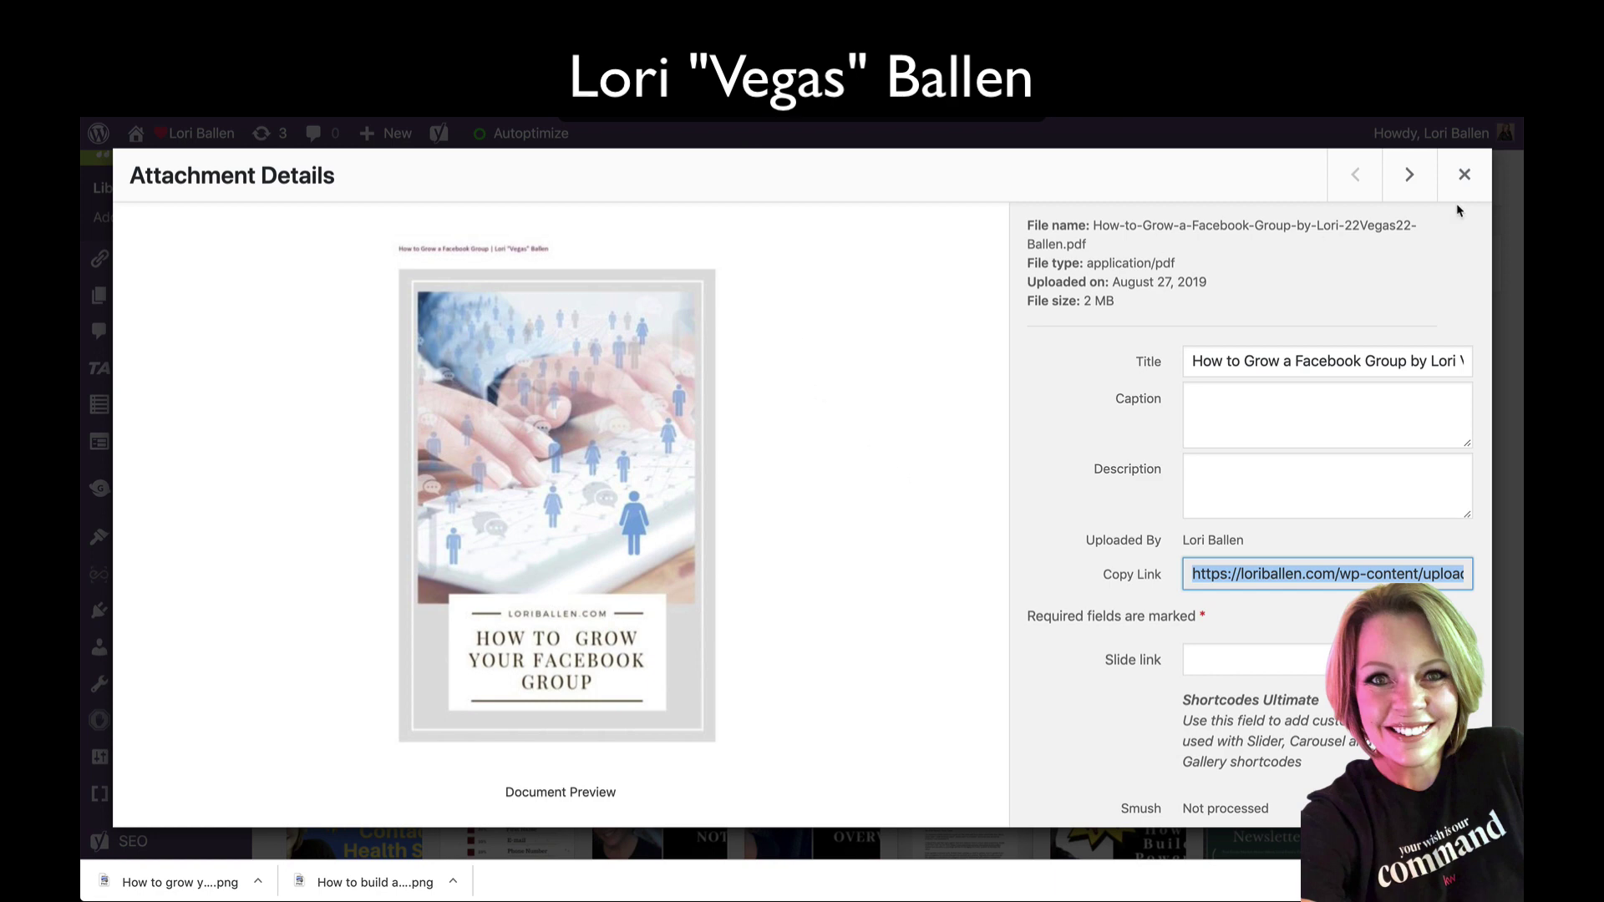
Step: Close the PDF's attachment details, then start a new media upload and cancel it
left_click(1465, 175)
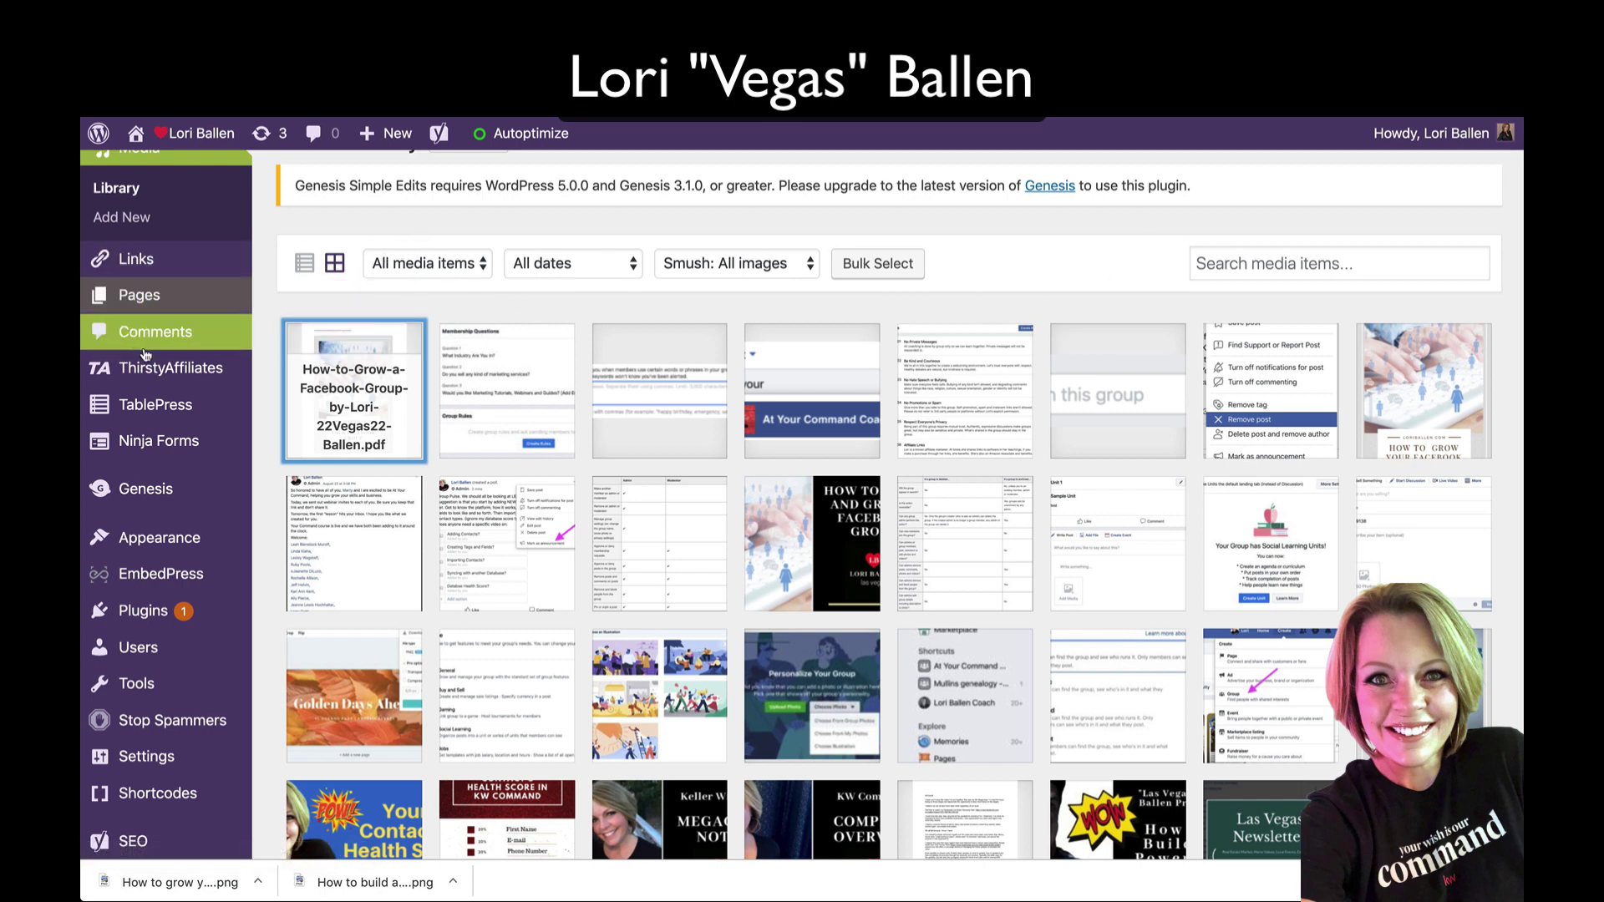
mouse_move(389, 140)
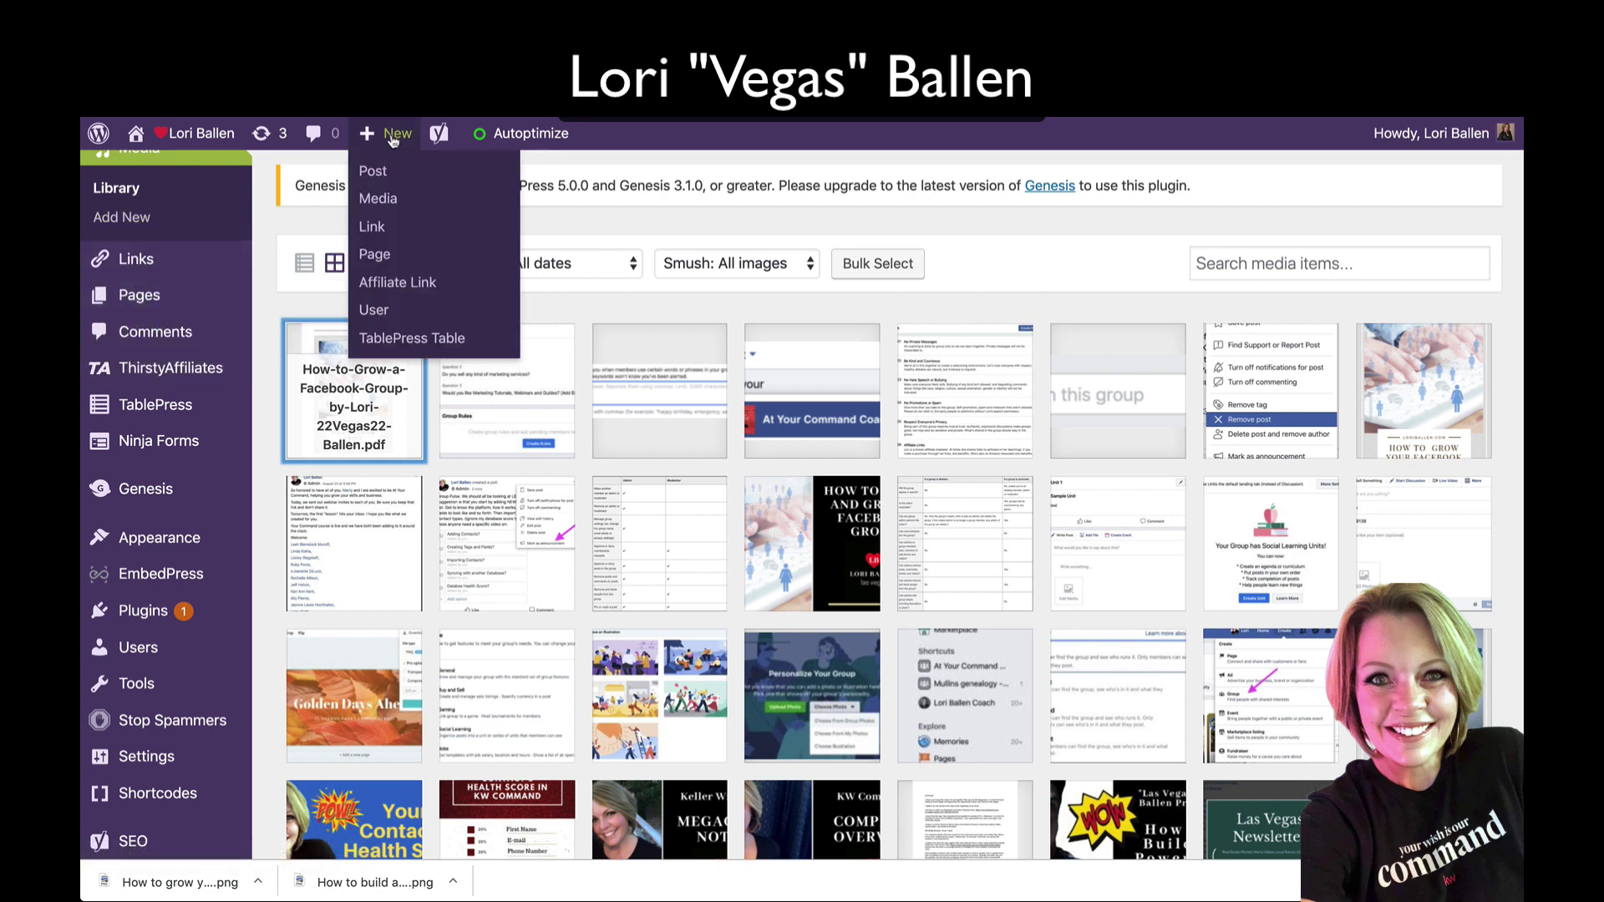
left_click(389, 209)
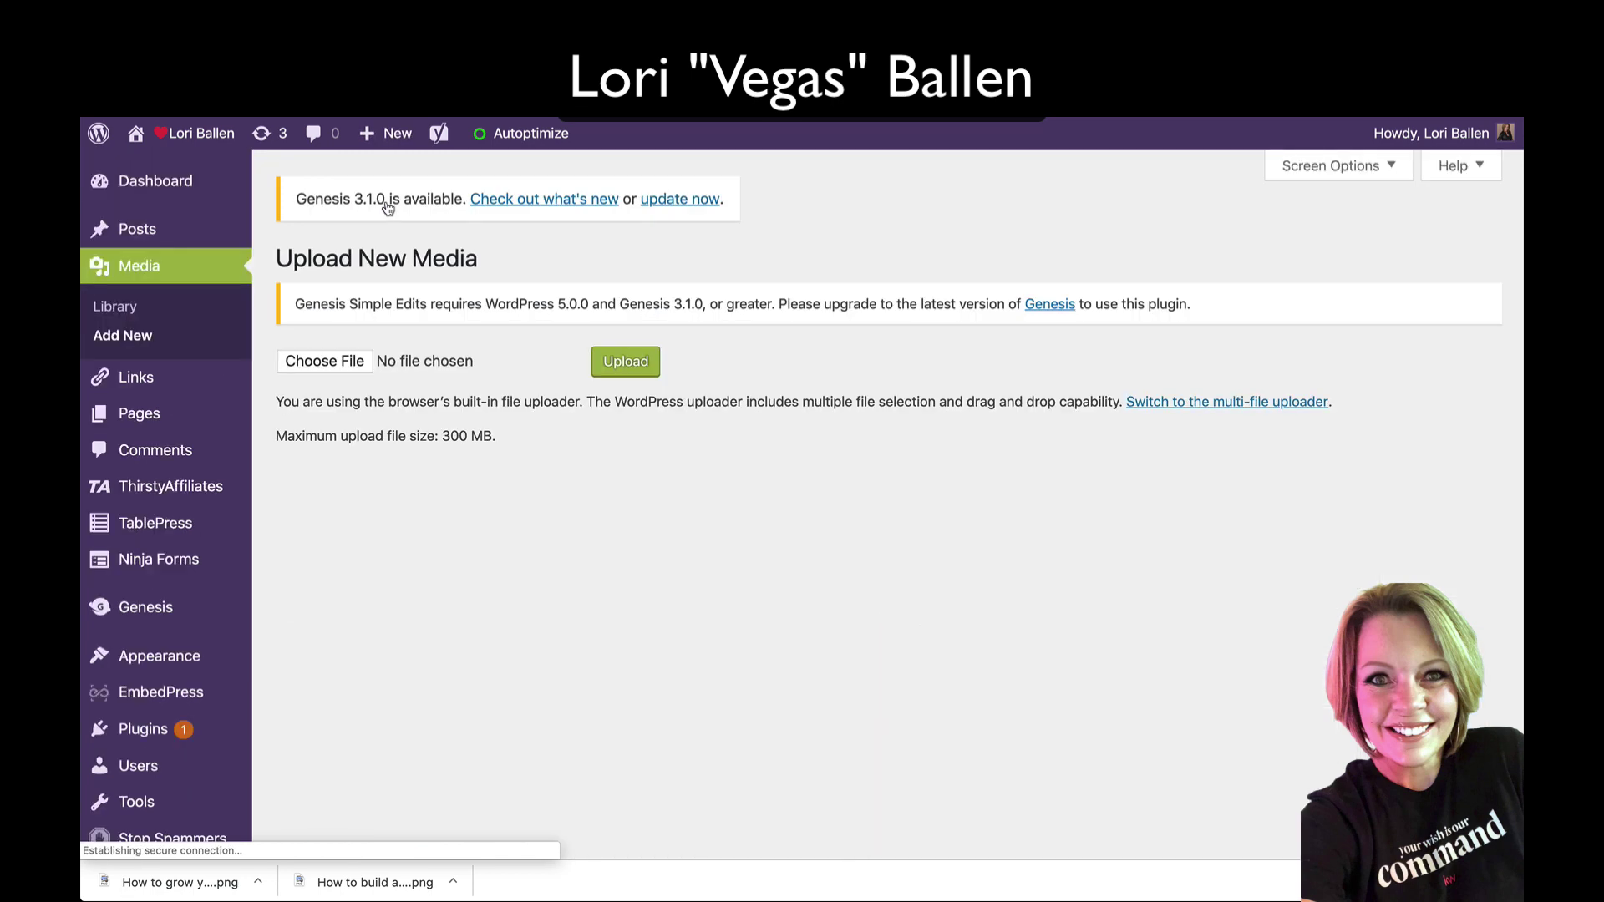
left_click(341, 367)
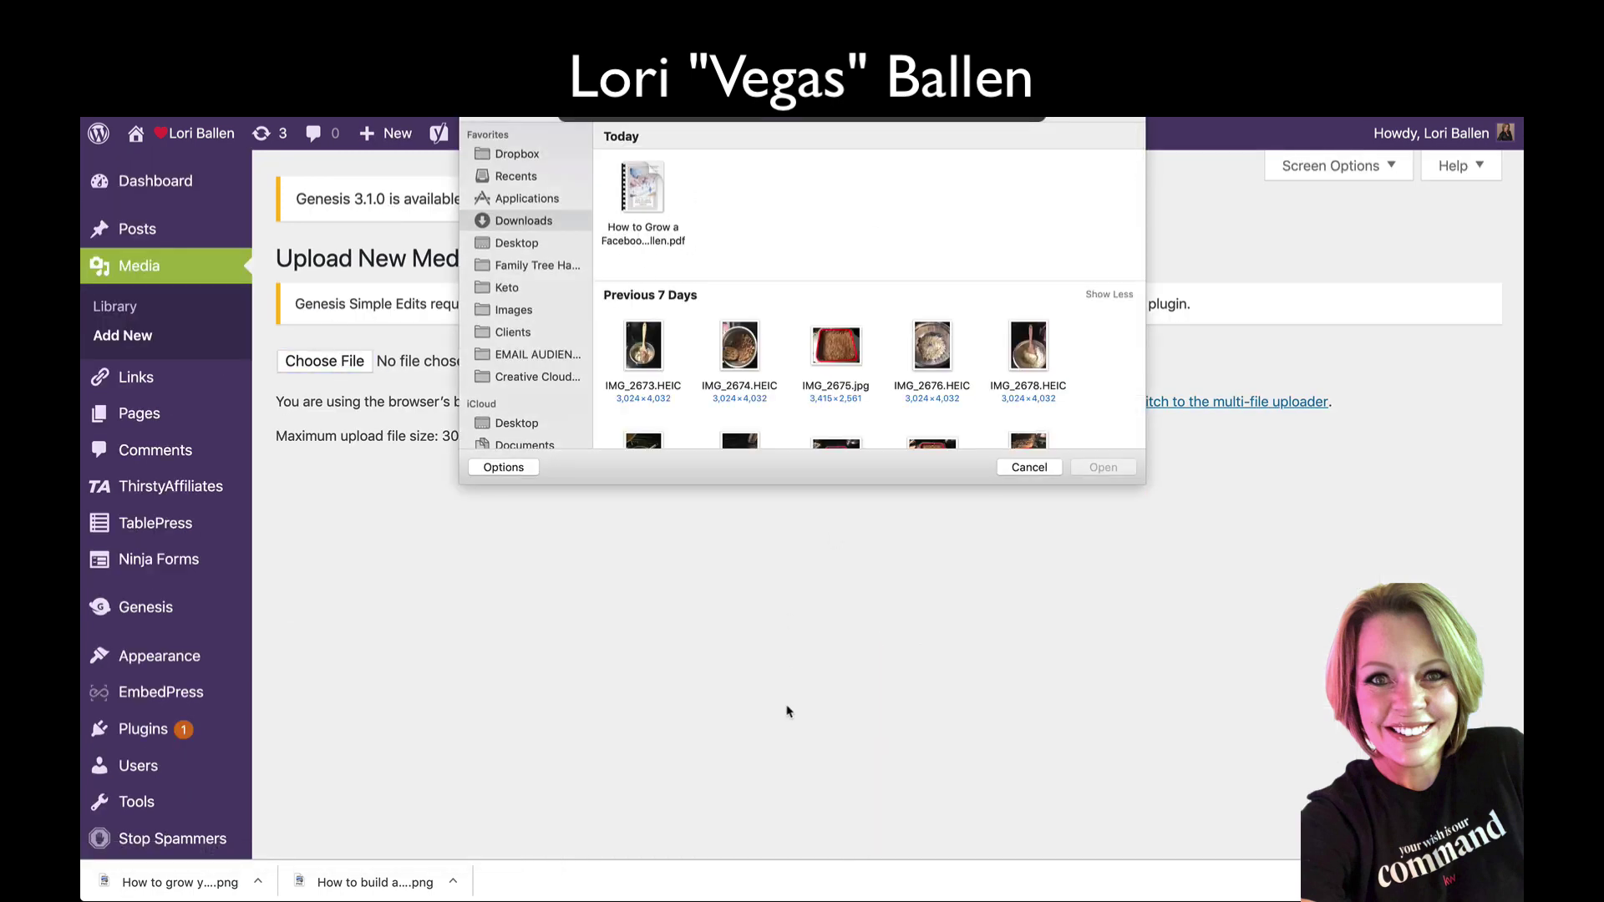
left_click(1030, 468)
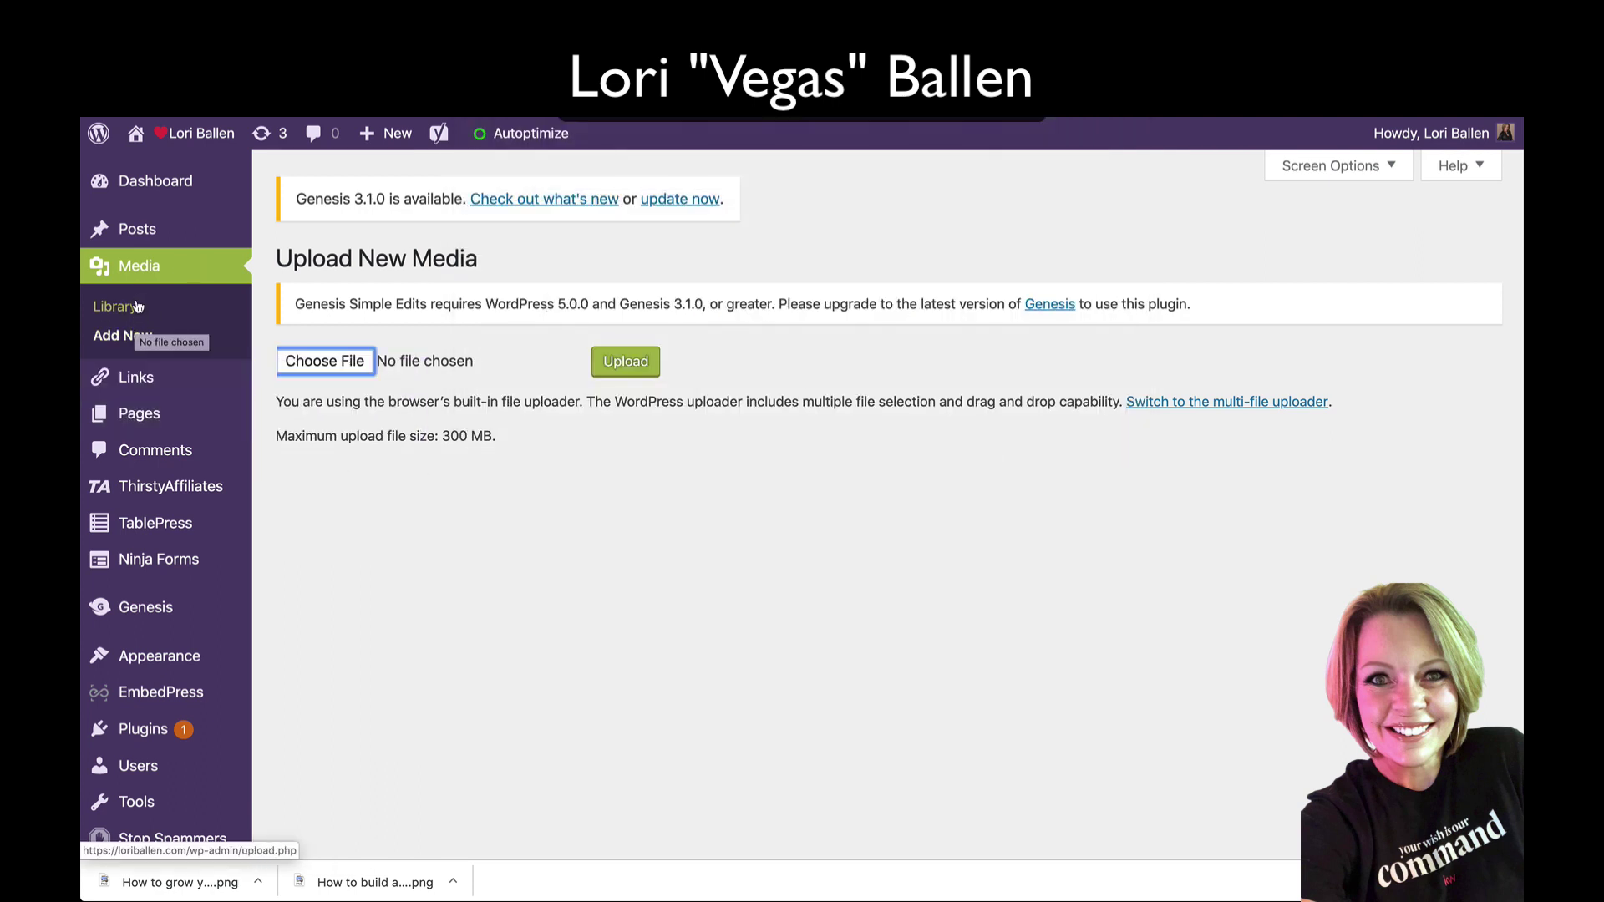
left_click(402, 498)
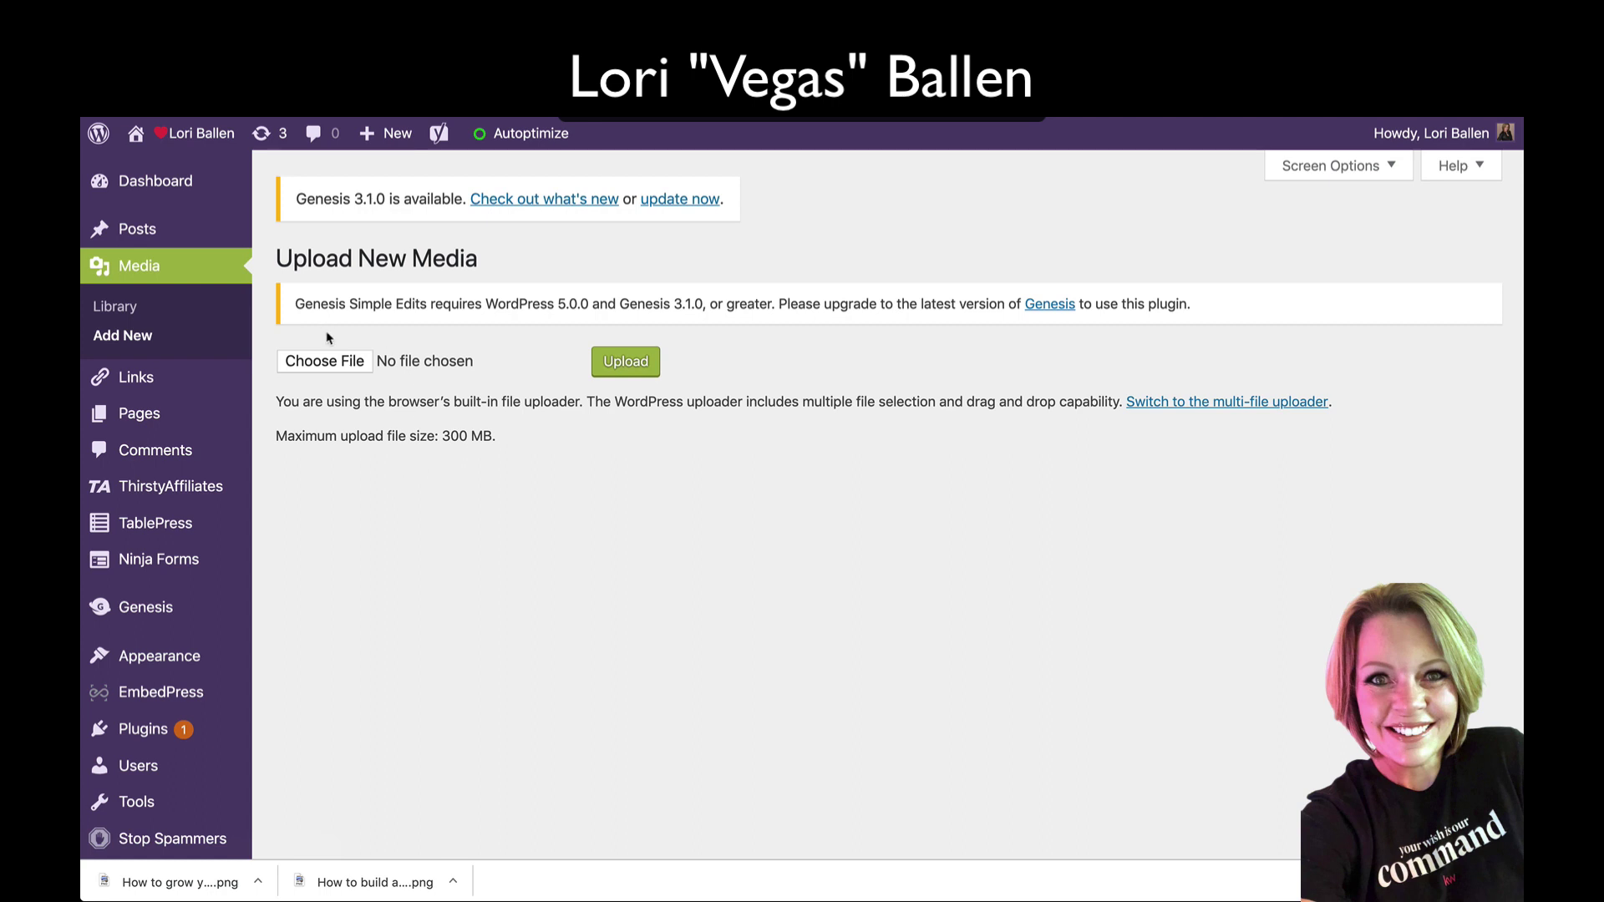
Step: Reopen the Facebook group guide PDF in the Media Library, copy its link, and open a new tab
left_click(148, 262)
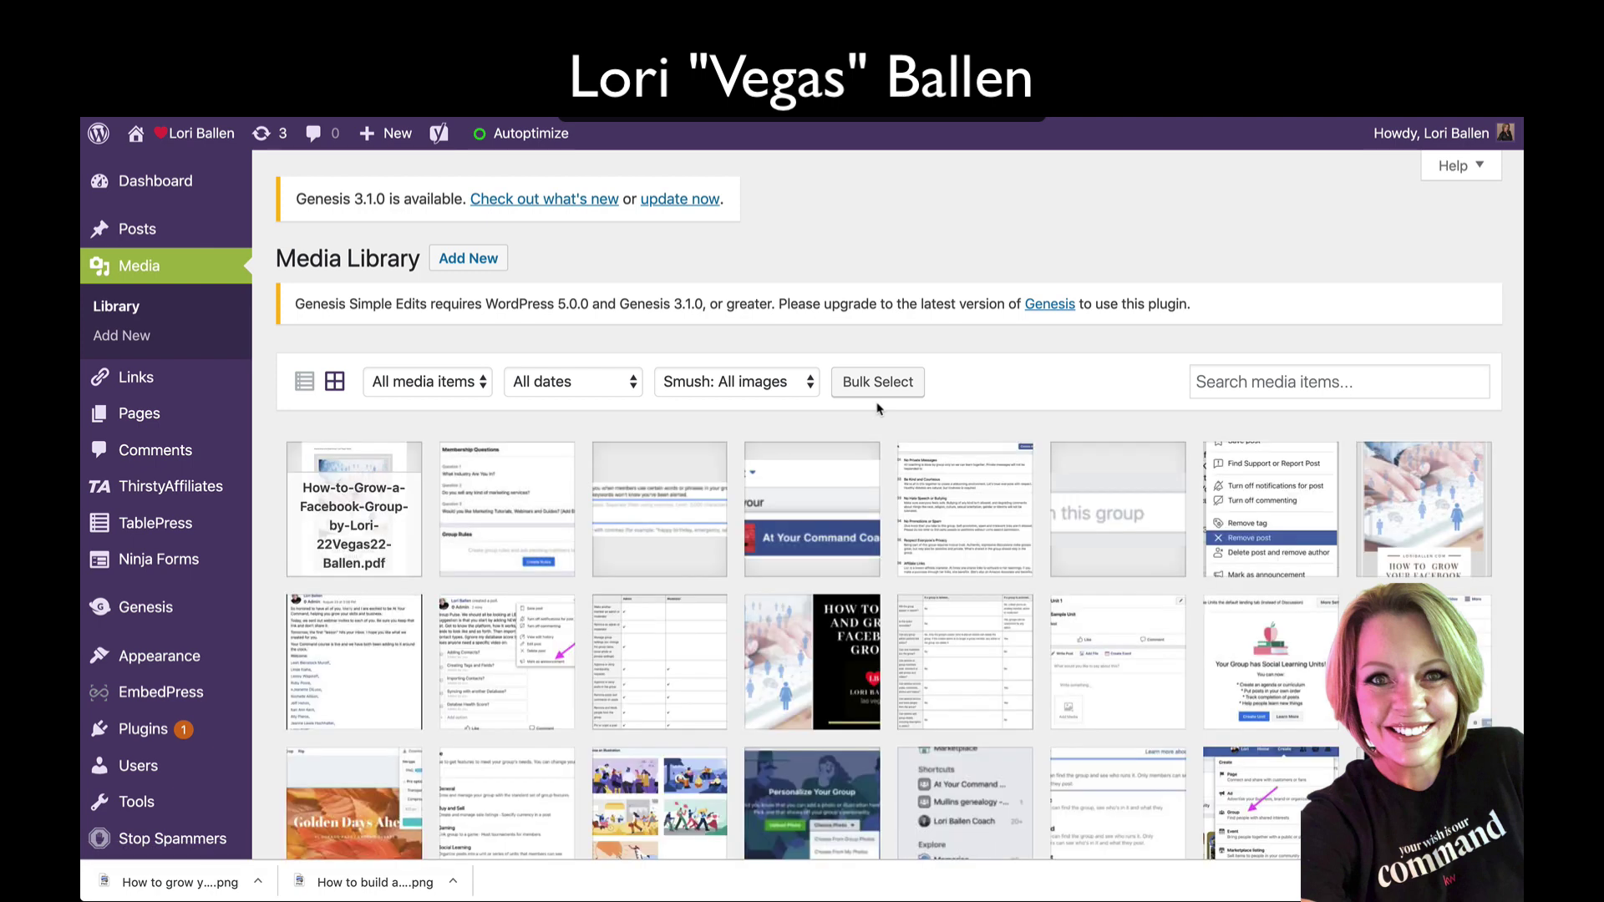
scroll(349, 422, "down", 1)
left_click(350, 462)
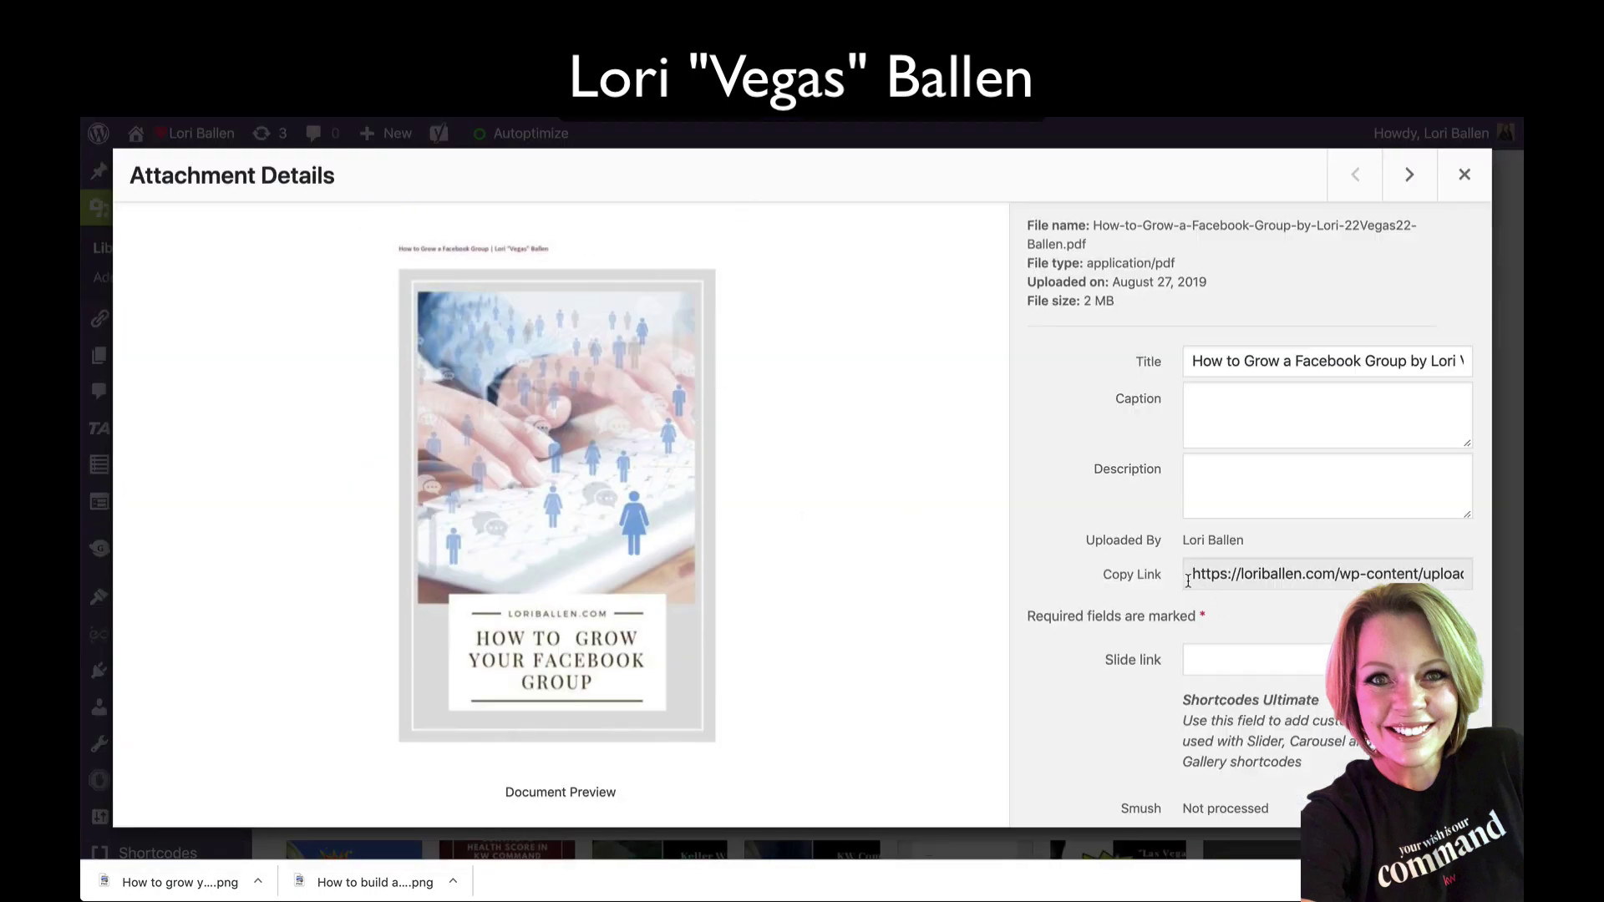
left_click_drag(1190, 577, 1064, 573)
key("ctrl+c")
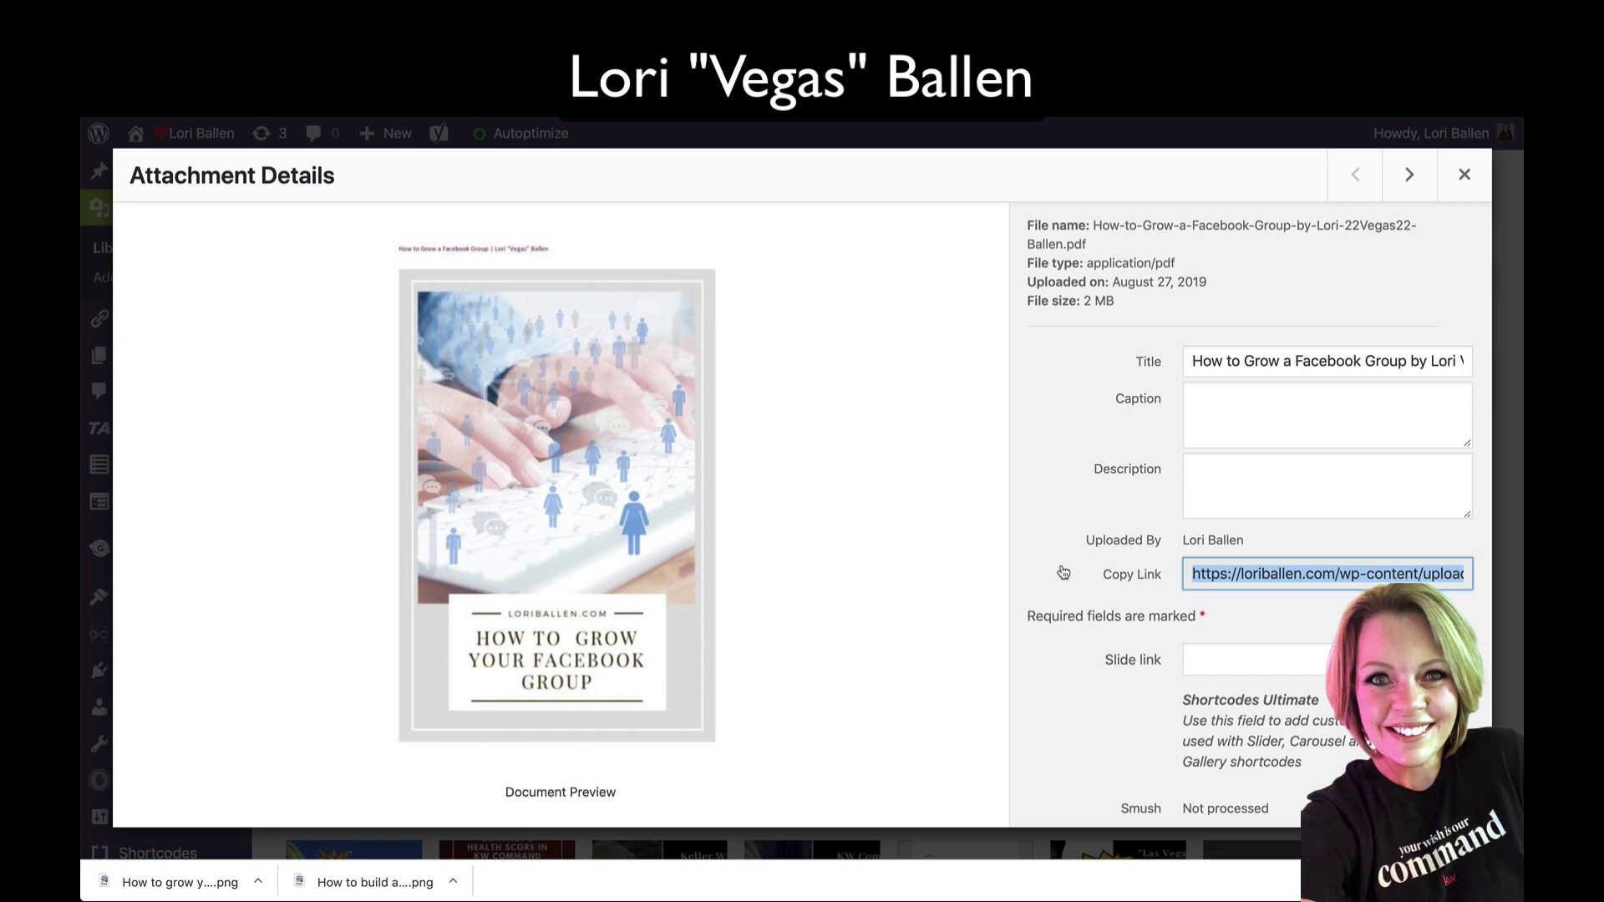
key("ctrl+t")
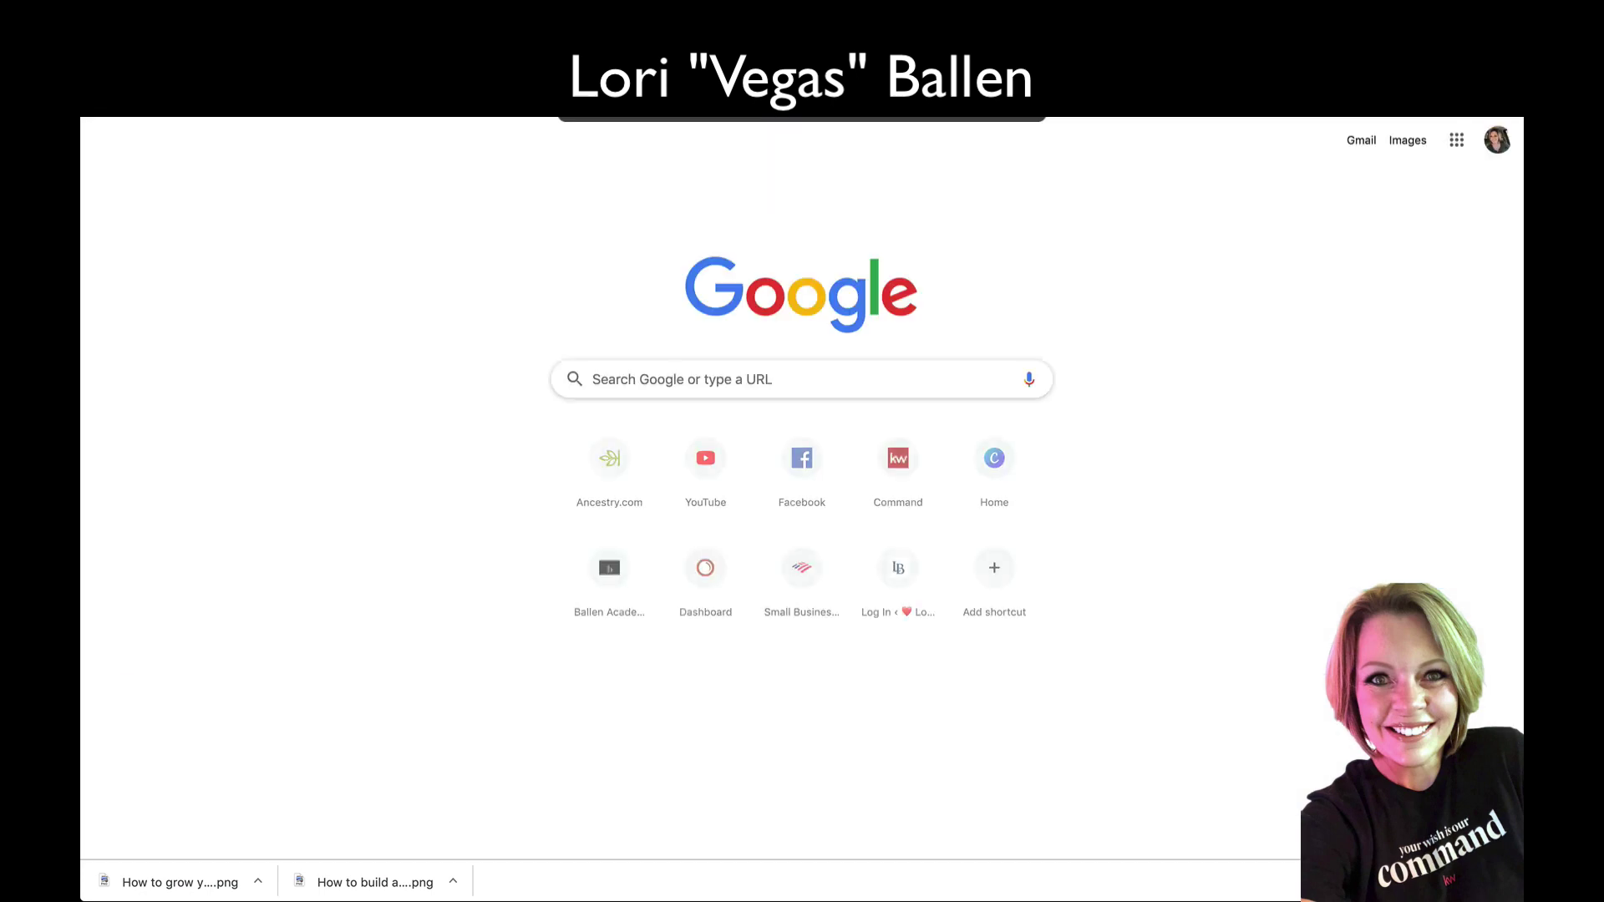
Step: Load the Facebook group guide PDF from the copied link and scroll through its pages
key("ctrl+v")
key("Return")
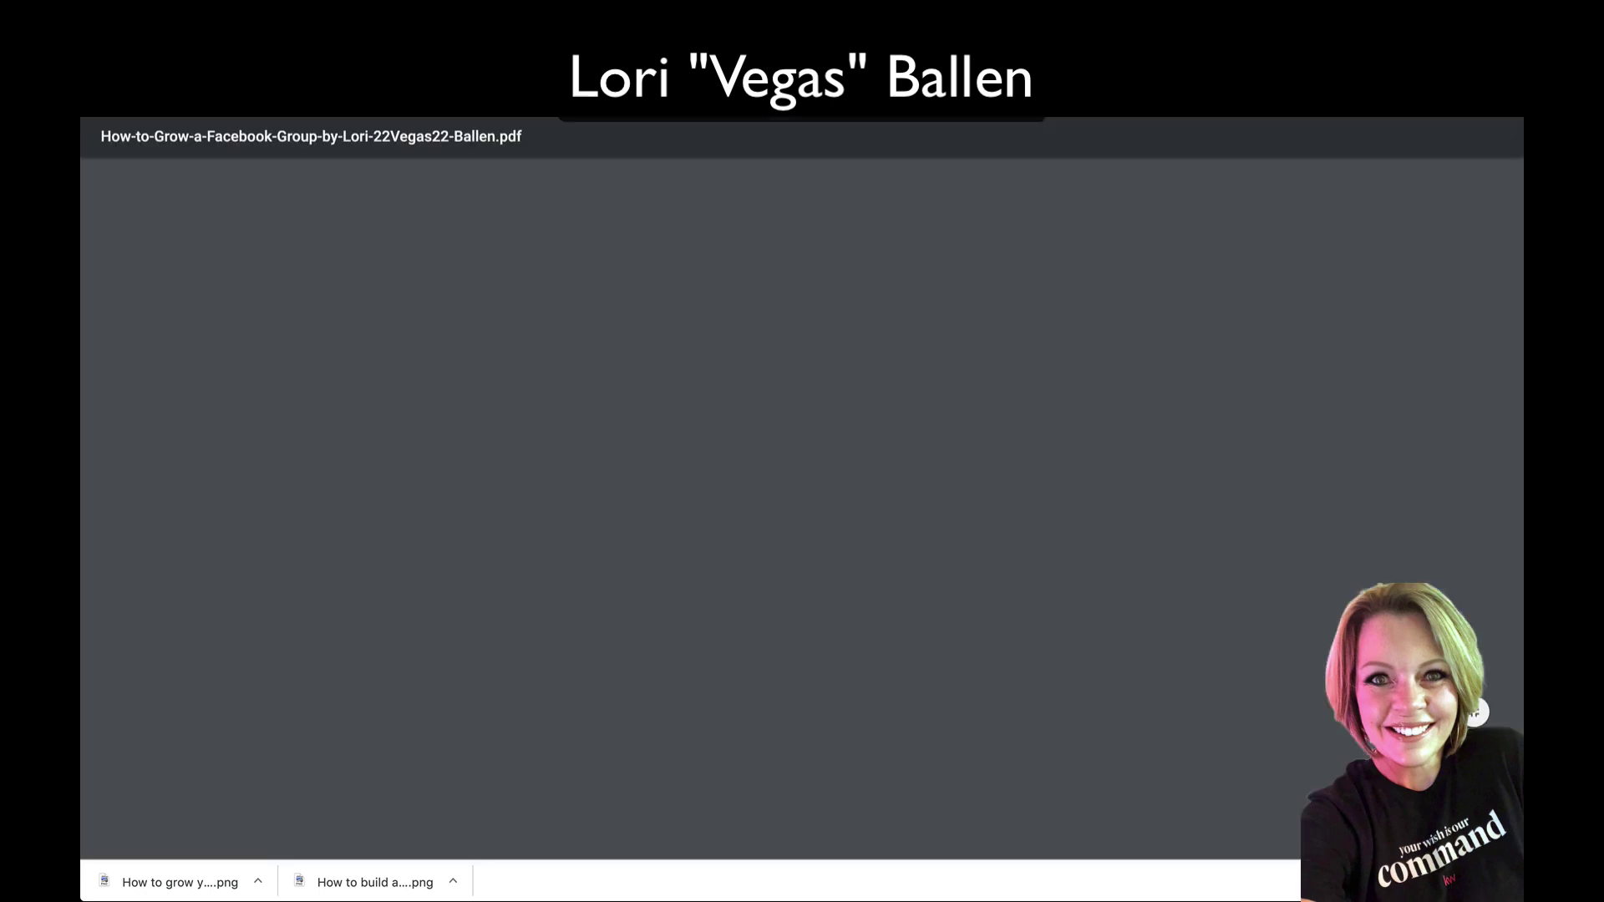
scroll(1177, 298, "down", 15)
scroll(1177, 298, "down", 20)
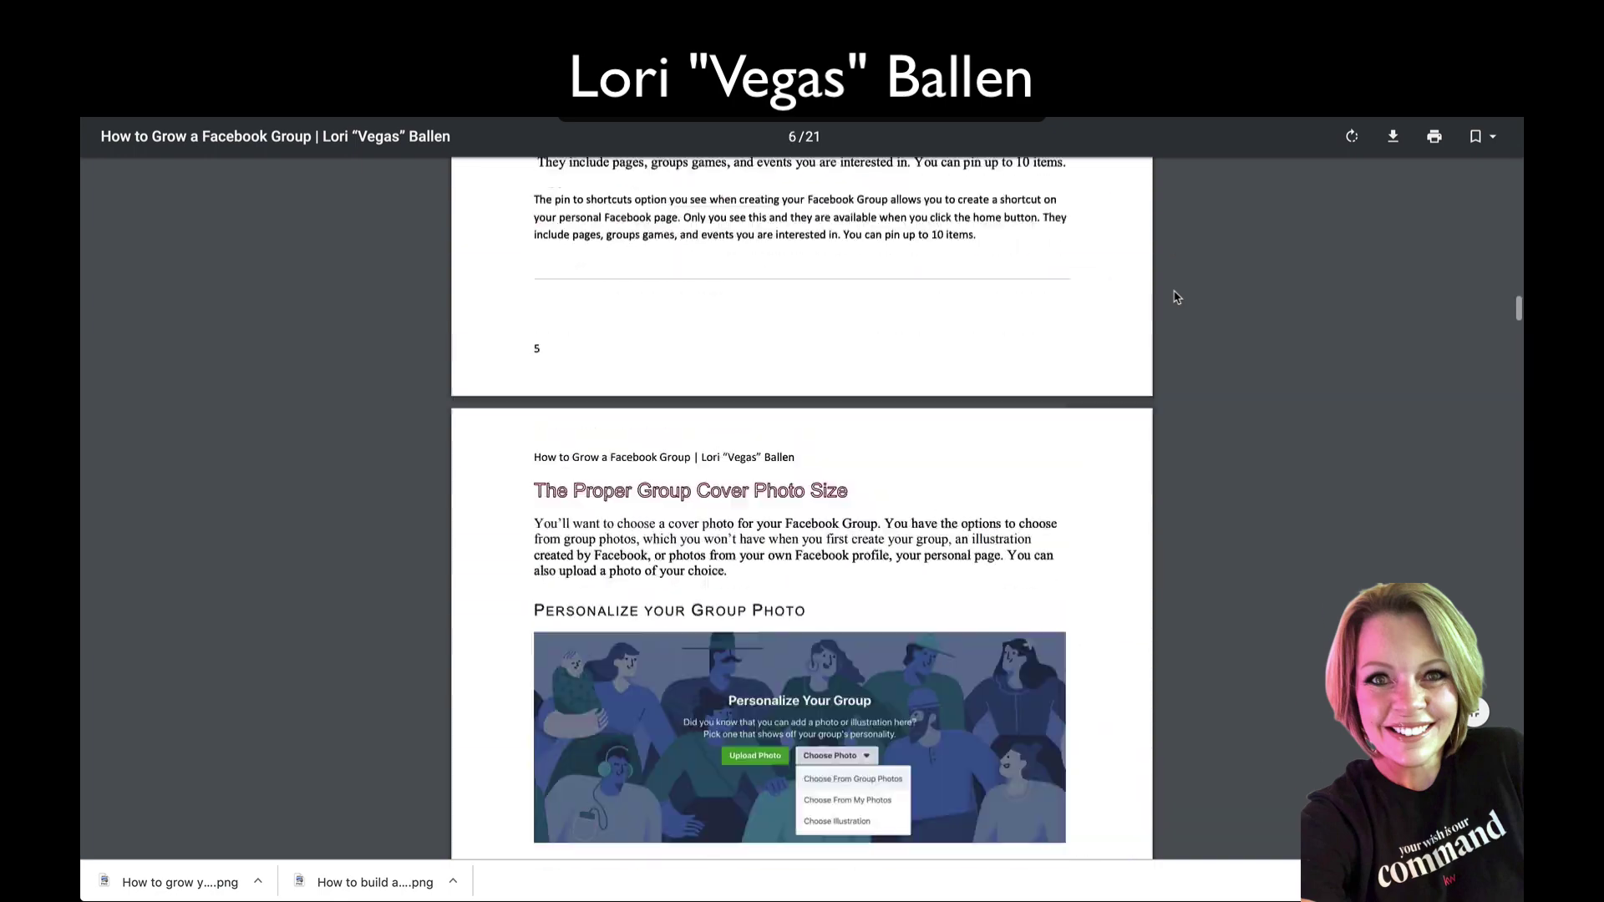
scroll(1177, 297, "down", 20)
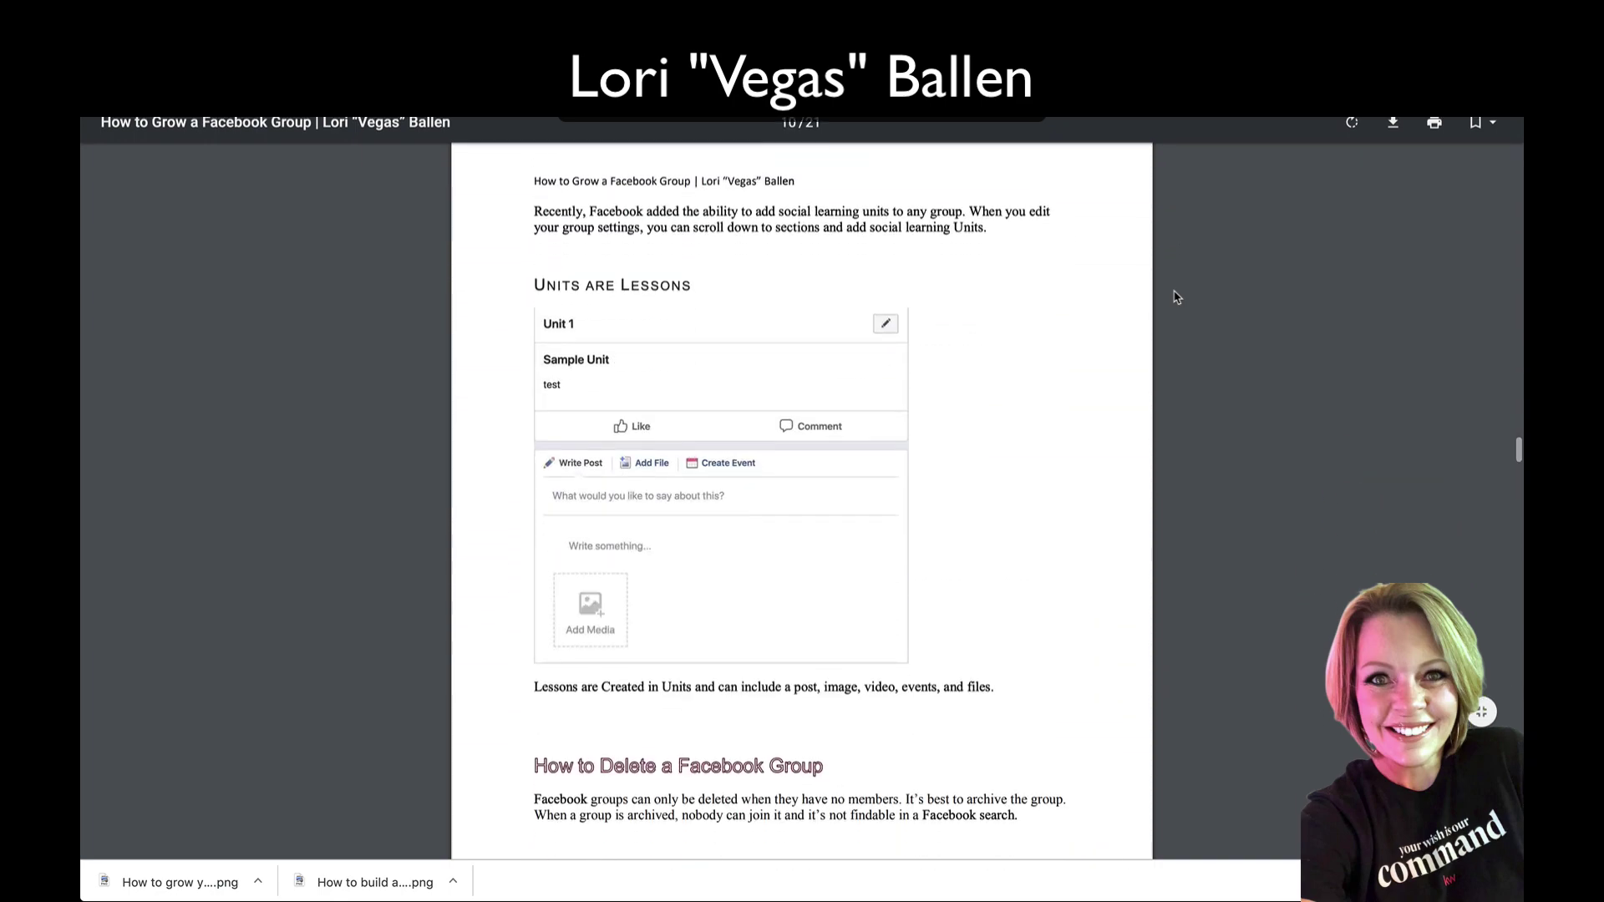
scroll(1176, 297, "down", 12)
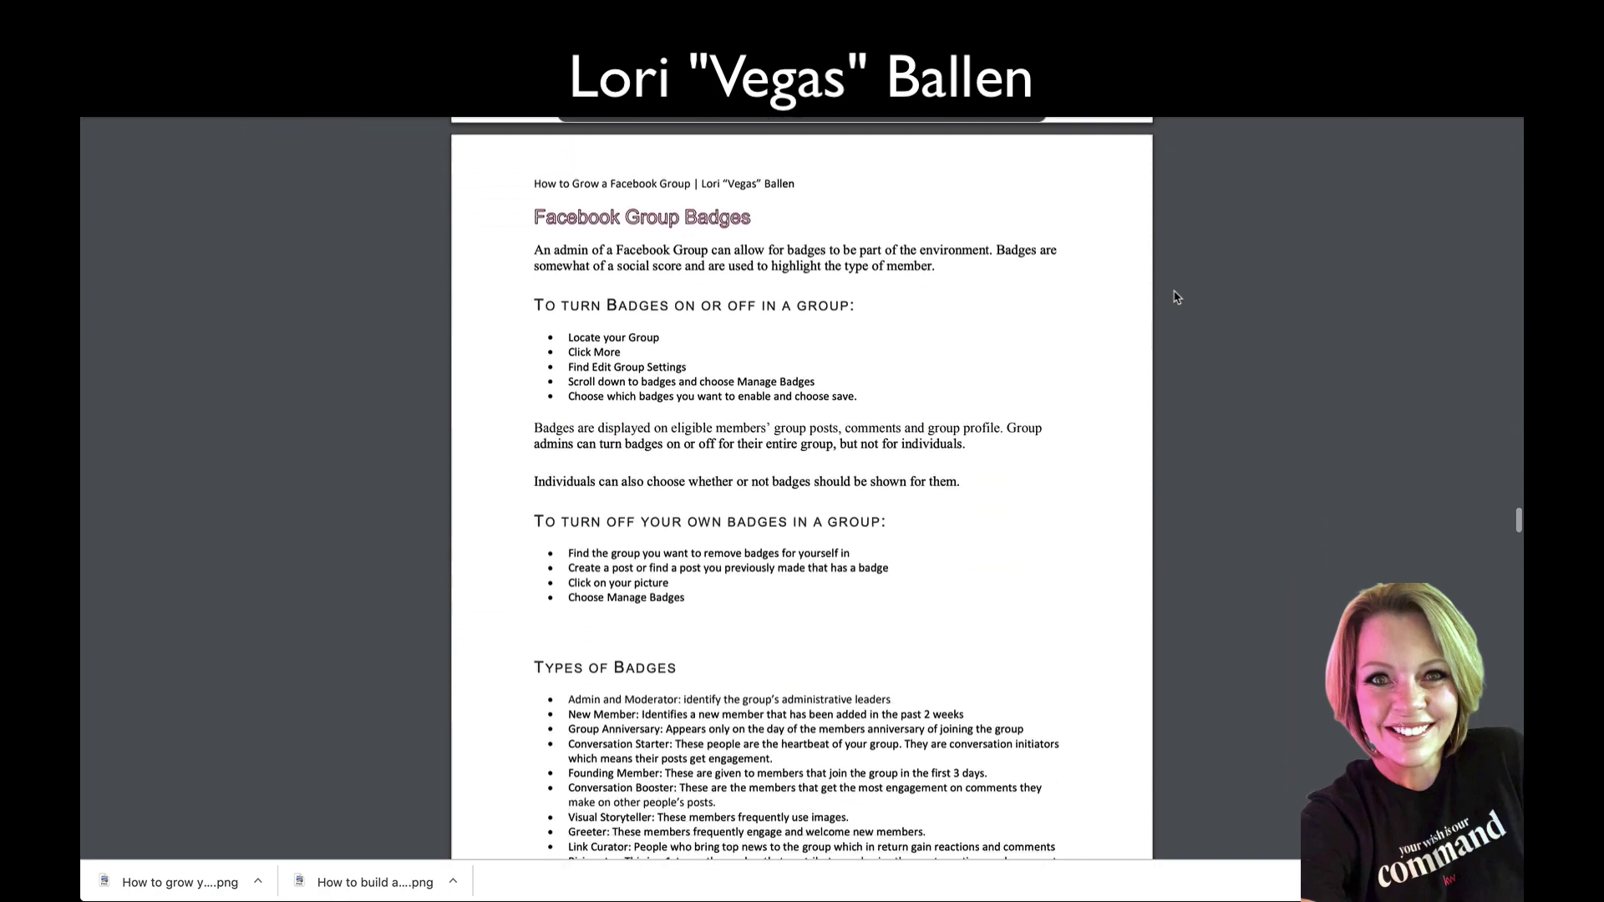
scroll(1176, 297, "down", 3)
scroll(1176, 297, "up", 20)
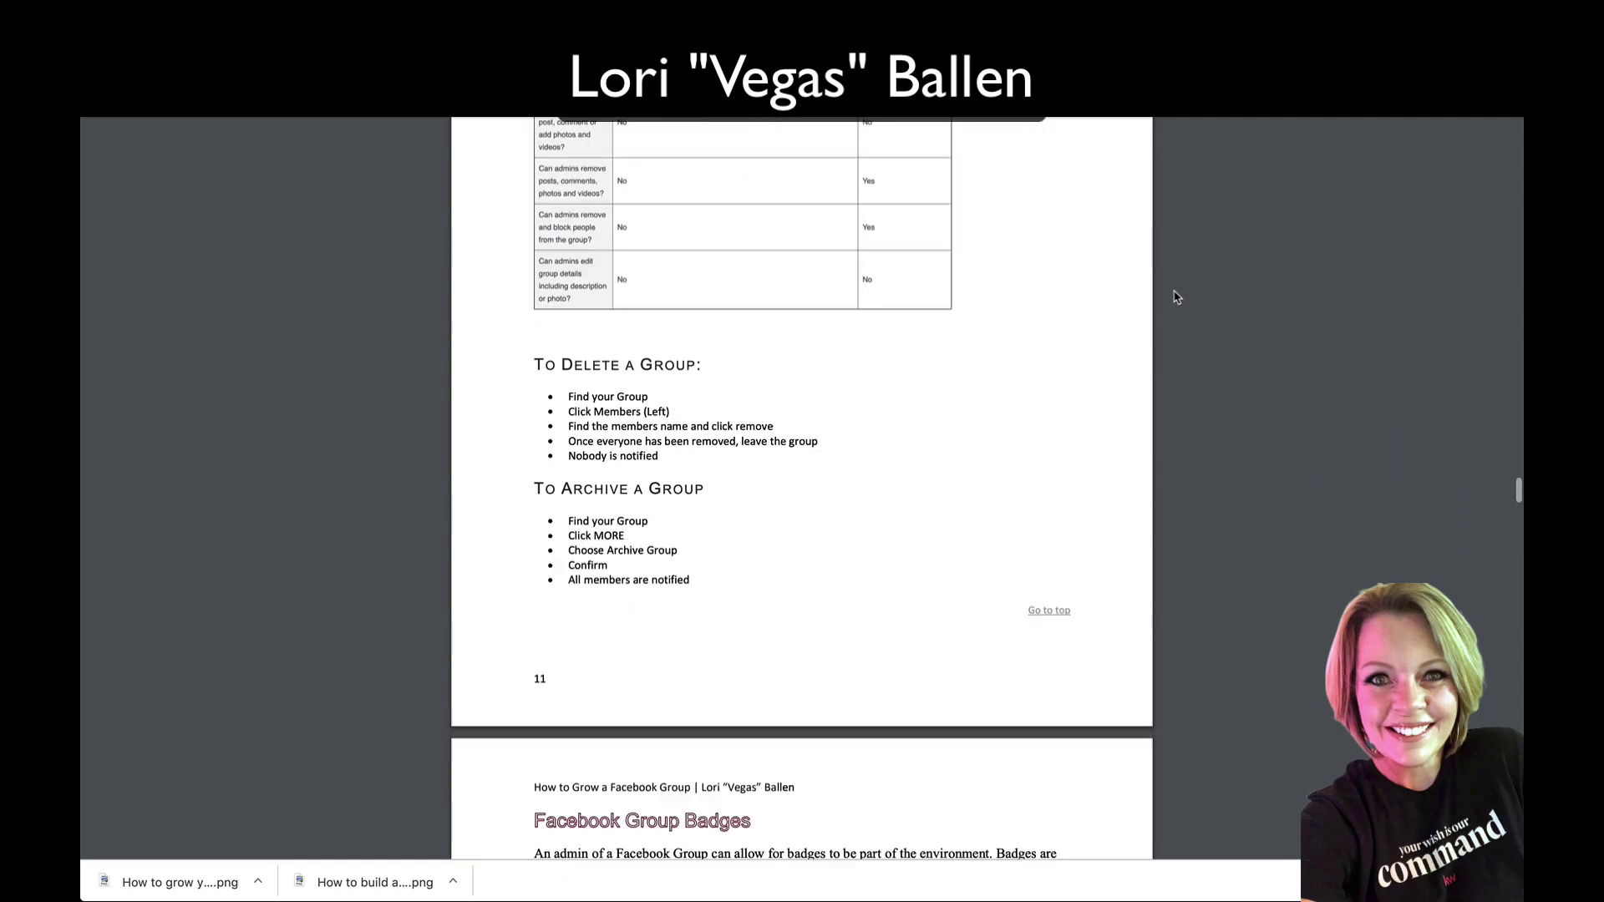
scroll(1177, 297, "up", 20)
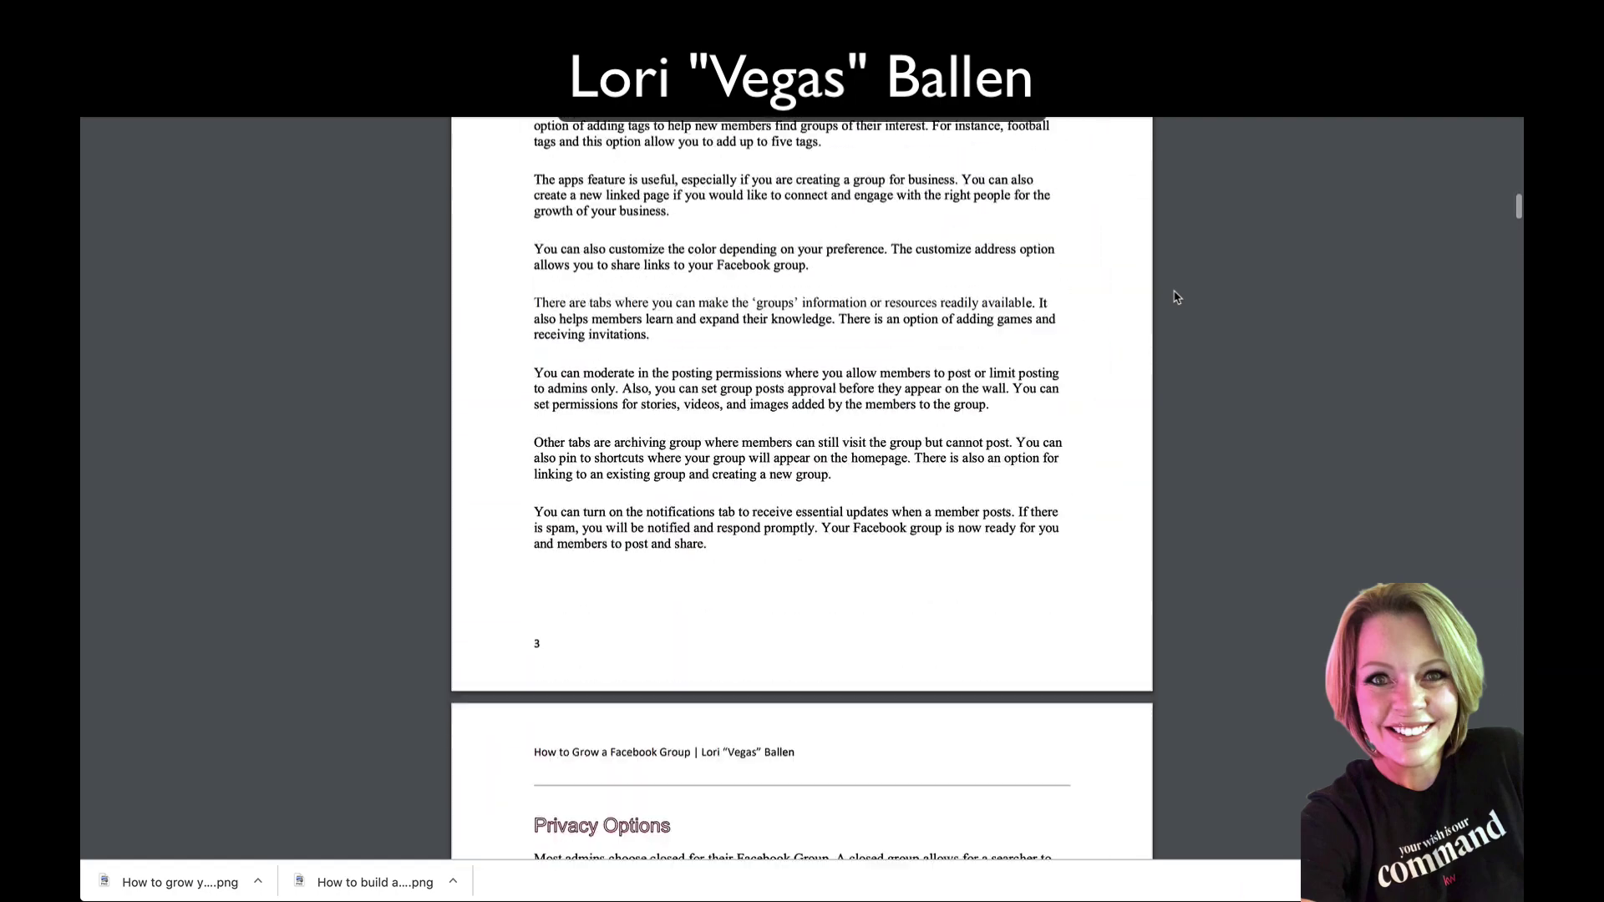
scroll(1177, 298, "up", 10)
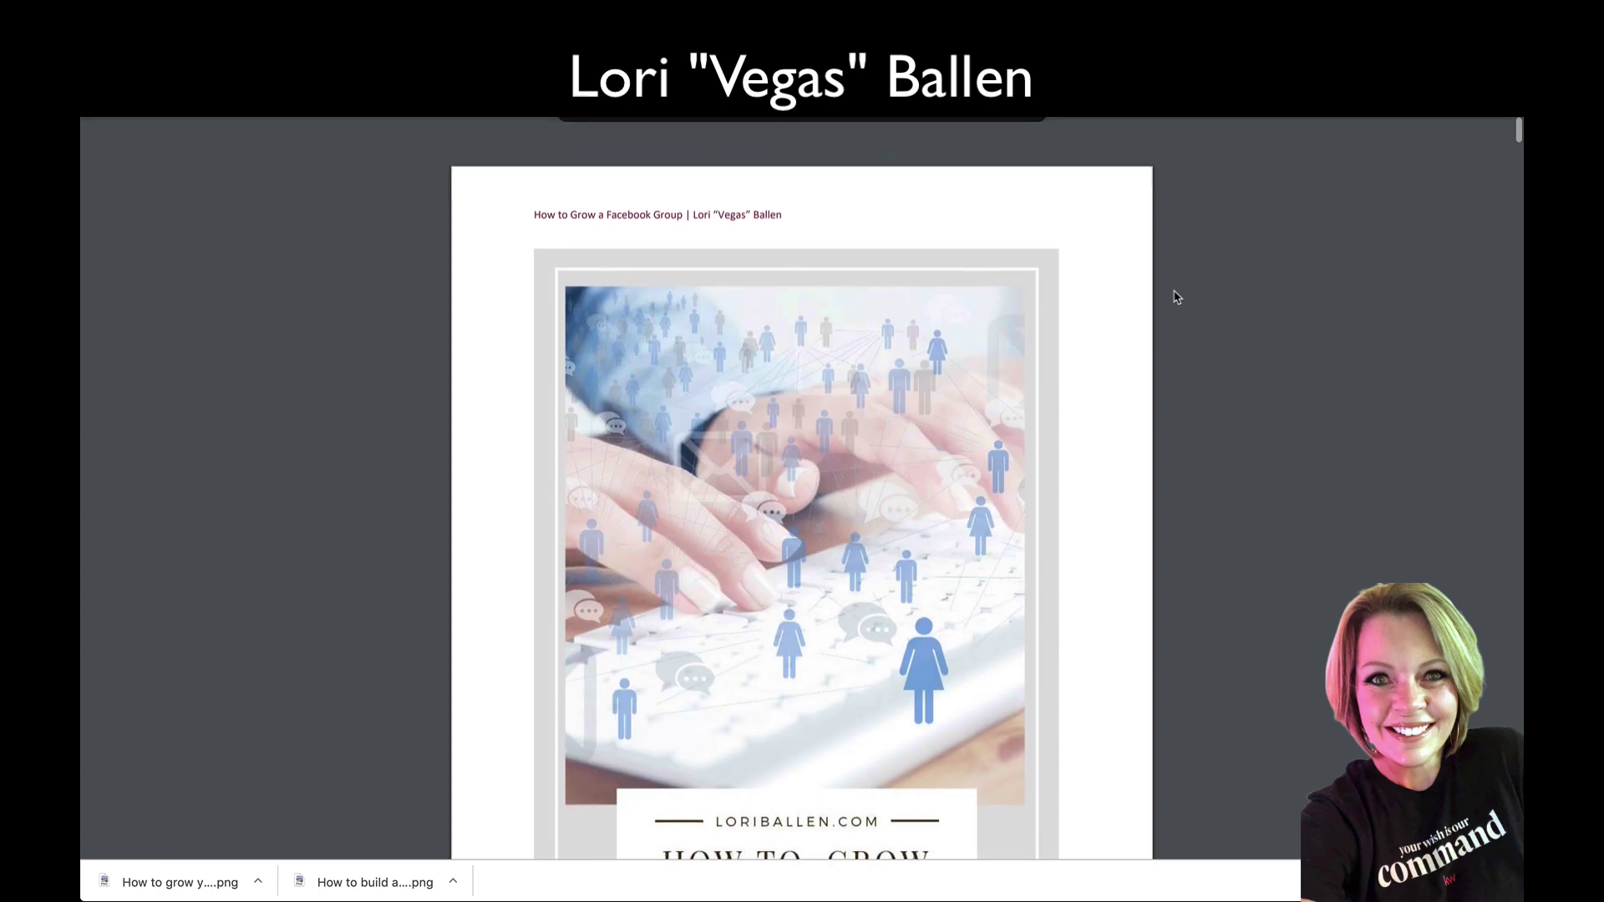
scroll(1176, 297, "down", 2)
scroll(1176, 298, "down", 5)
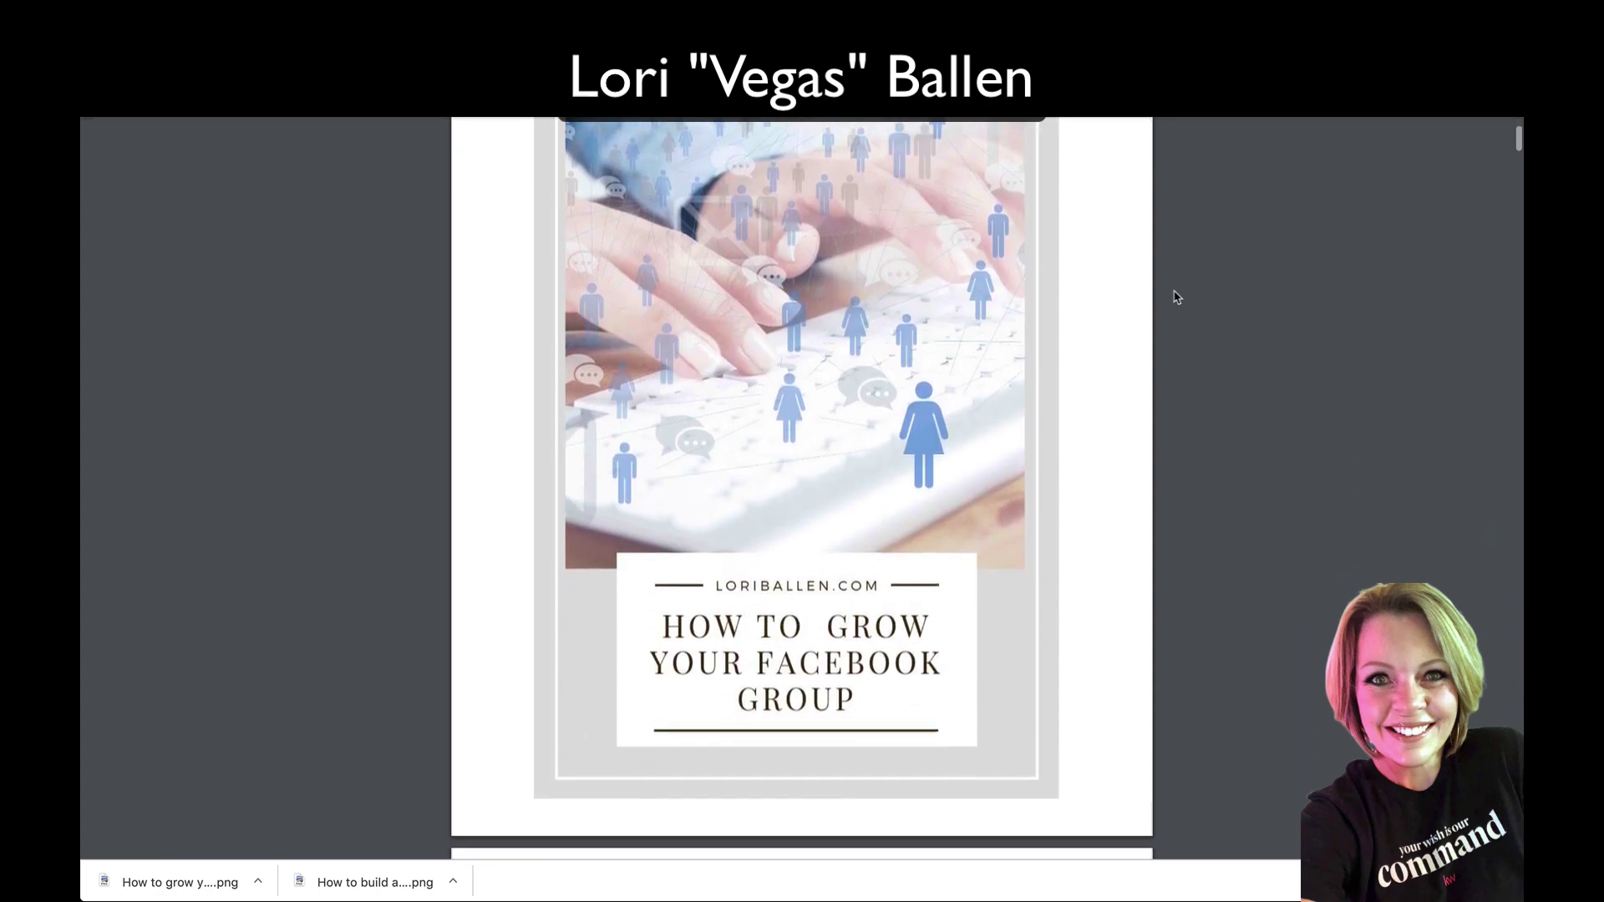
scroll(1176, 297, "down", 11)
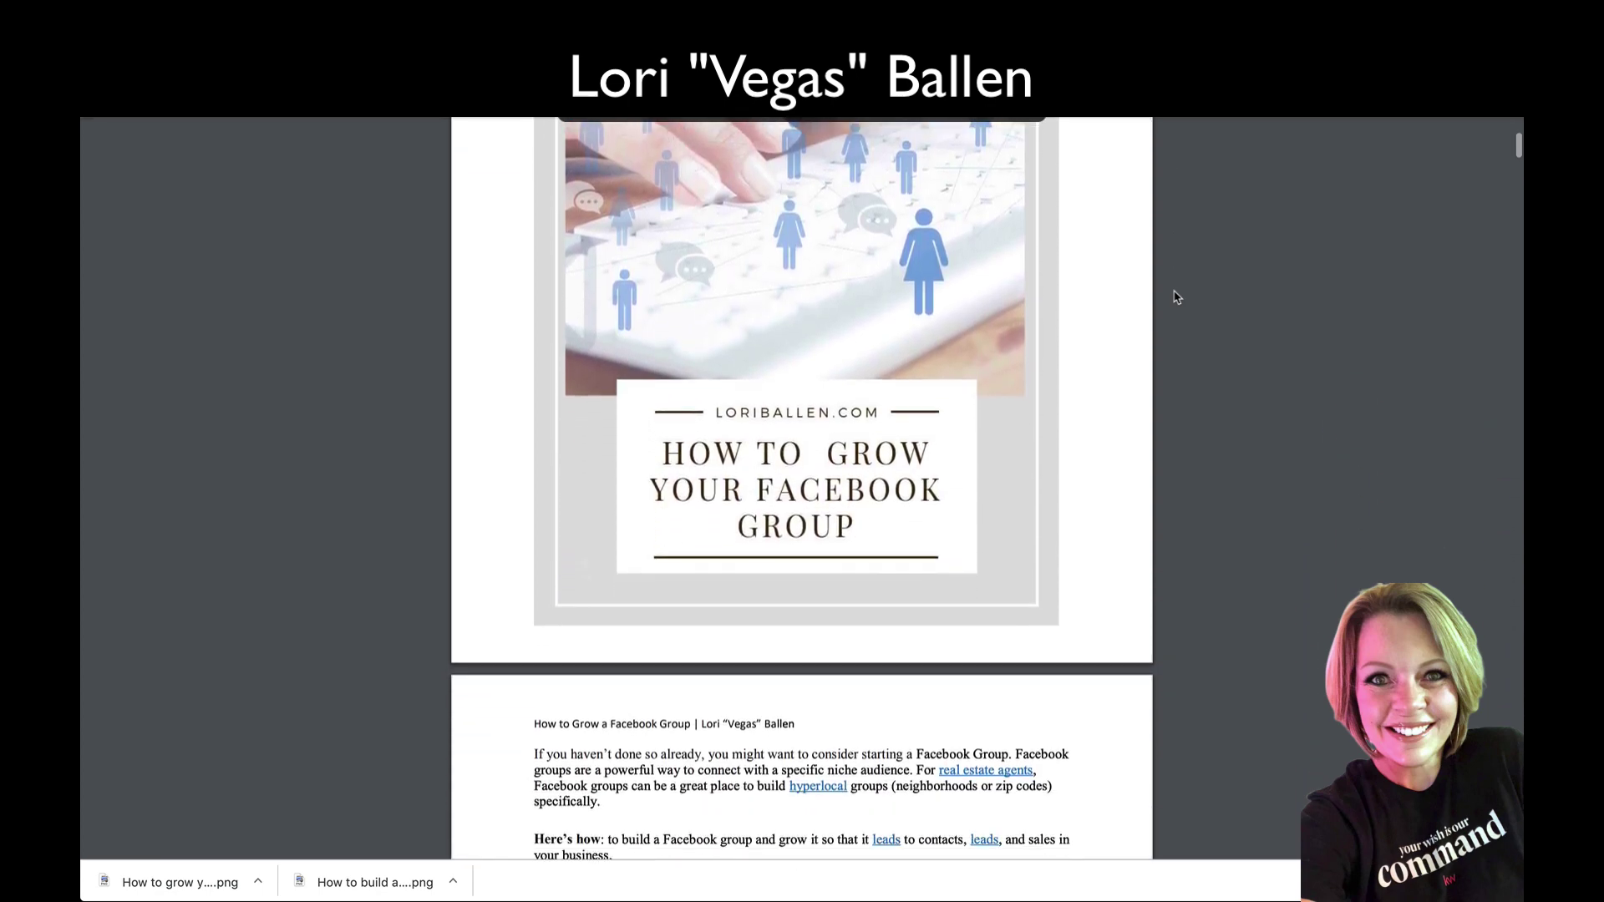
scroll(1176, 298, "down", 20)
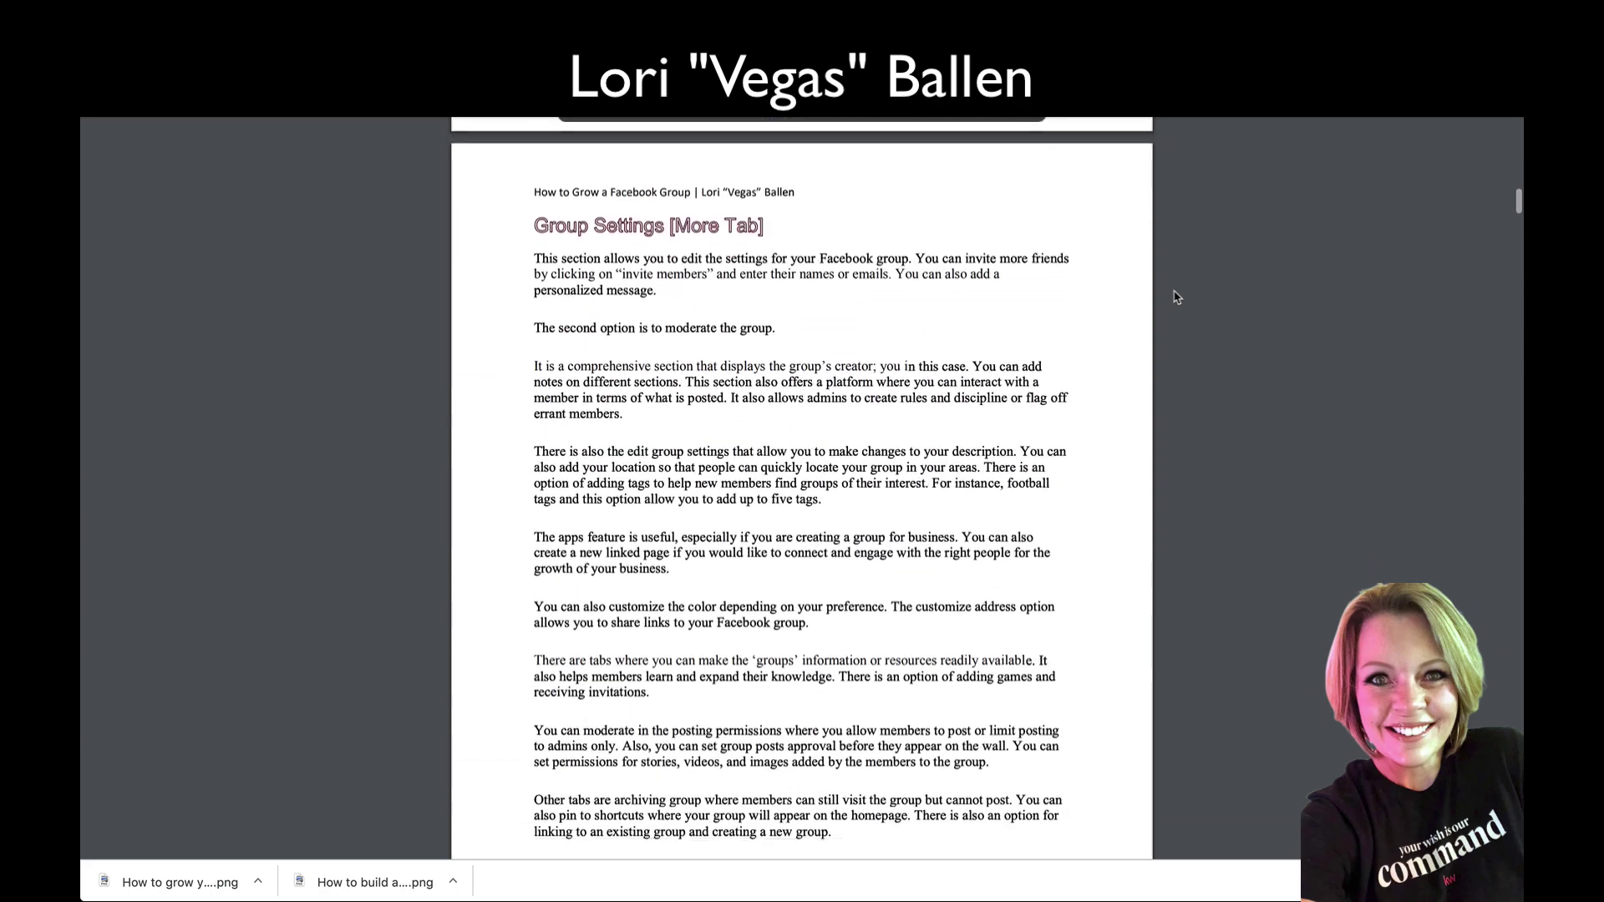
scroll(1177, 297, "down", 17)
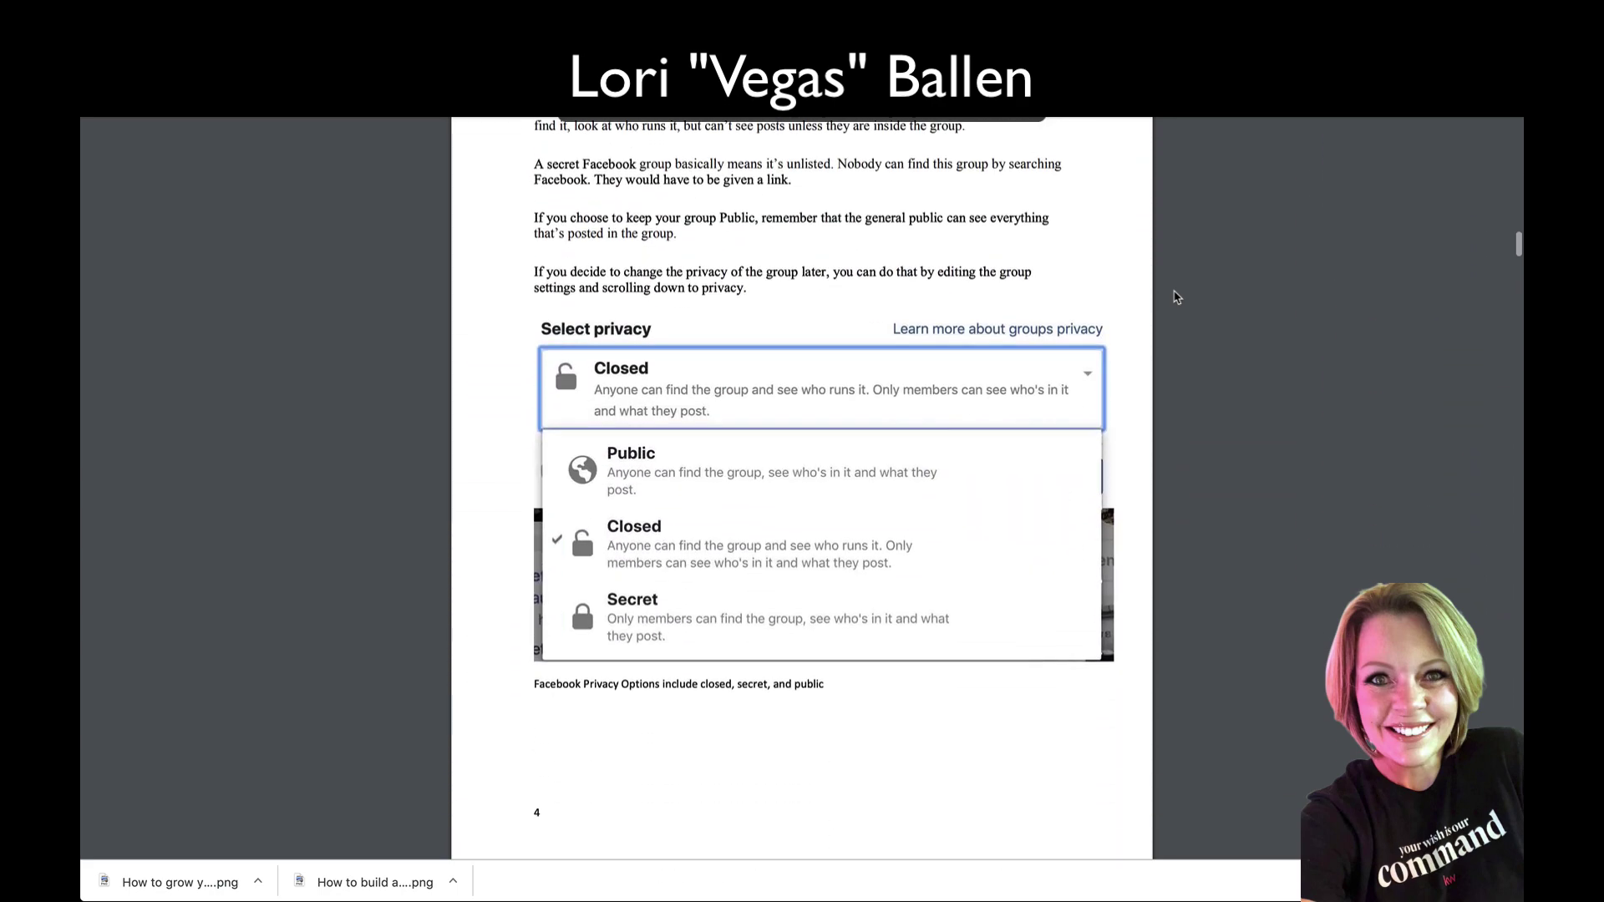
scroll(1177, 297, "down", 20)
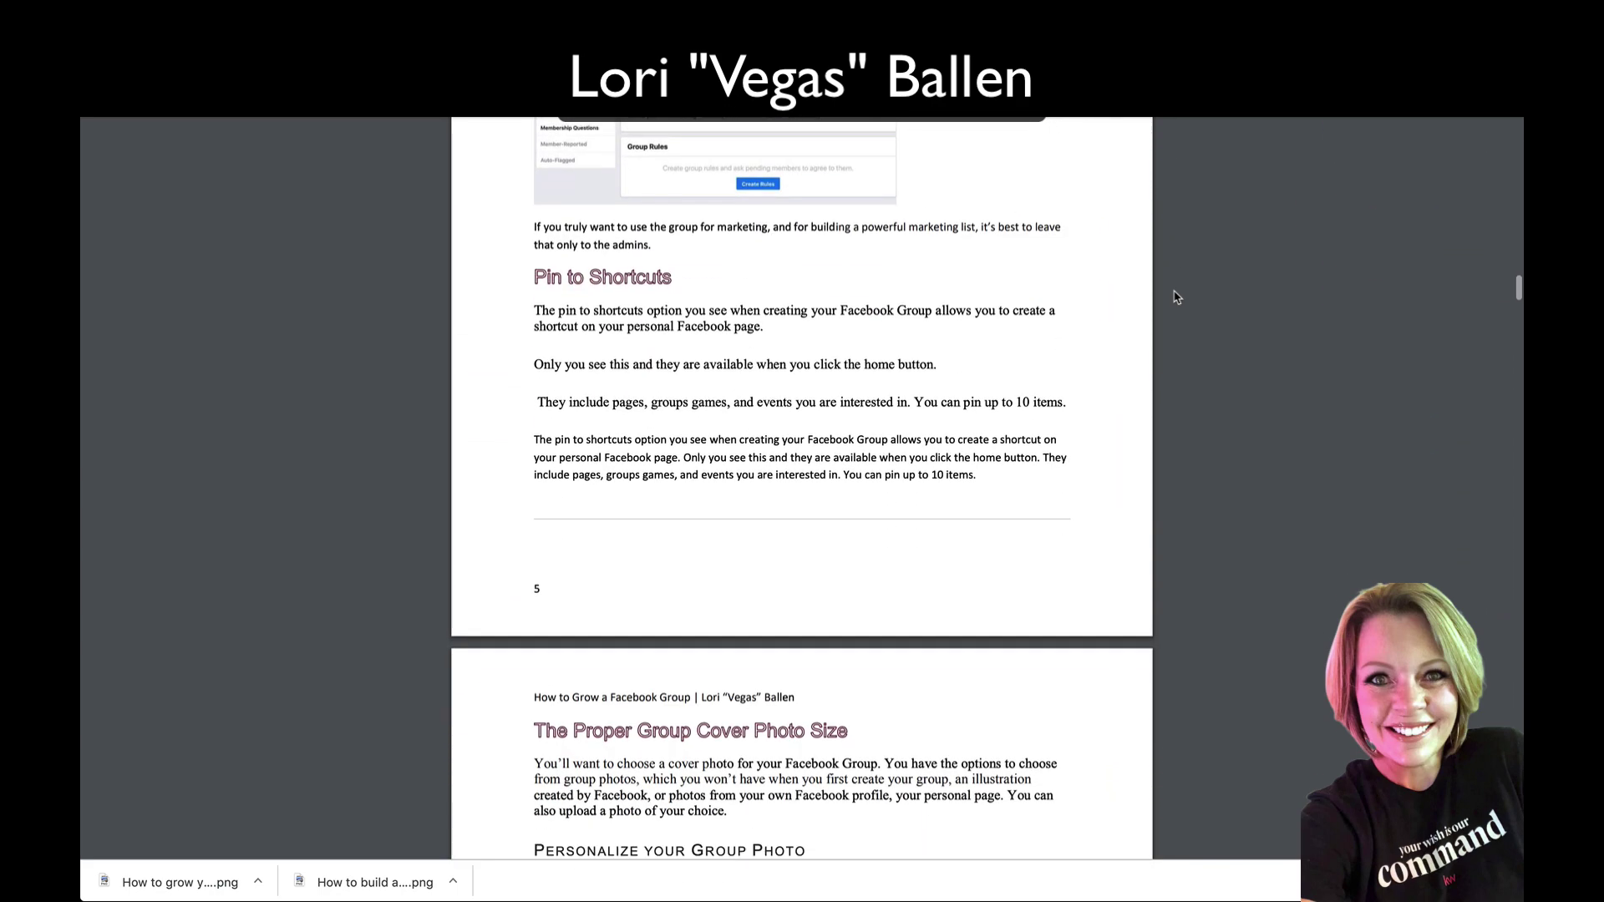
scroll(881, 318, "down", 10)
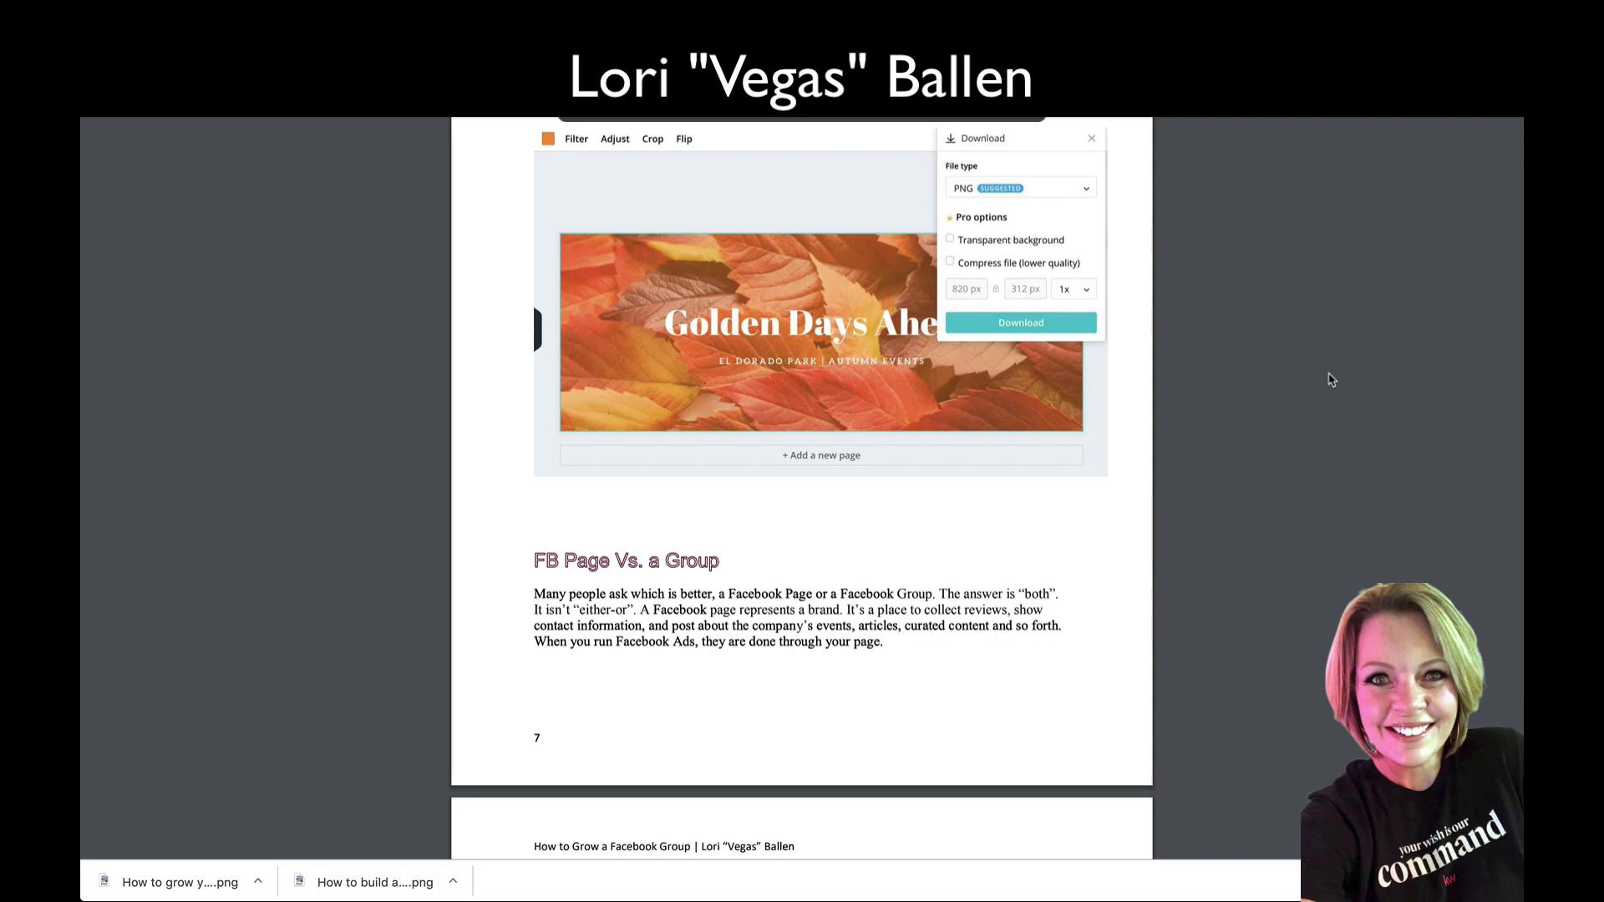
scroll(740, 541, "up", 10)
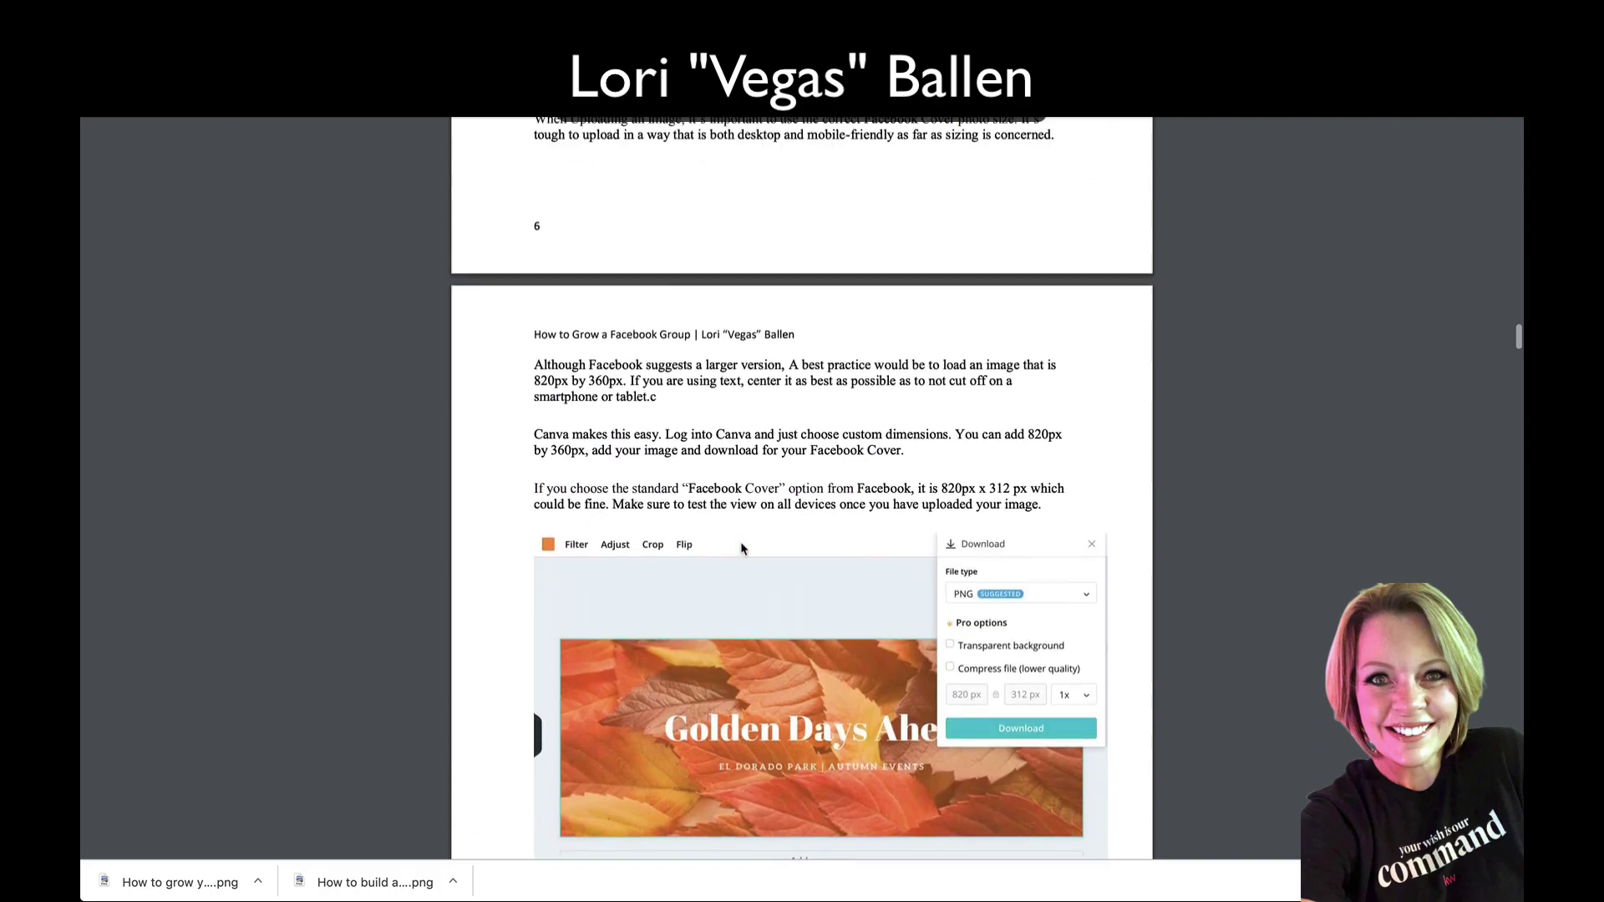
scroll(742, 547, "up", 15)
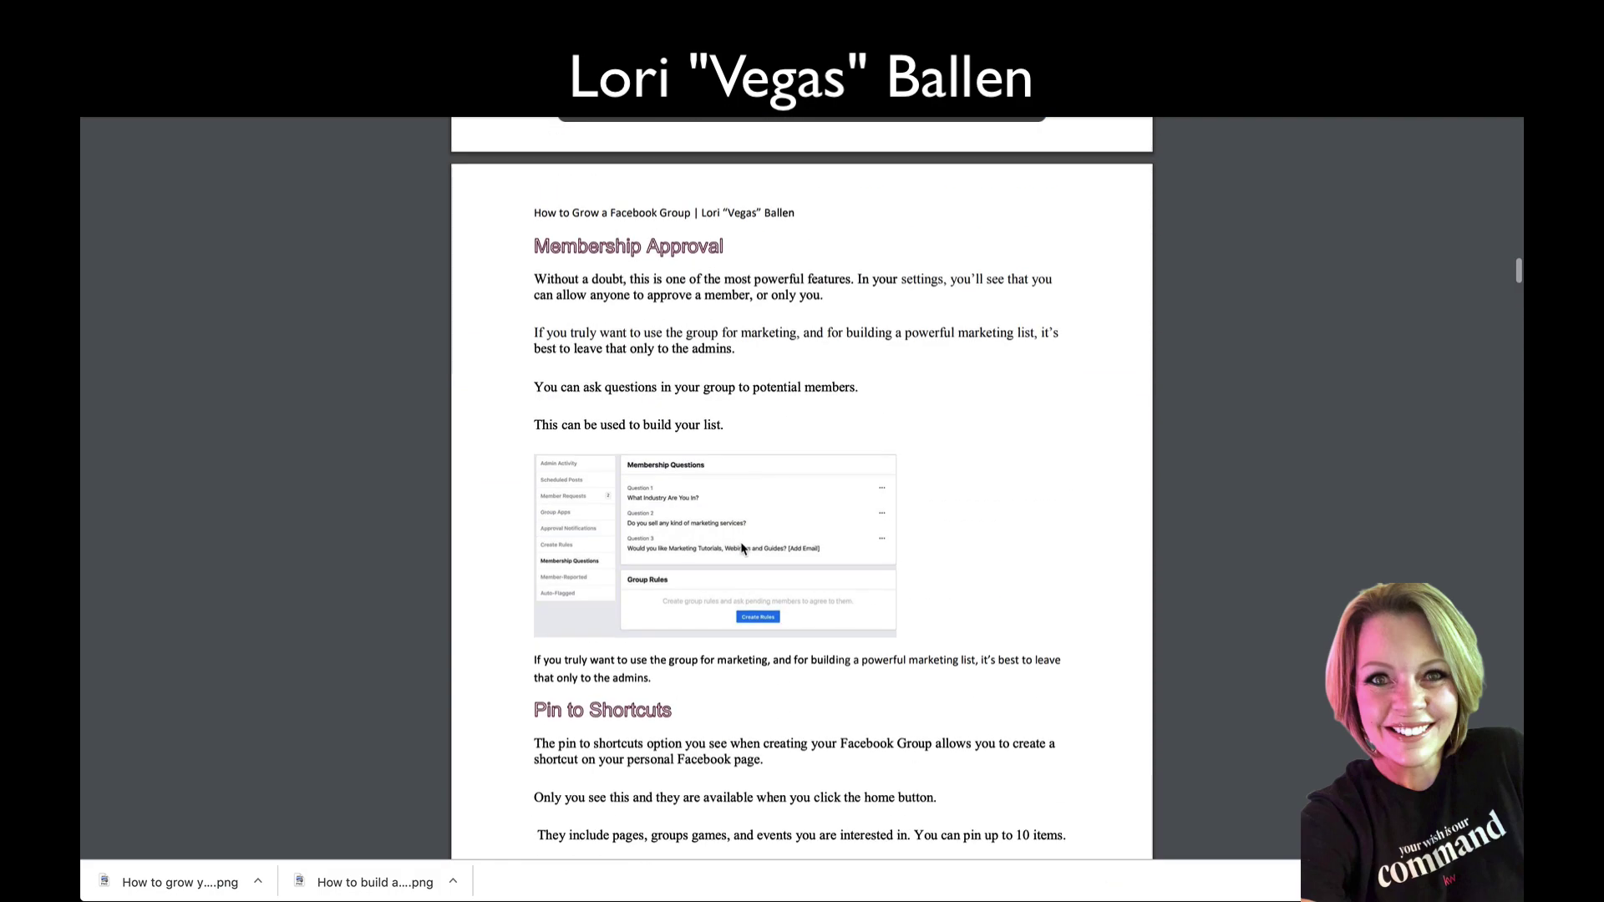
scroll(742, 548, "up", 15)
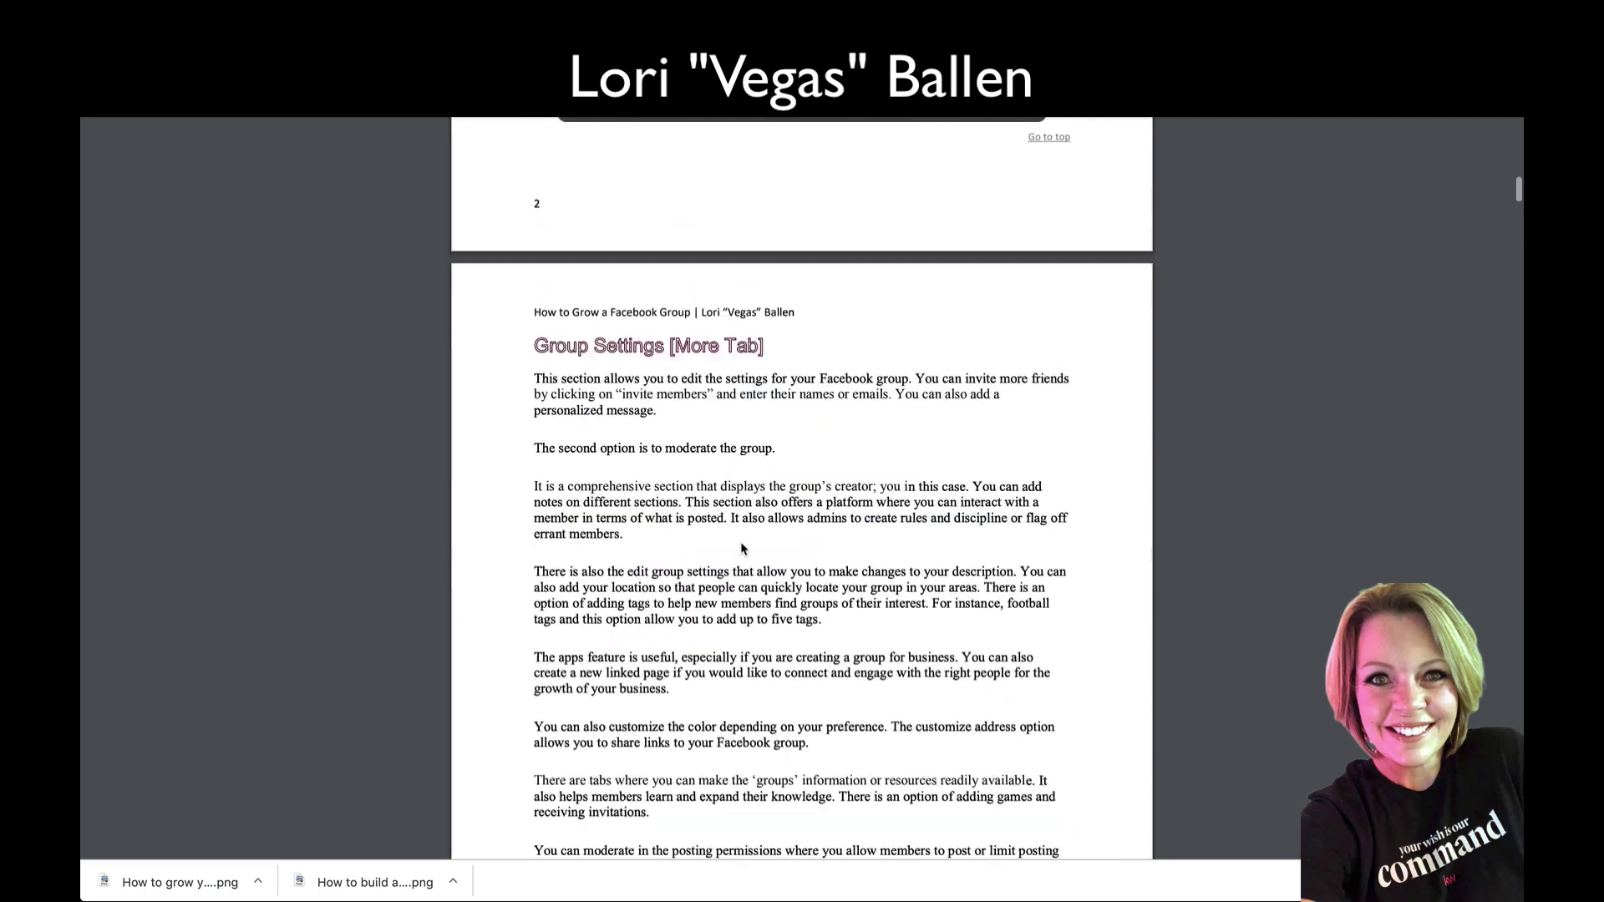
scroll(742, 547, "up", 10)
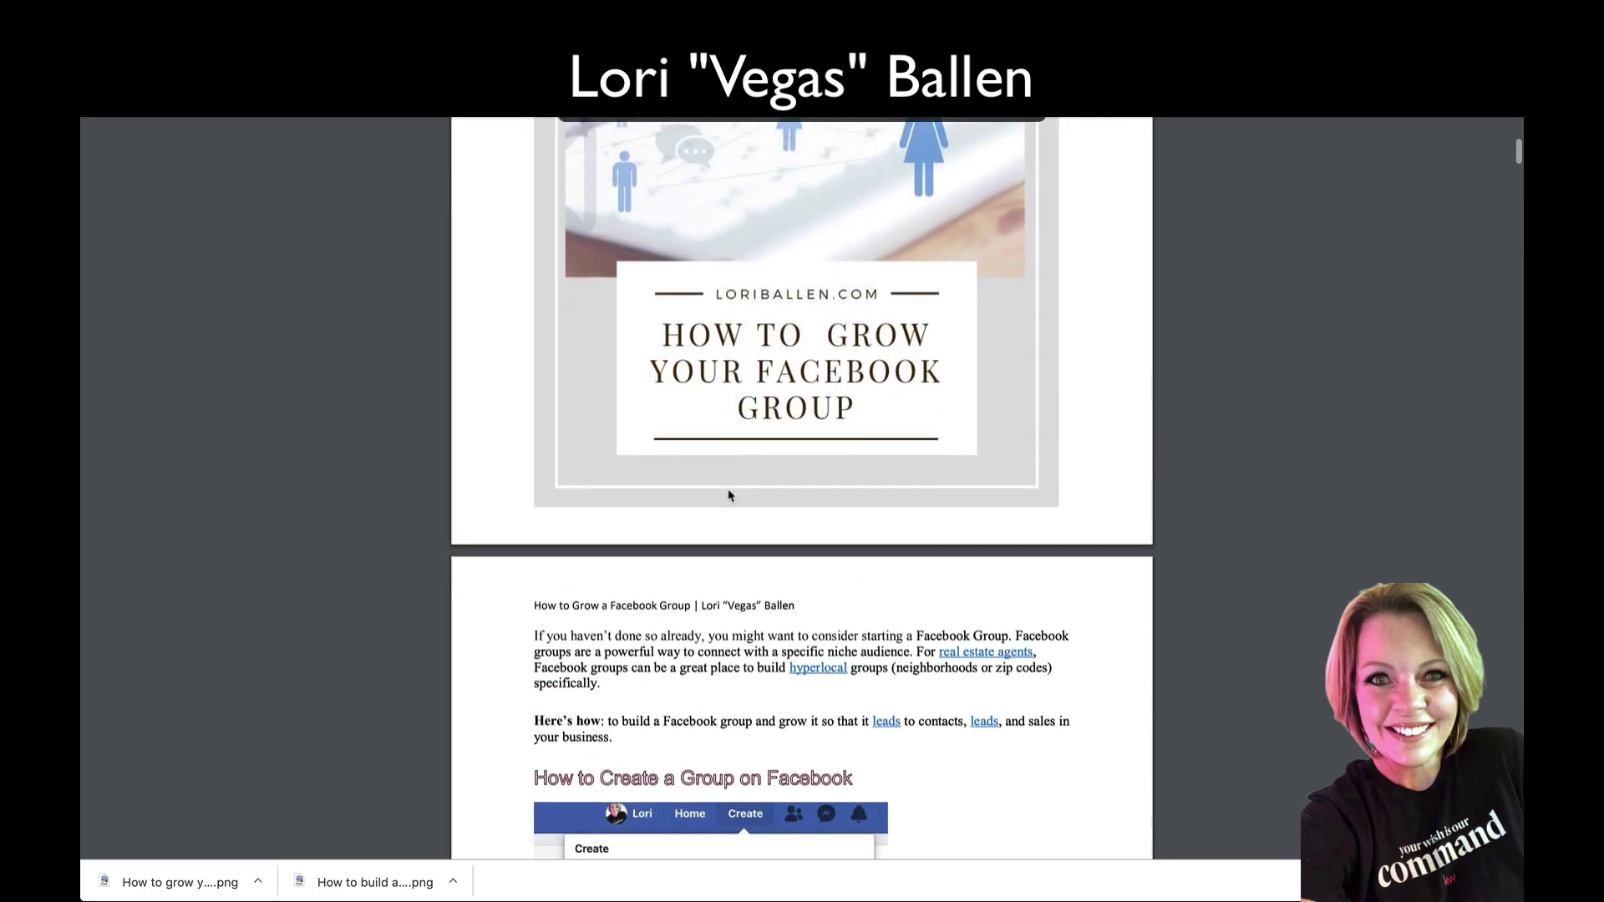
scroll(729, 496, "down", 1)
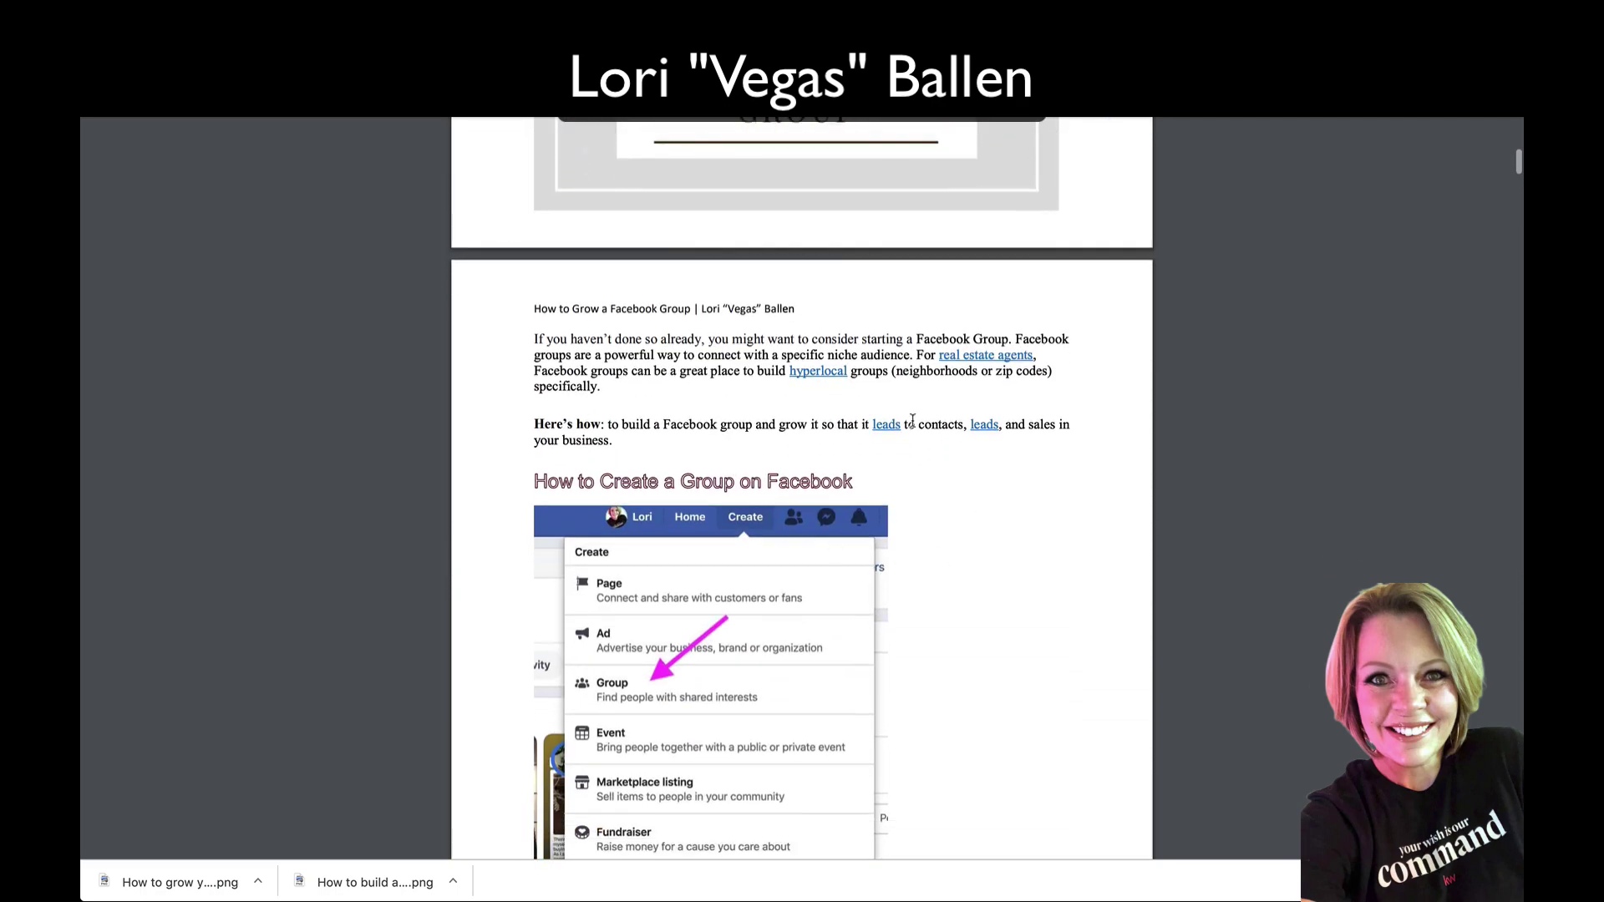
Step: Follow the guide's leads link to The Definitive Guide to Real Estate Leads and open a link further down the post
left_click(986, 426)
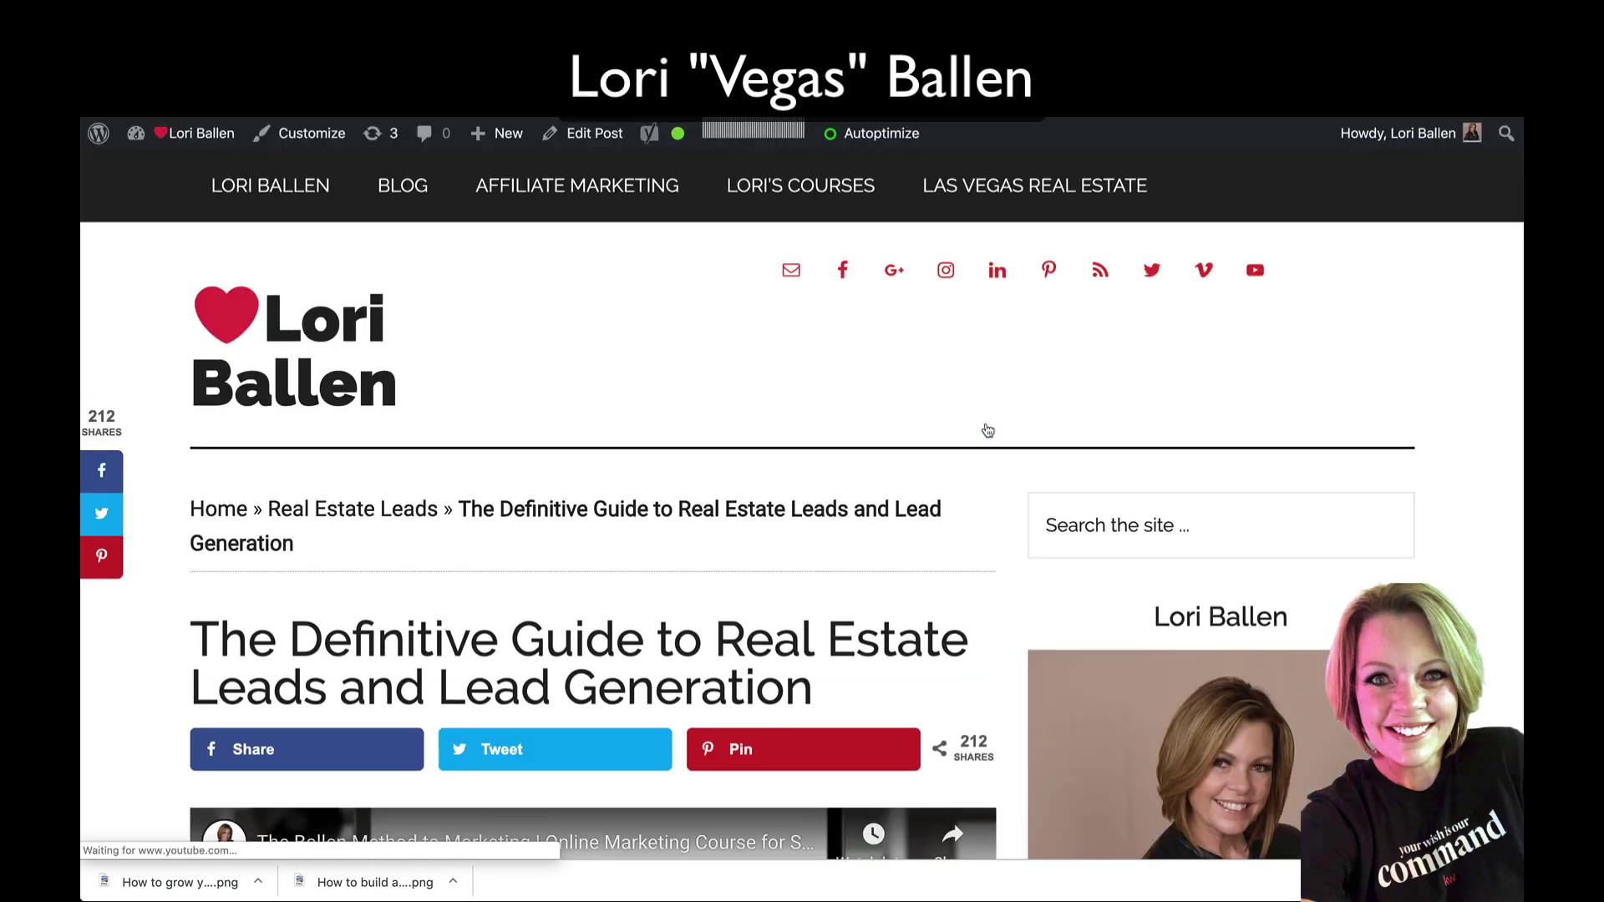
scroll(987, 430, "down", 6)
scroll(987, 430, "down", 3)
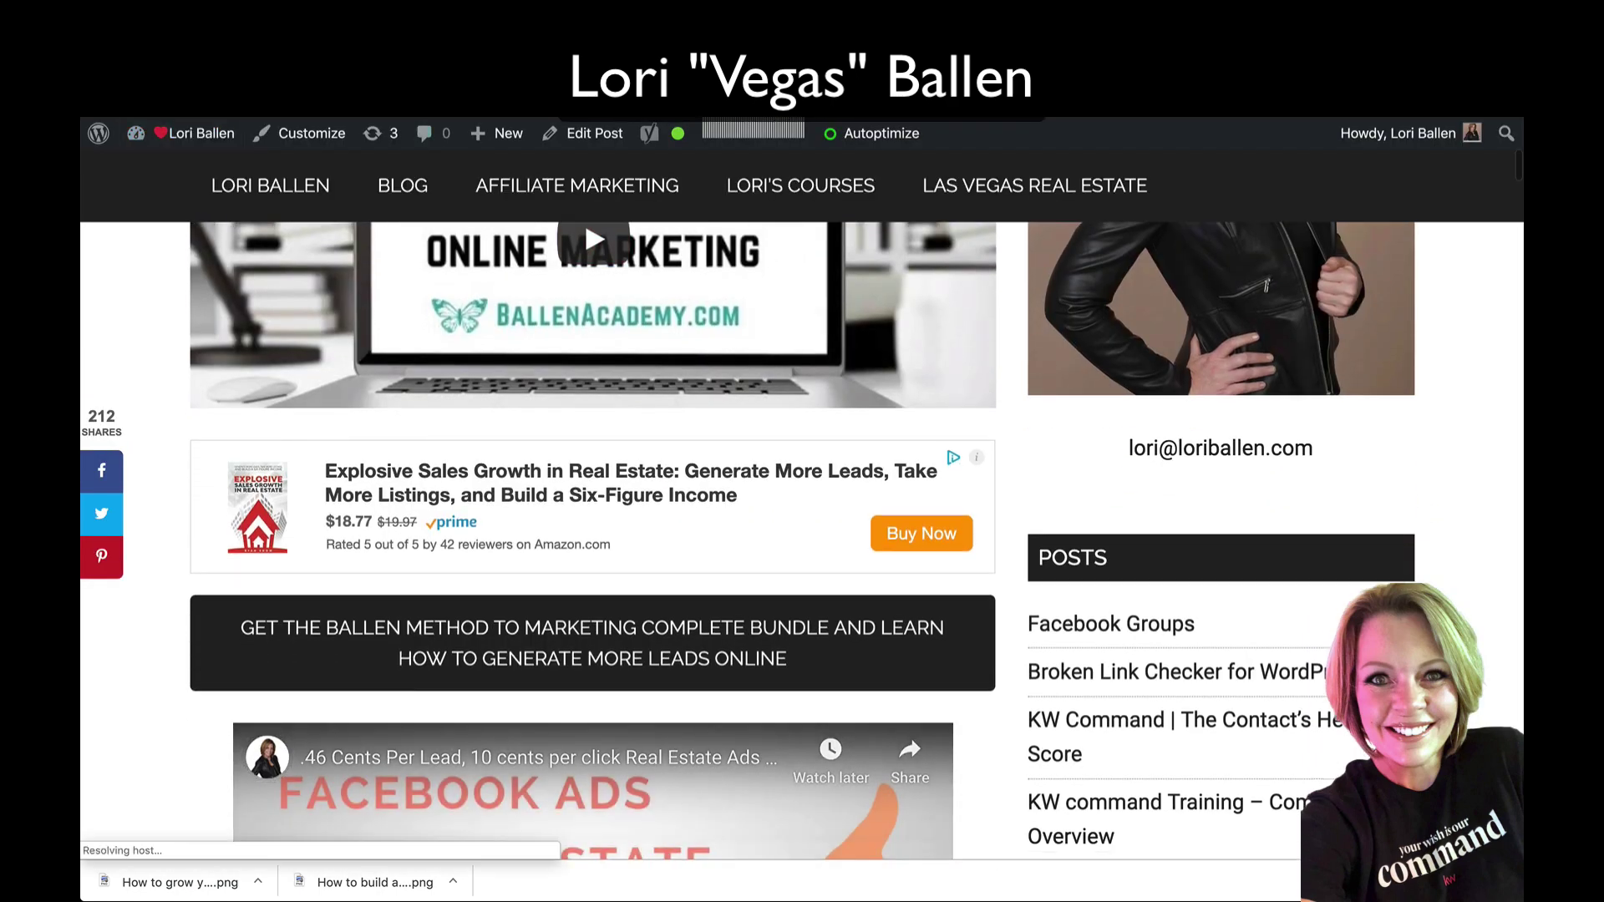
left_click(583, 216)
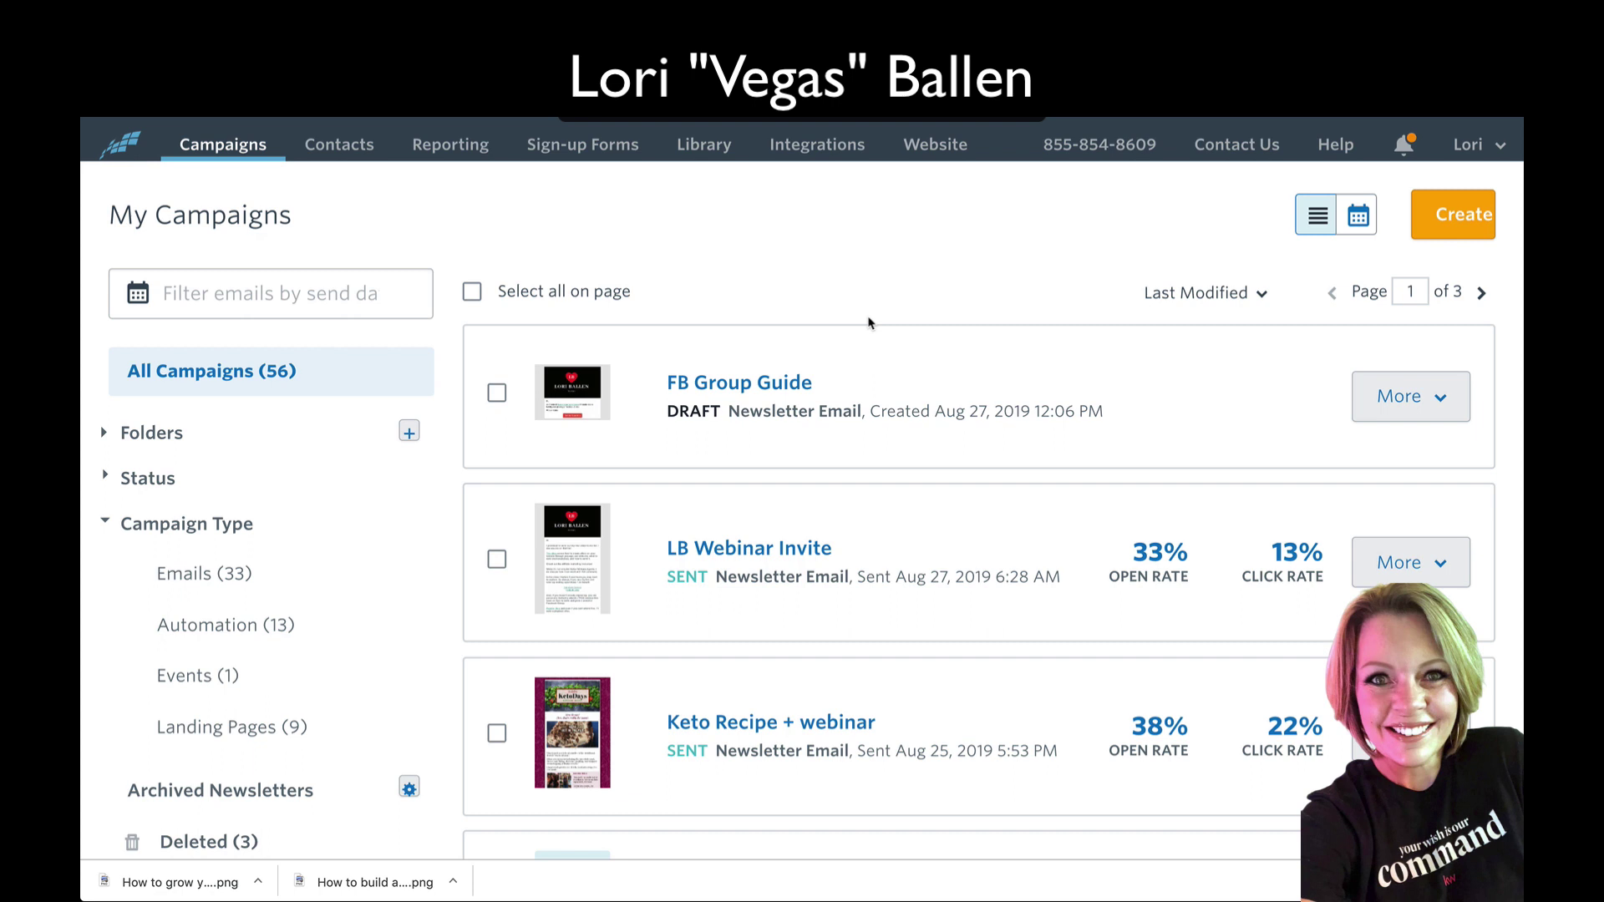
Step: Scroll the My Campaigns list, with the FB Group Guide draft email at the top
scroll(869, 322, "down", 2)
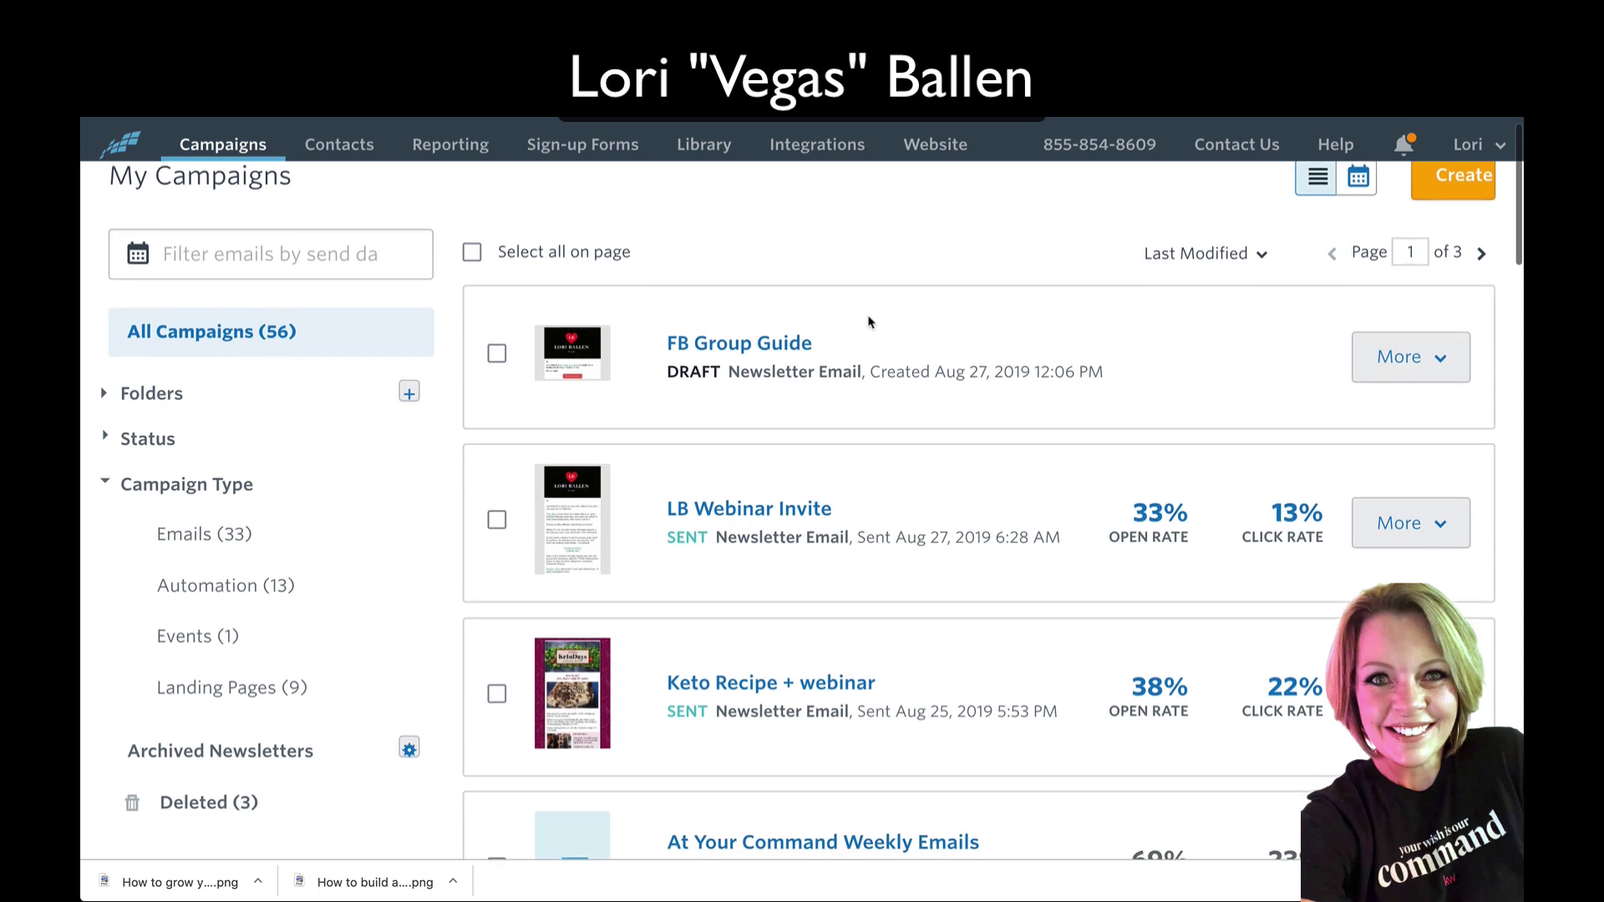
Step: Create a new Email Automation series named 'FB Group ebook' and save the name
scroll(868, 323, "up", 2)
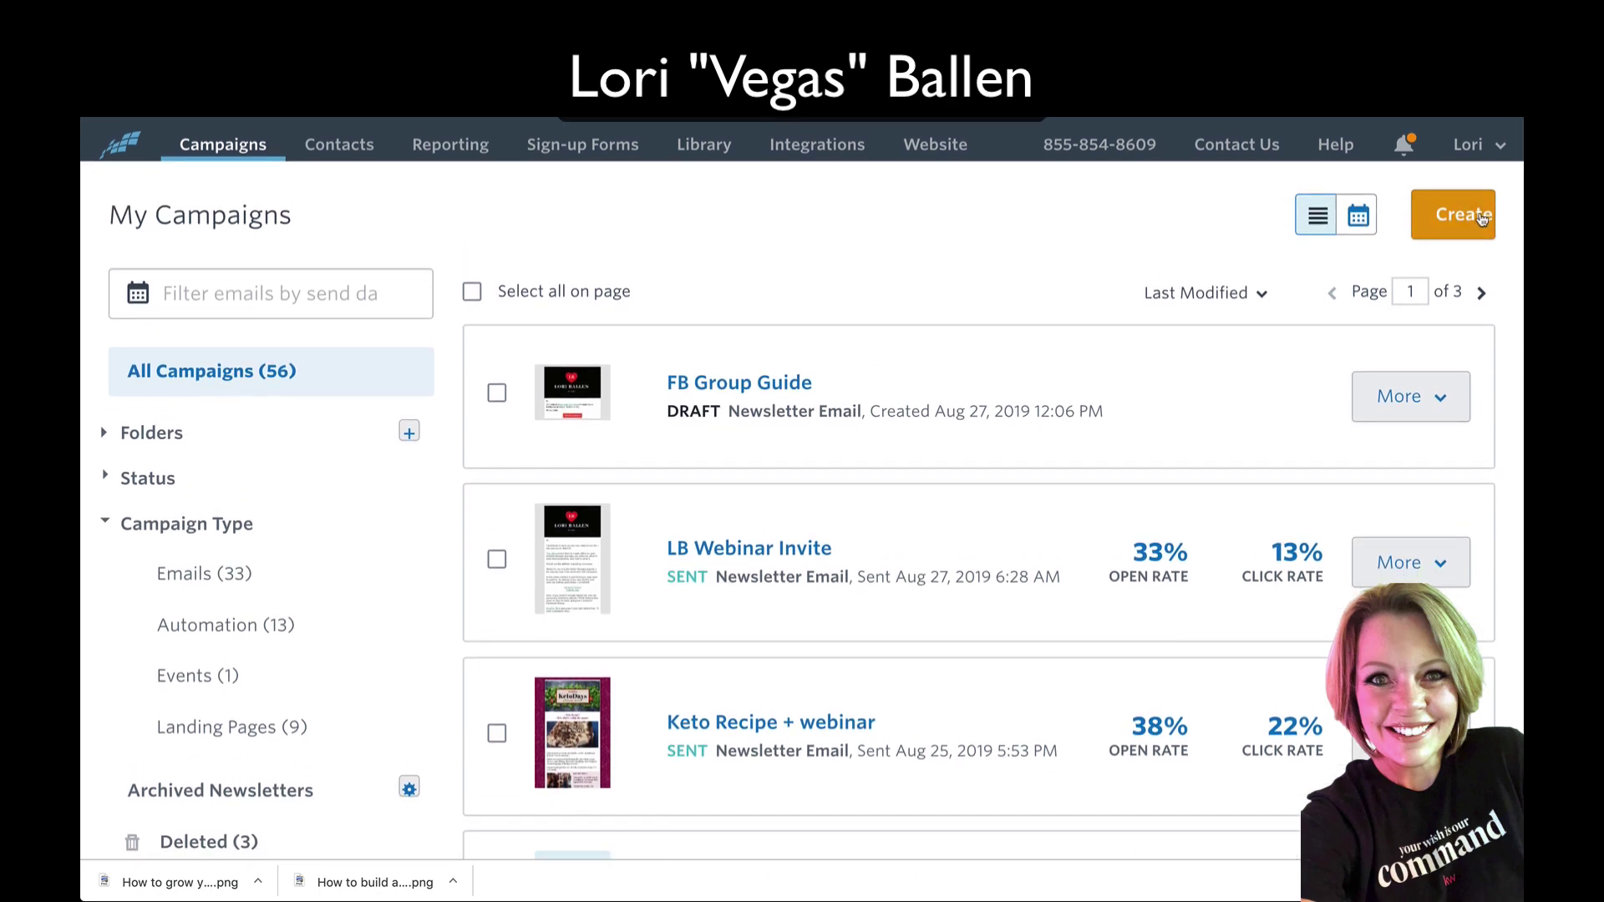
left_click(1453, 214)
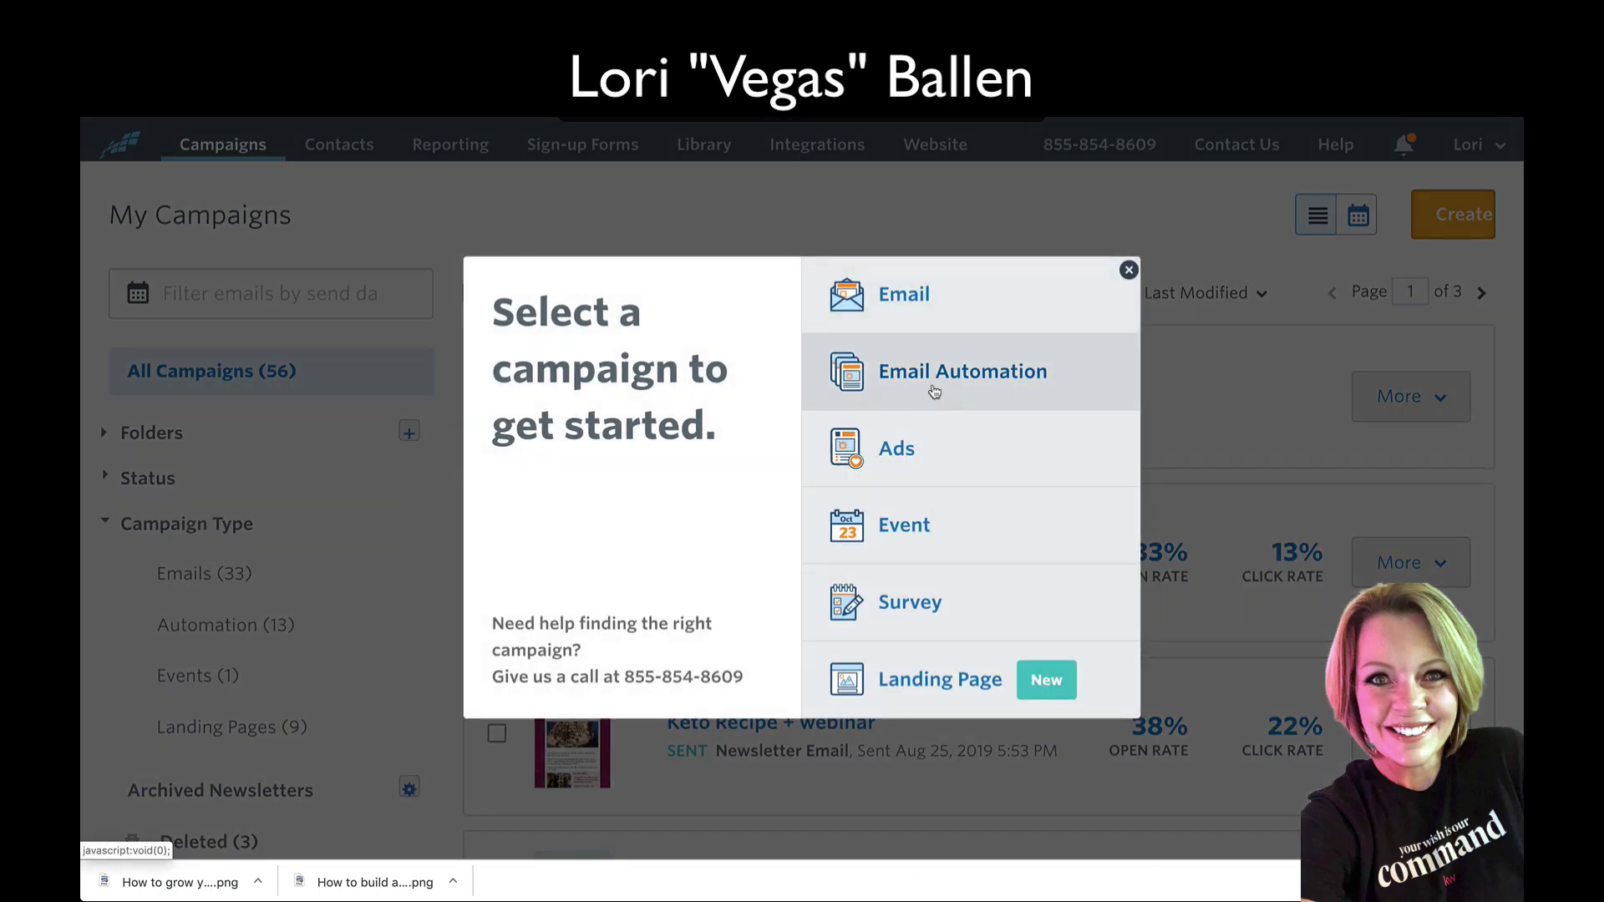
left_click(934, 392)
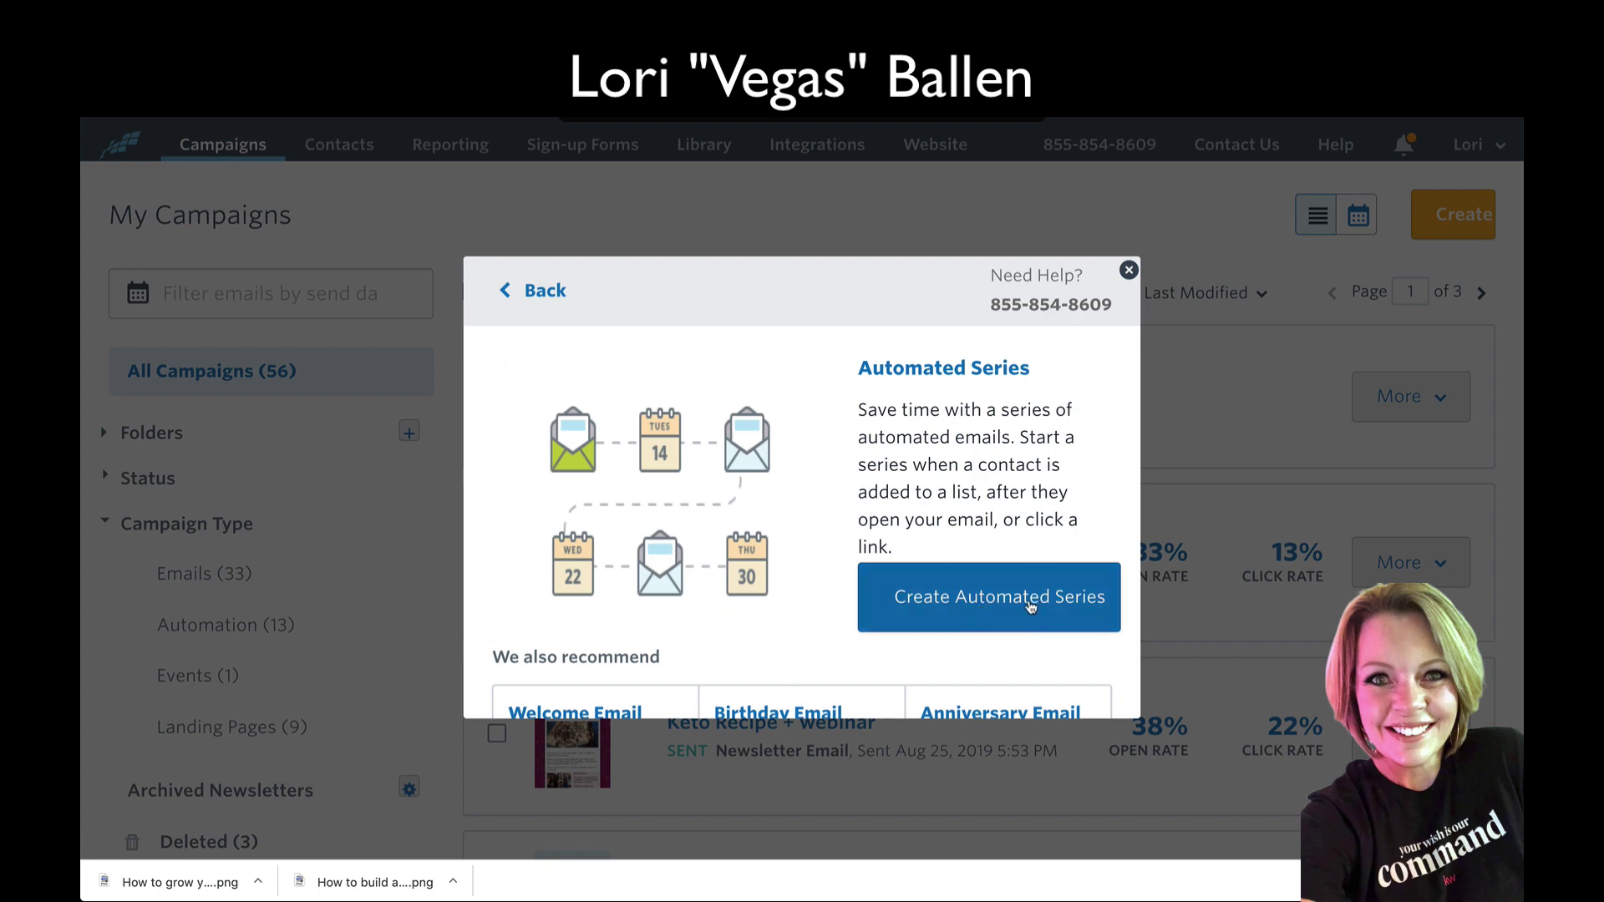
left_click(1024, 609)
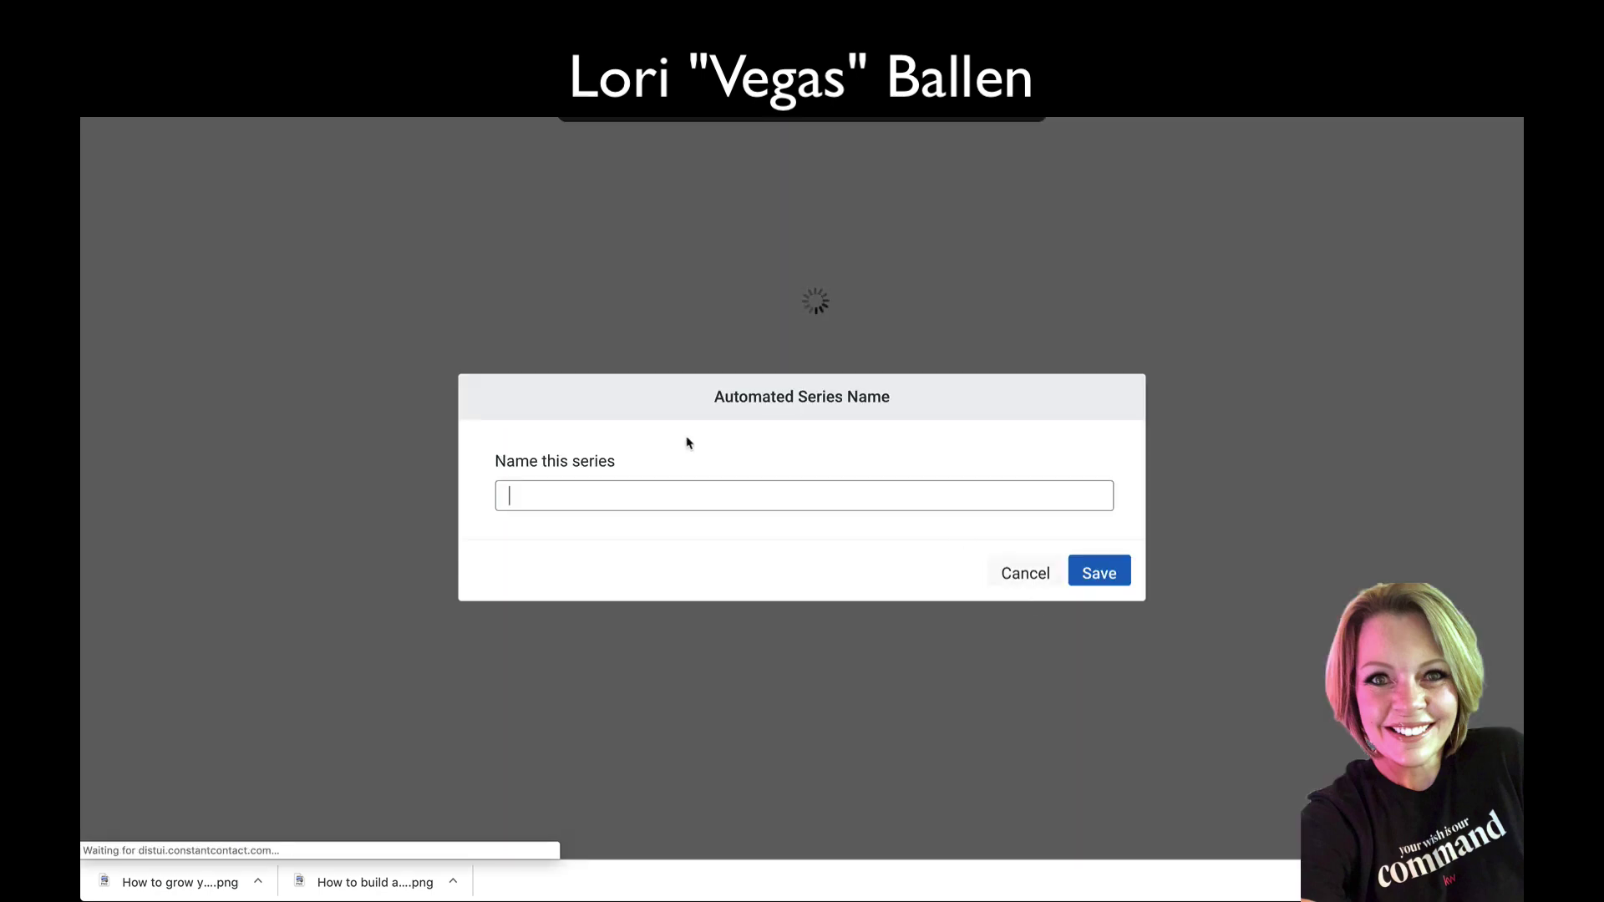
left_click(591, 495)
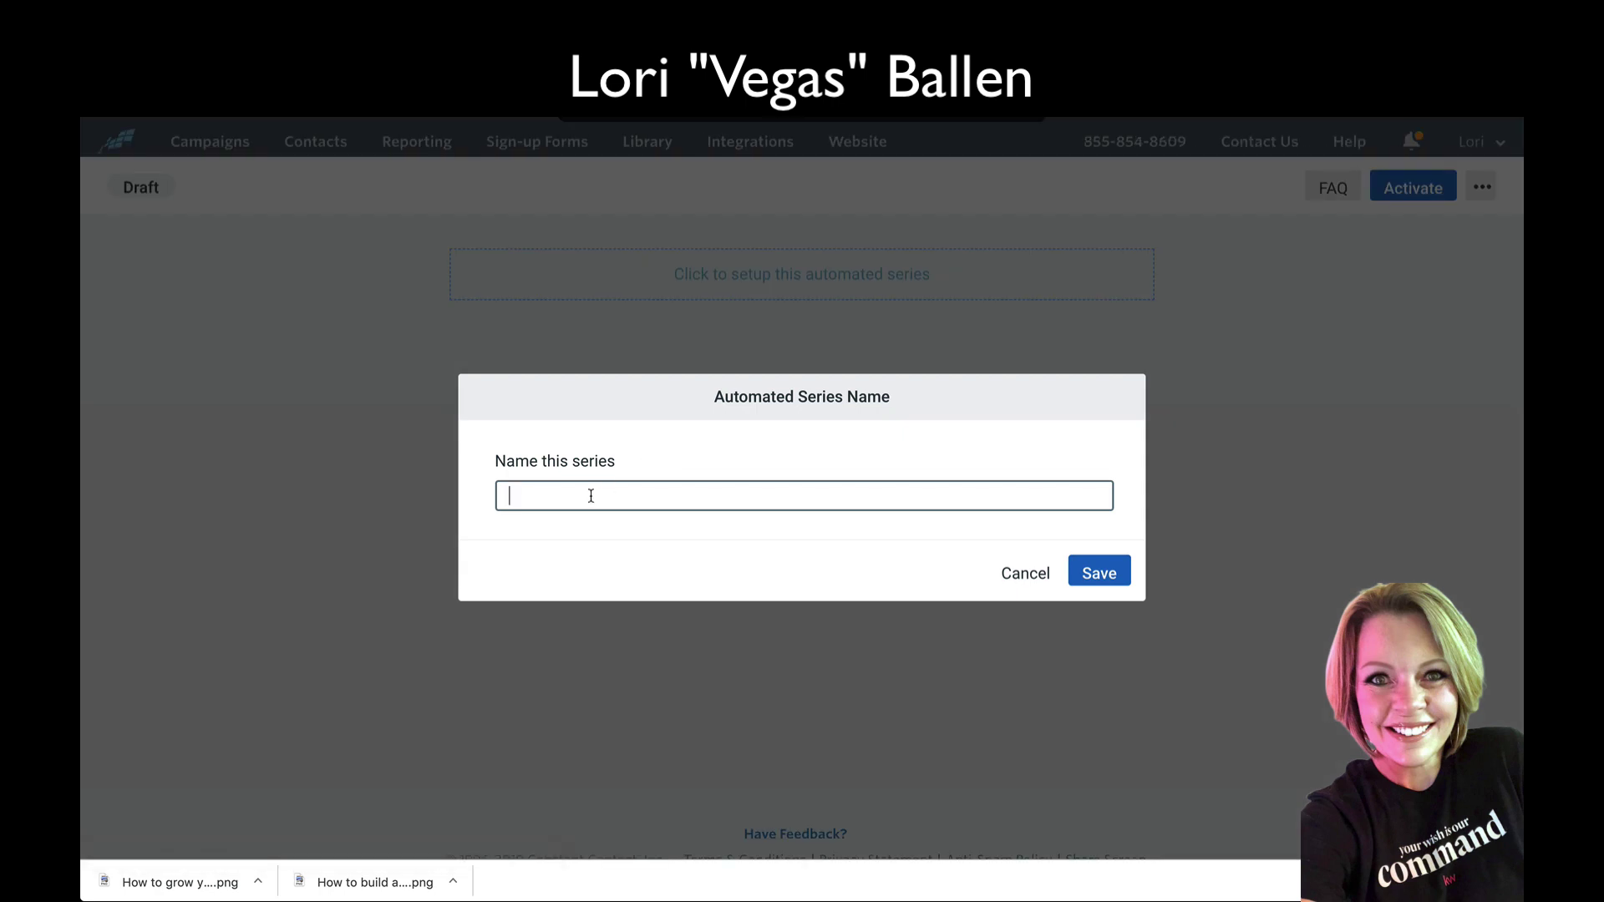
type("FB Group ebook")
left_click(1101, 575)
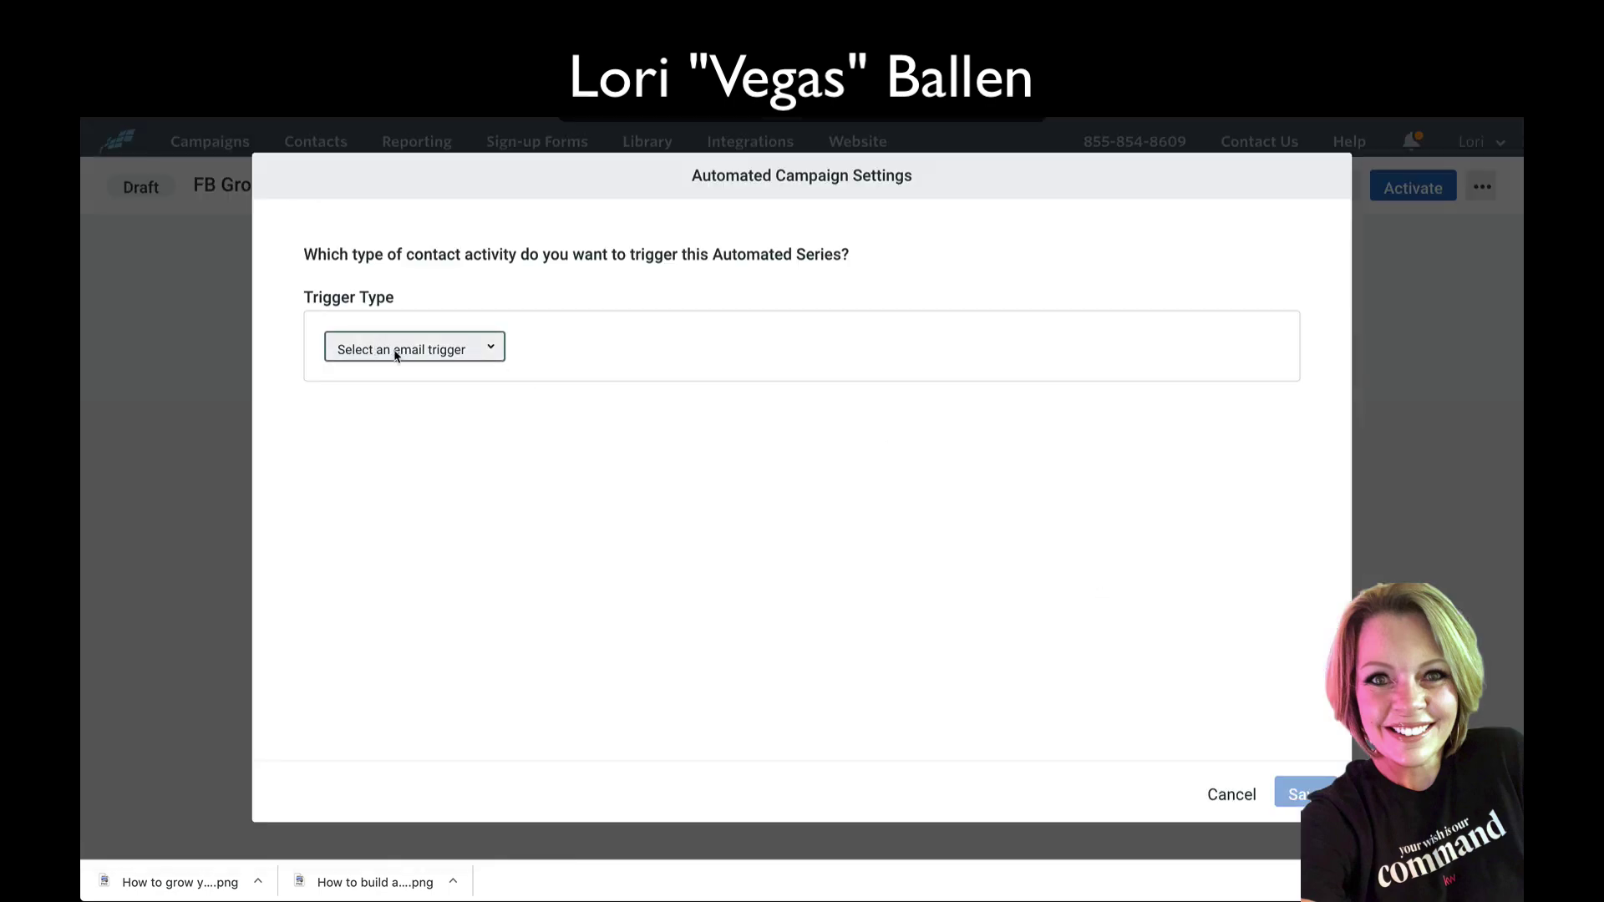
Step: Set the trigger to 'A Contact joins a list' with the FB Group Guide PDF Offer list, and save
left_click(494, 351)
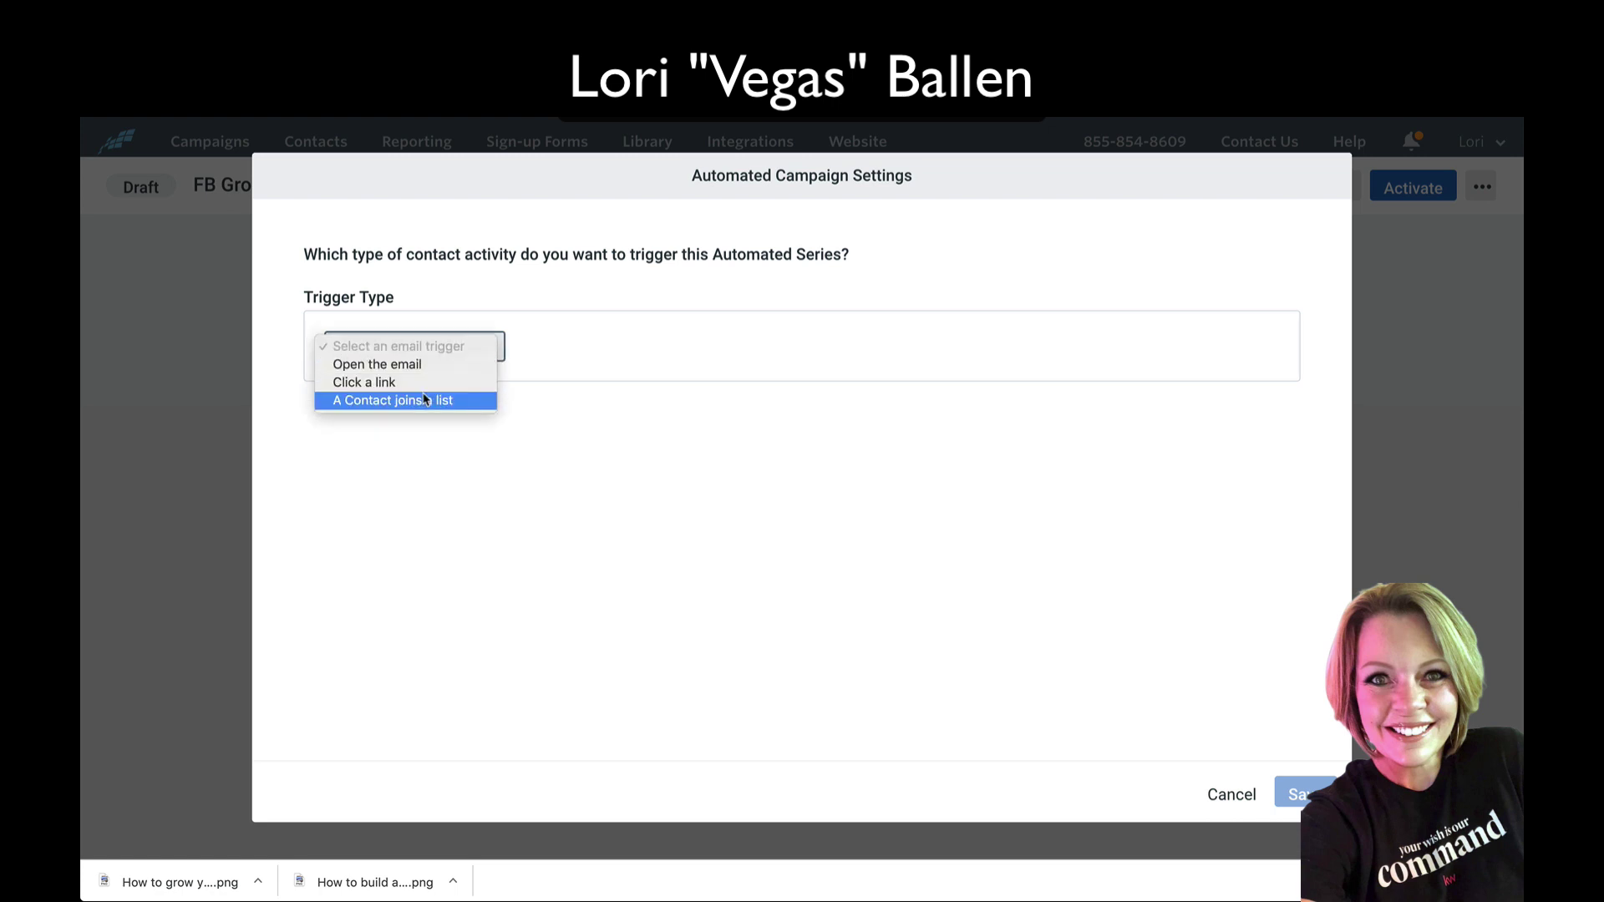
left_click(381, 404)
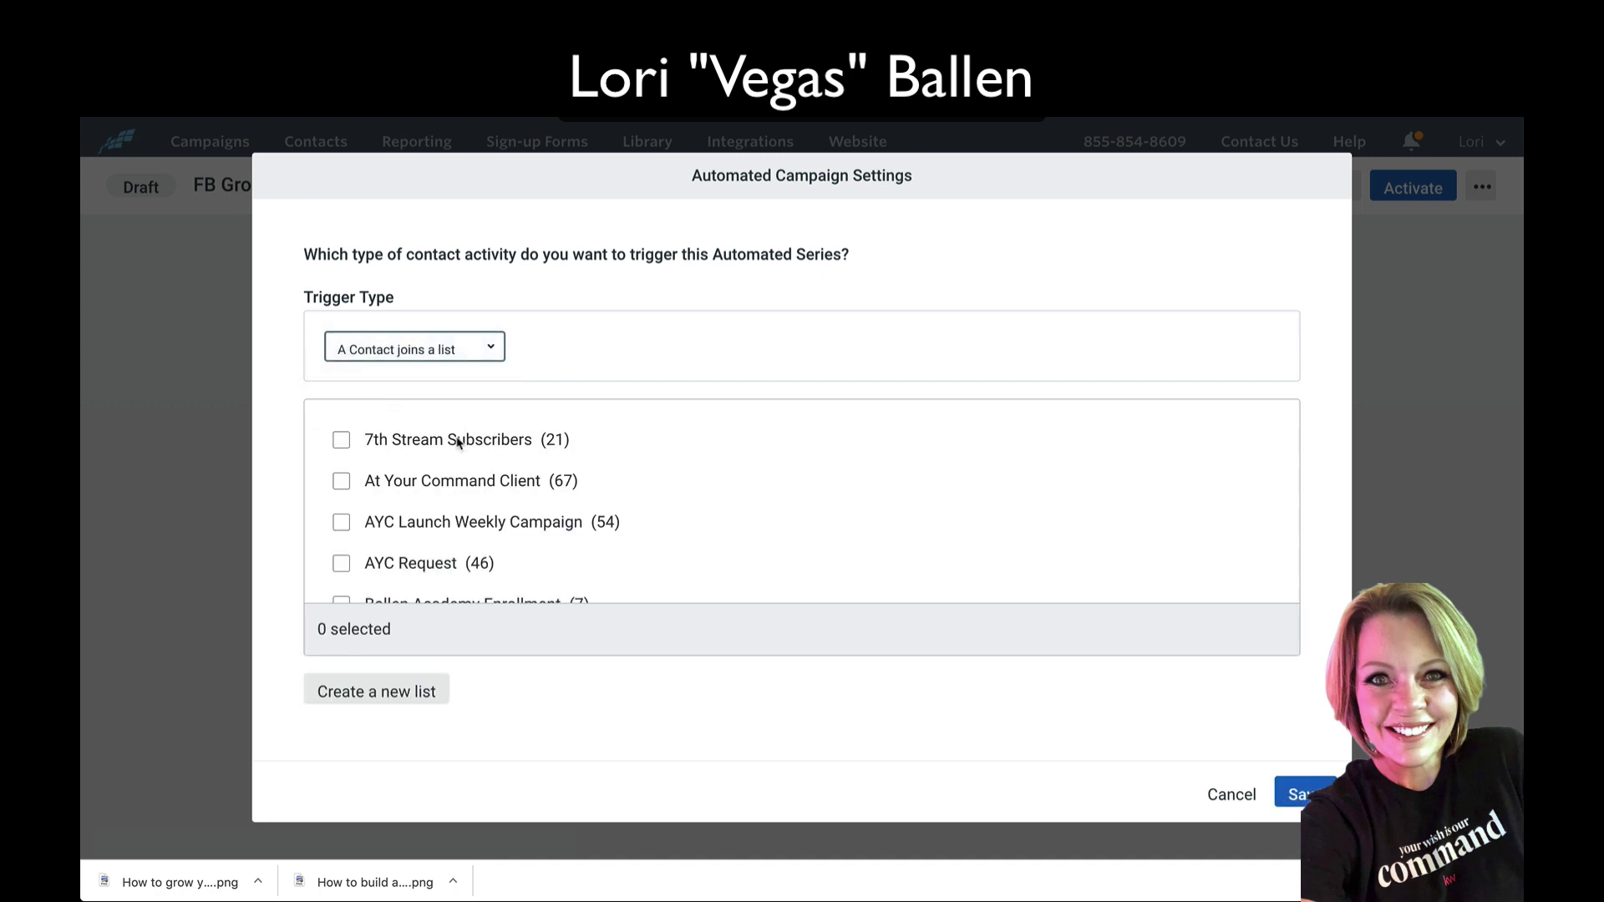
scroll(458, 443, "down", 3)
scroll(458, 443, "down", 10)
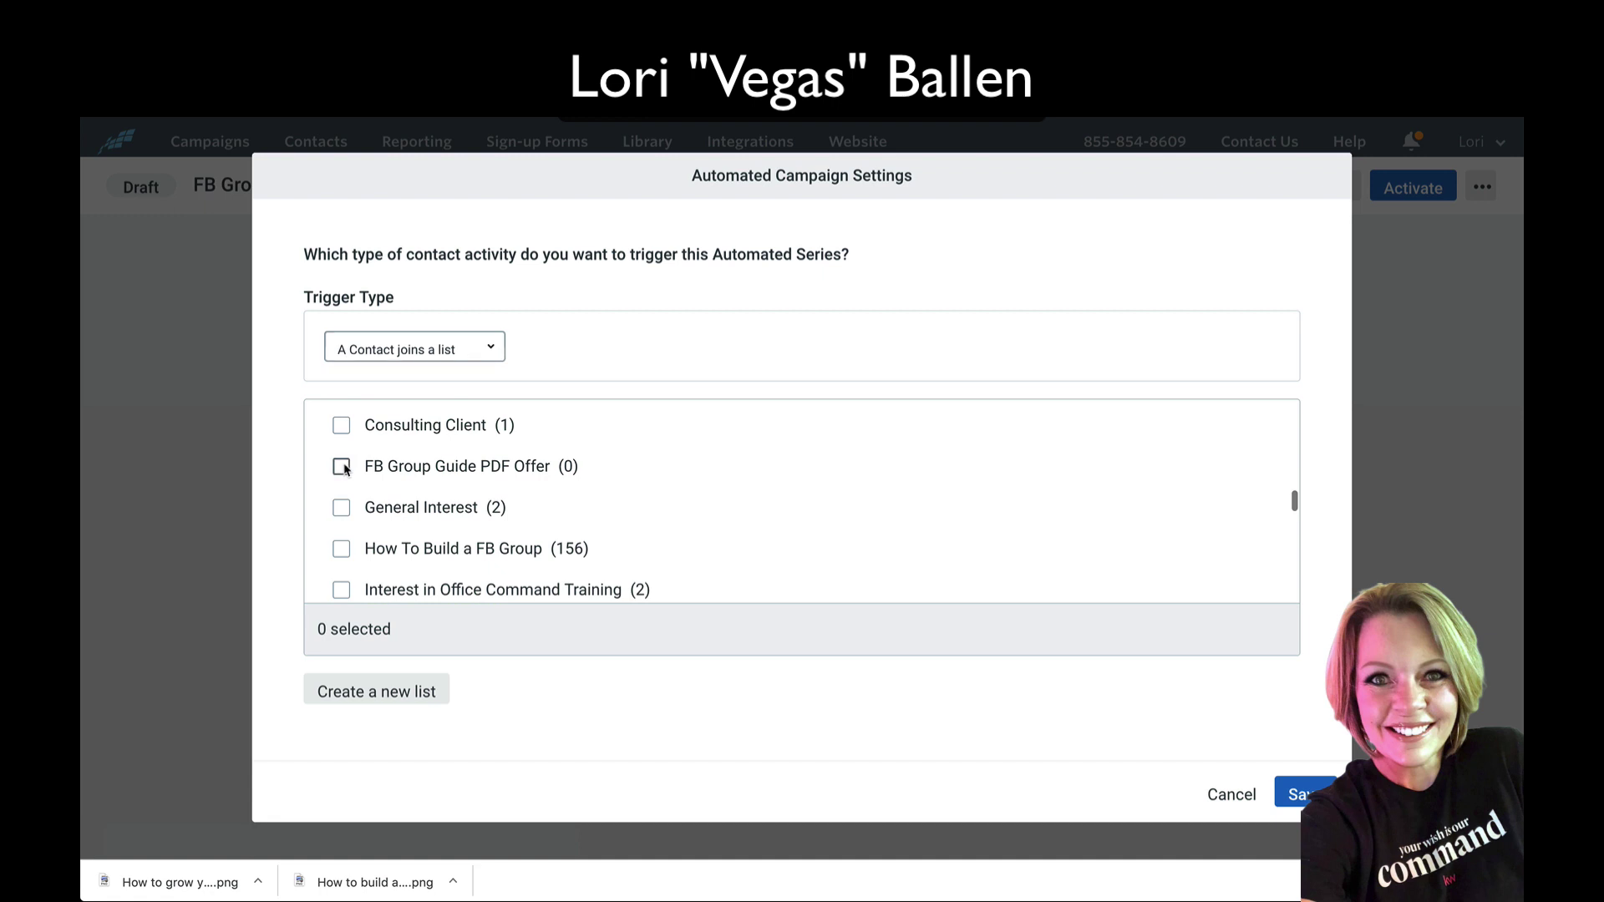
left_click(340, 473)
left_click(1302, 793)
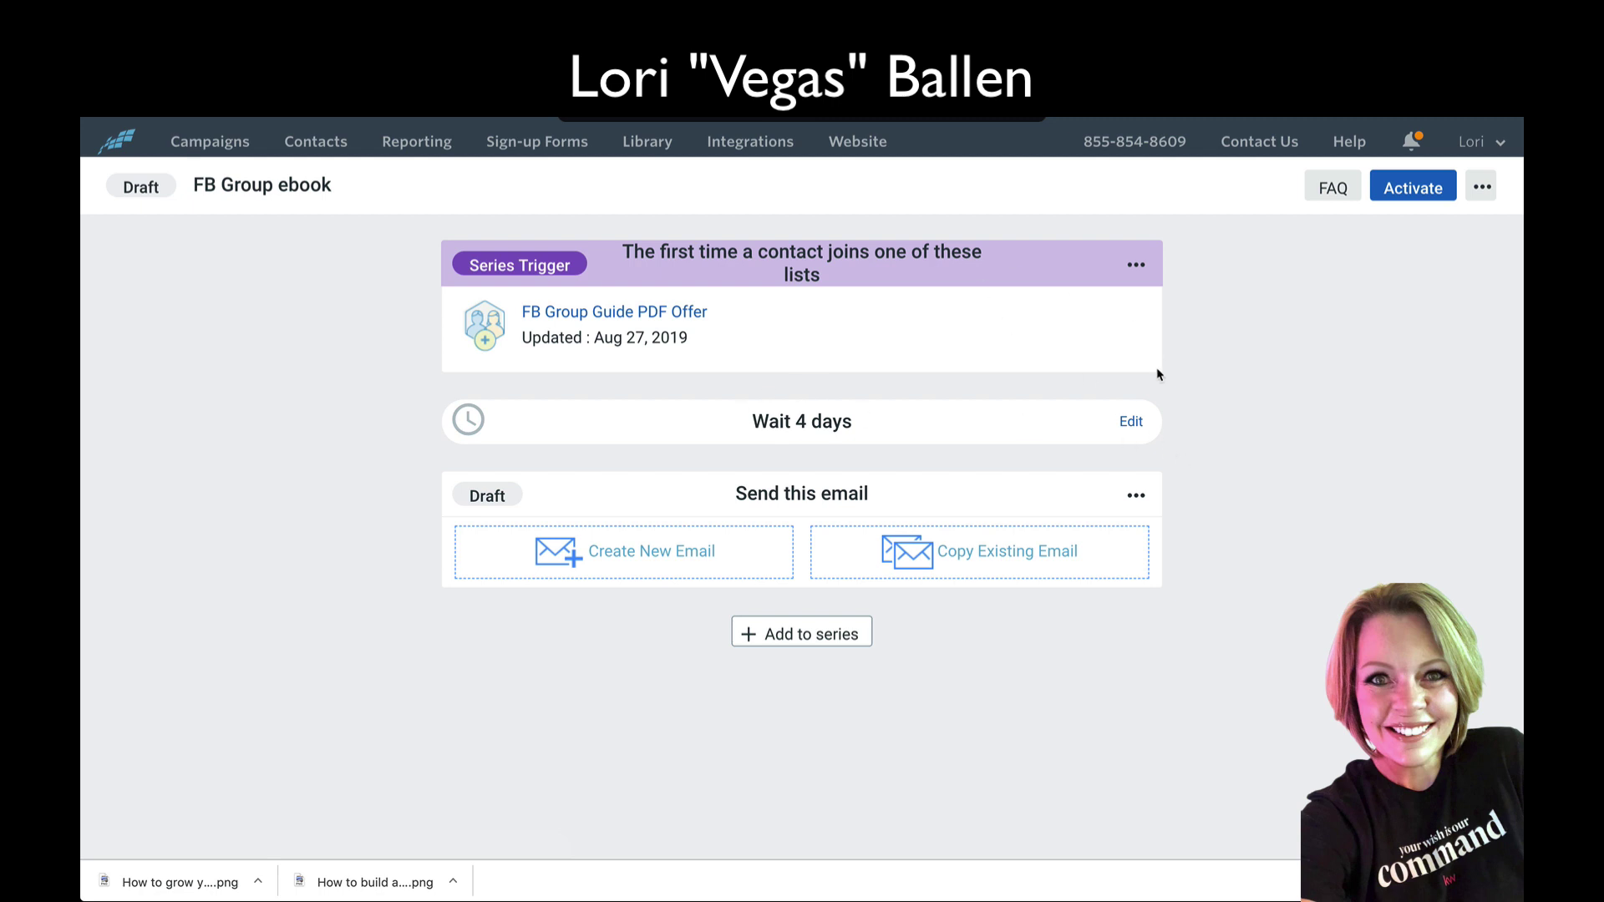
Step: Change the first wait from 4 days to Send immediately
left_click(1129, 424)
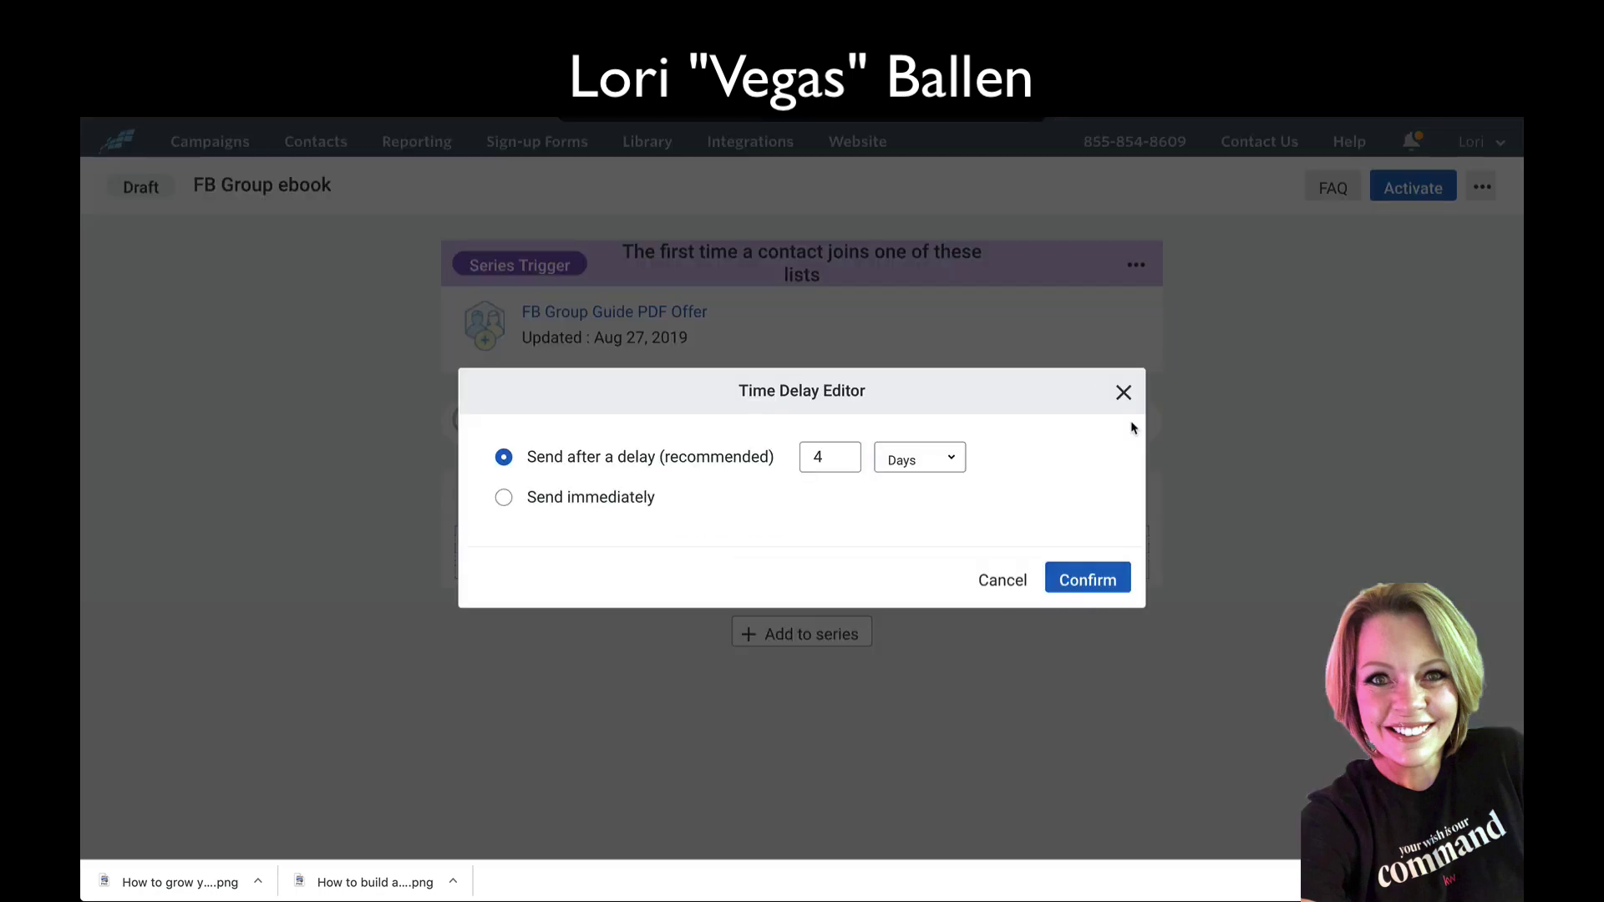
left_click(504, 497)
left_click(1092, 583)
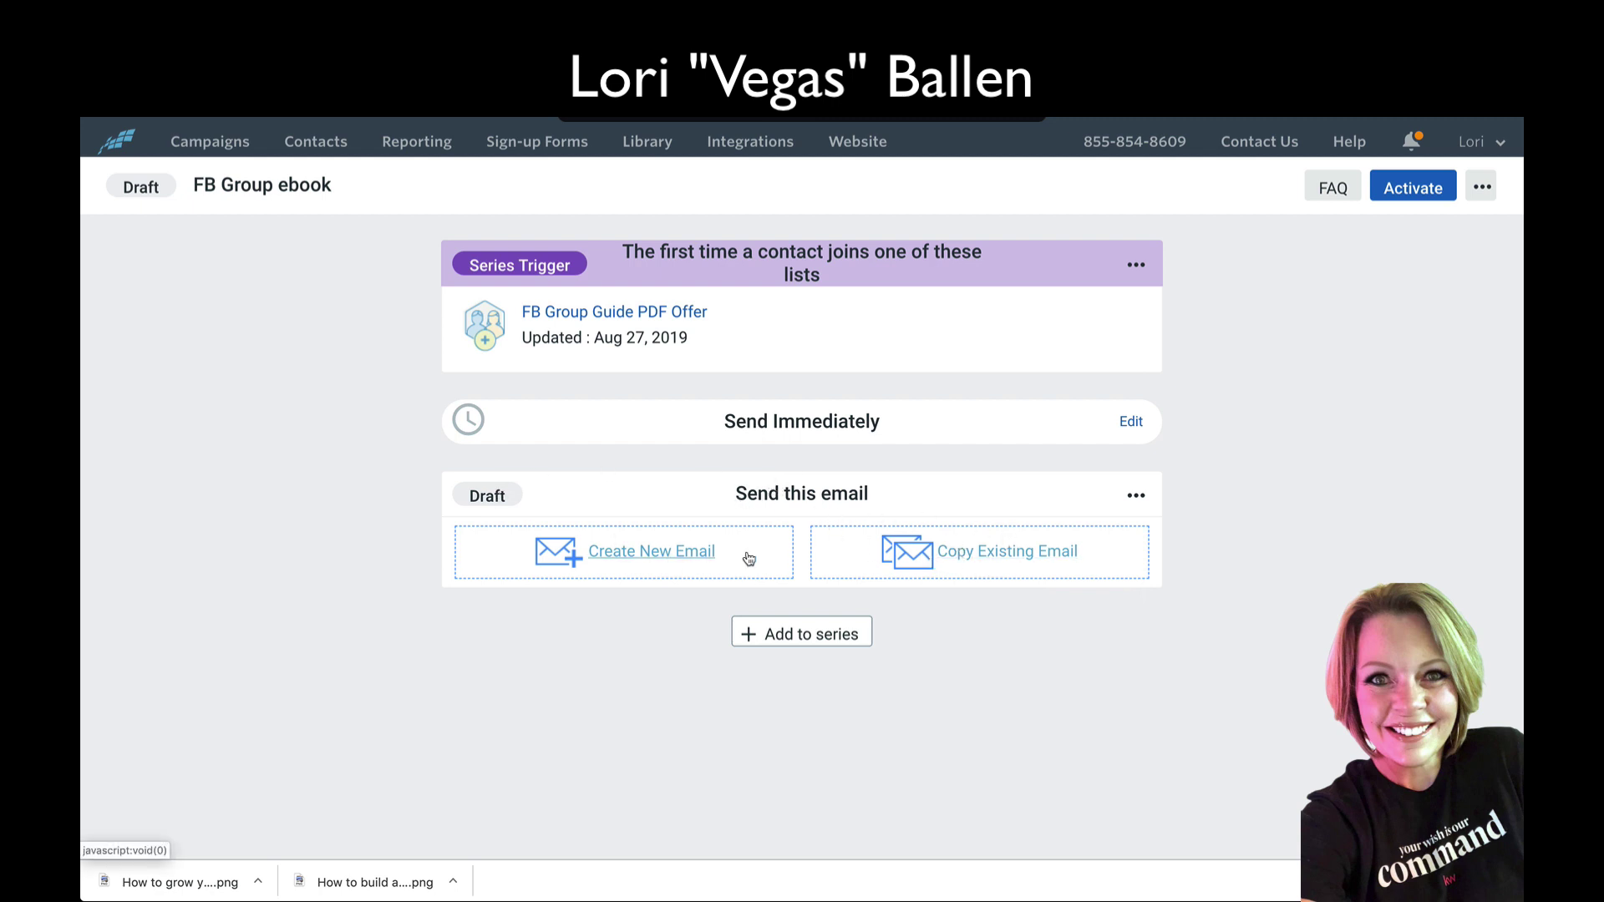
Step: Fill Step 1 with a copy of the FB Group Guide email and save it
left_click(994, 561)
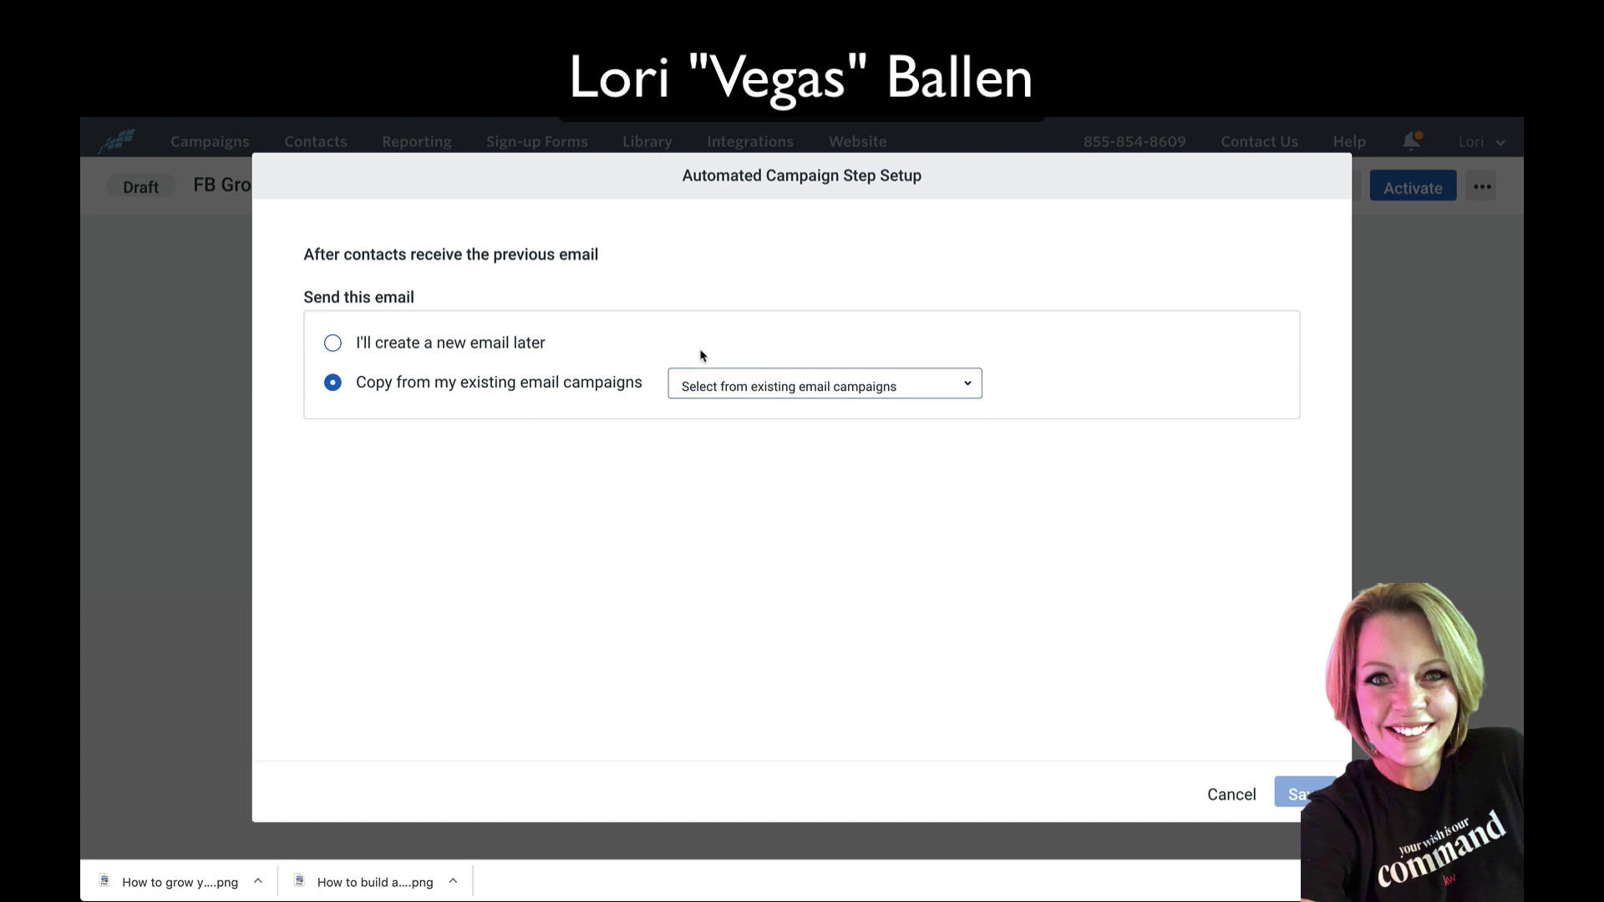
left_click(767, 383)
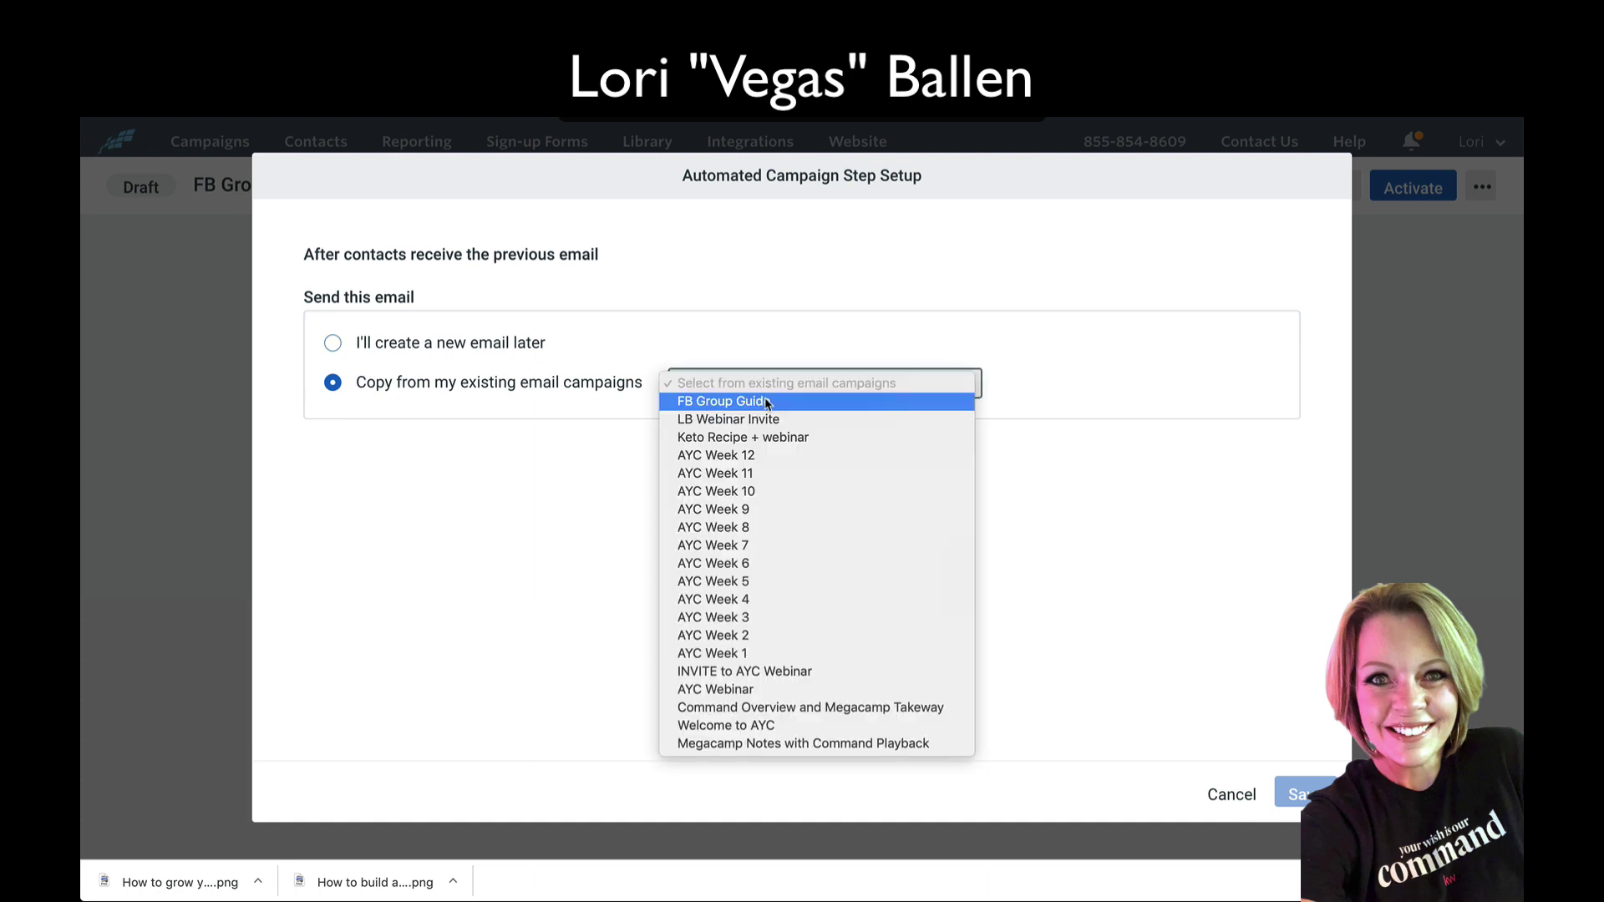
left_click(767, 402)
left_click(1295, 794)
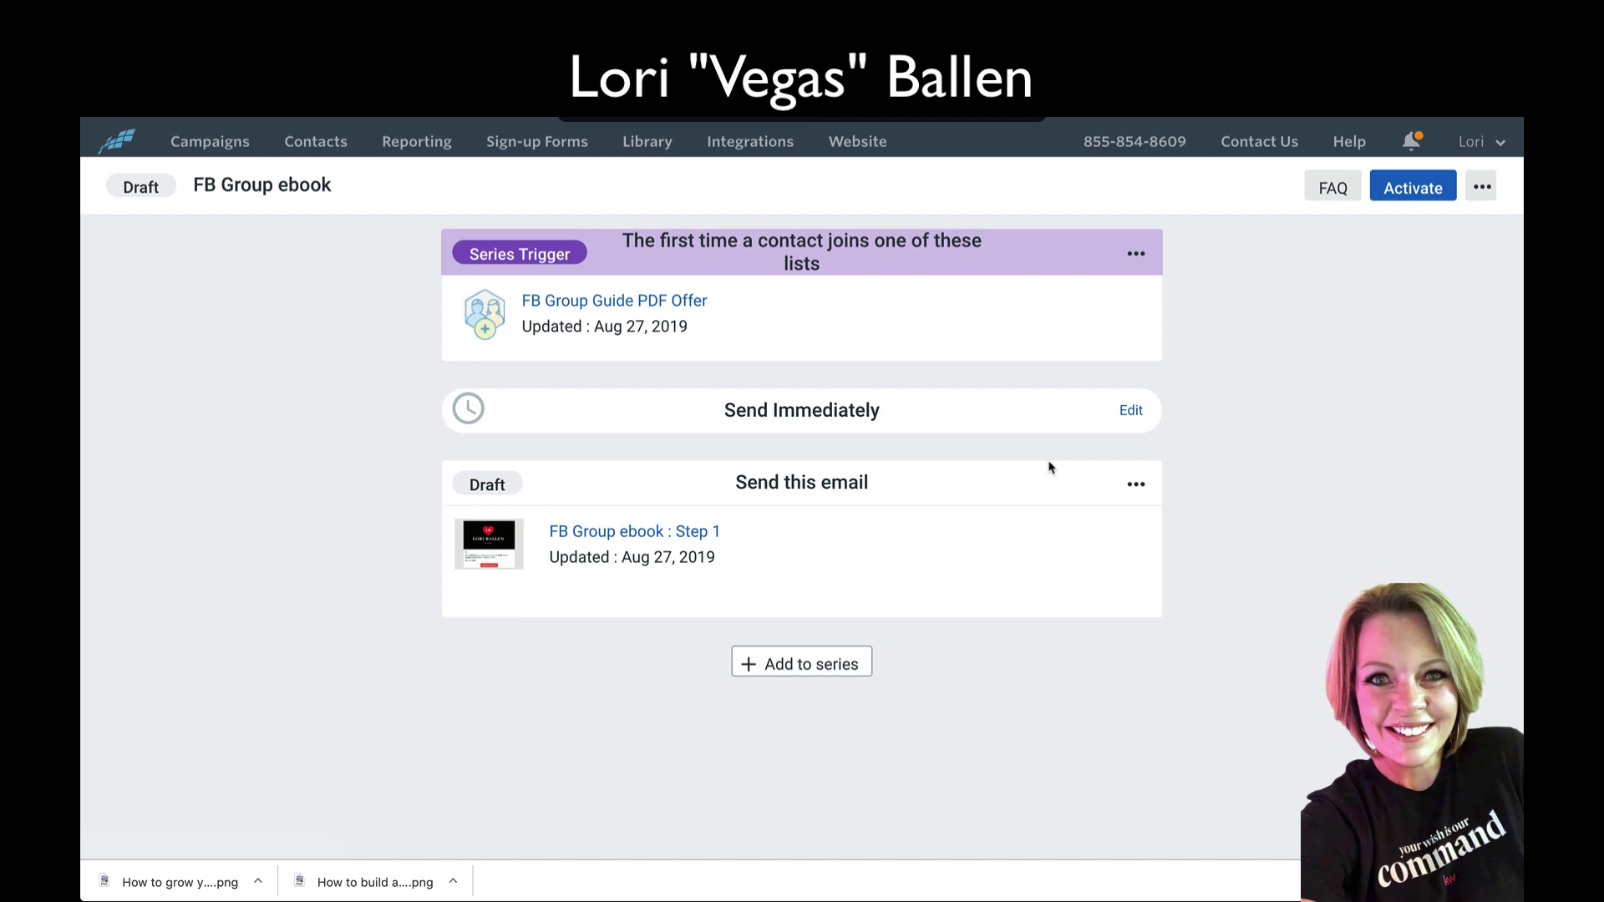
Step: Add an extra wait-and-email step, then delete the empty last email step and its 4-day wait
left_click(804, 665)
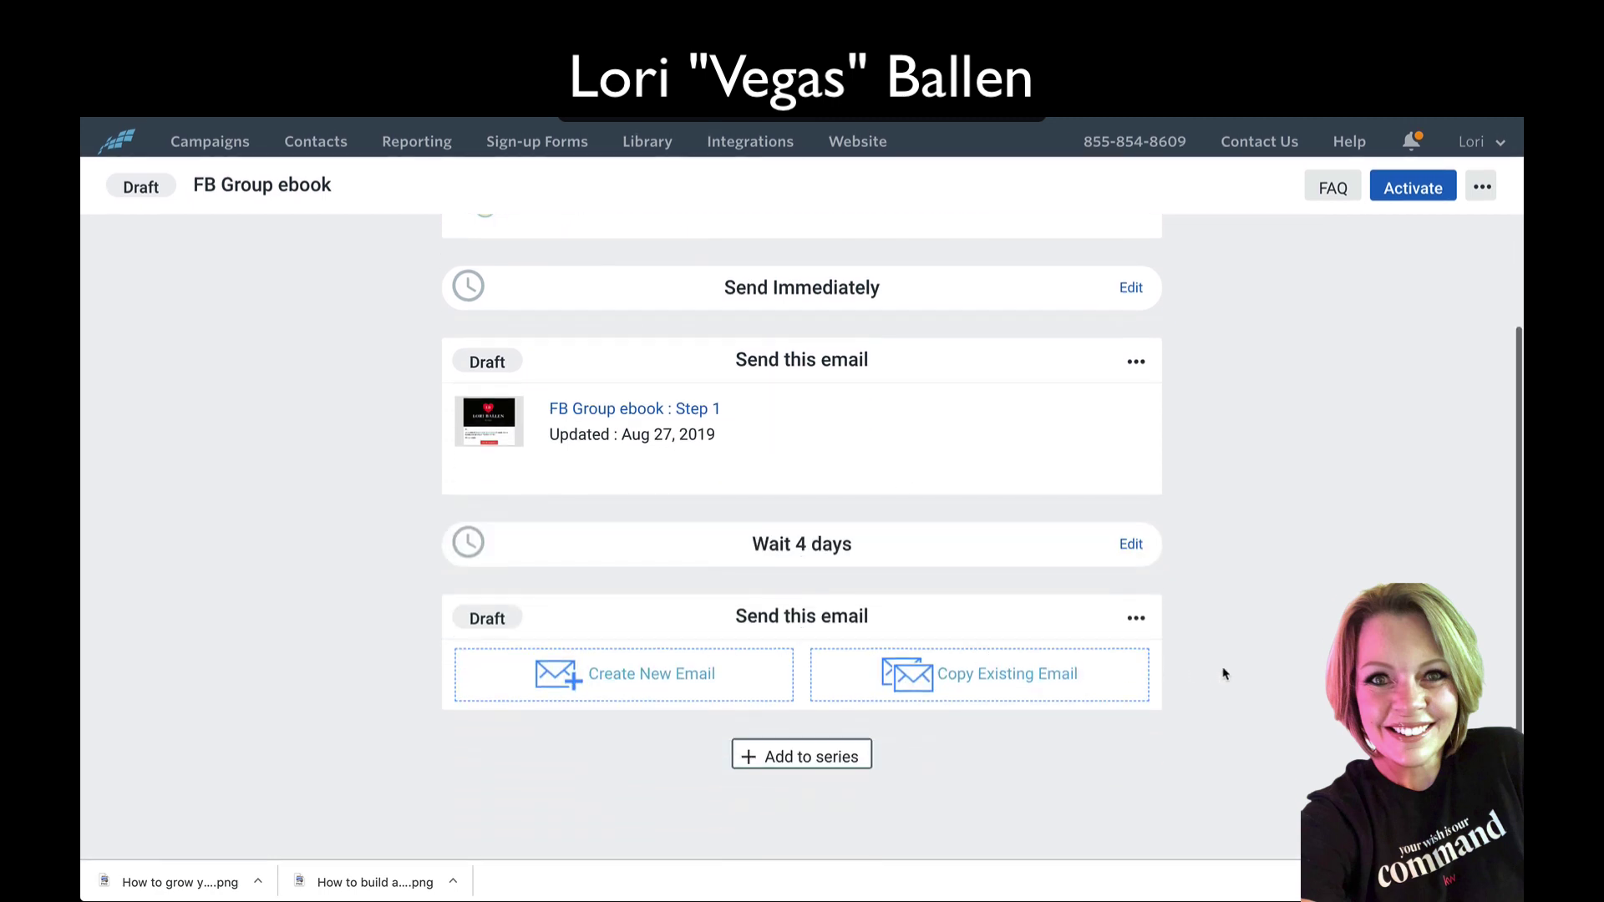
left_click(1136, 617)
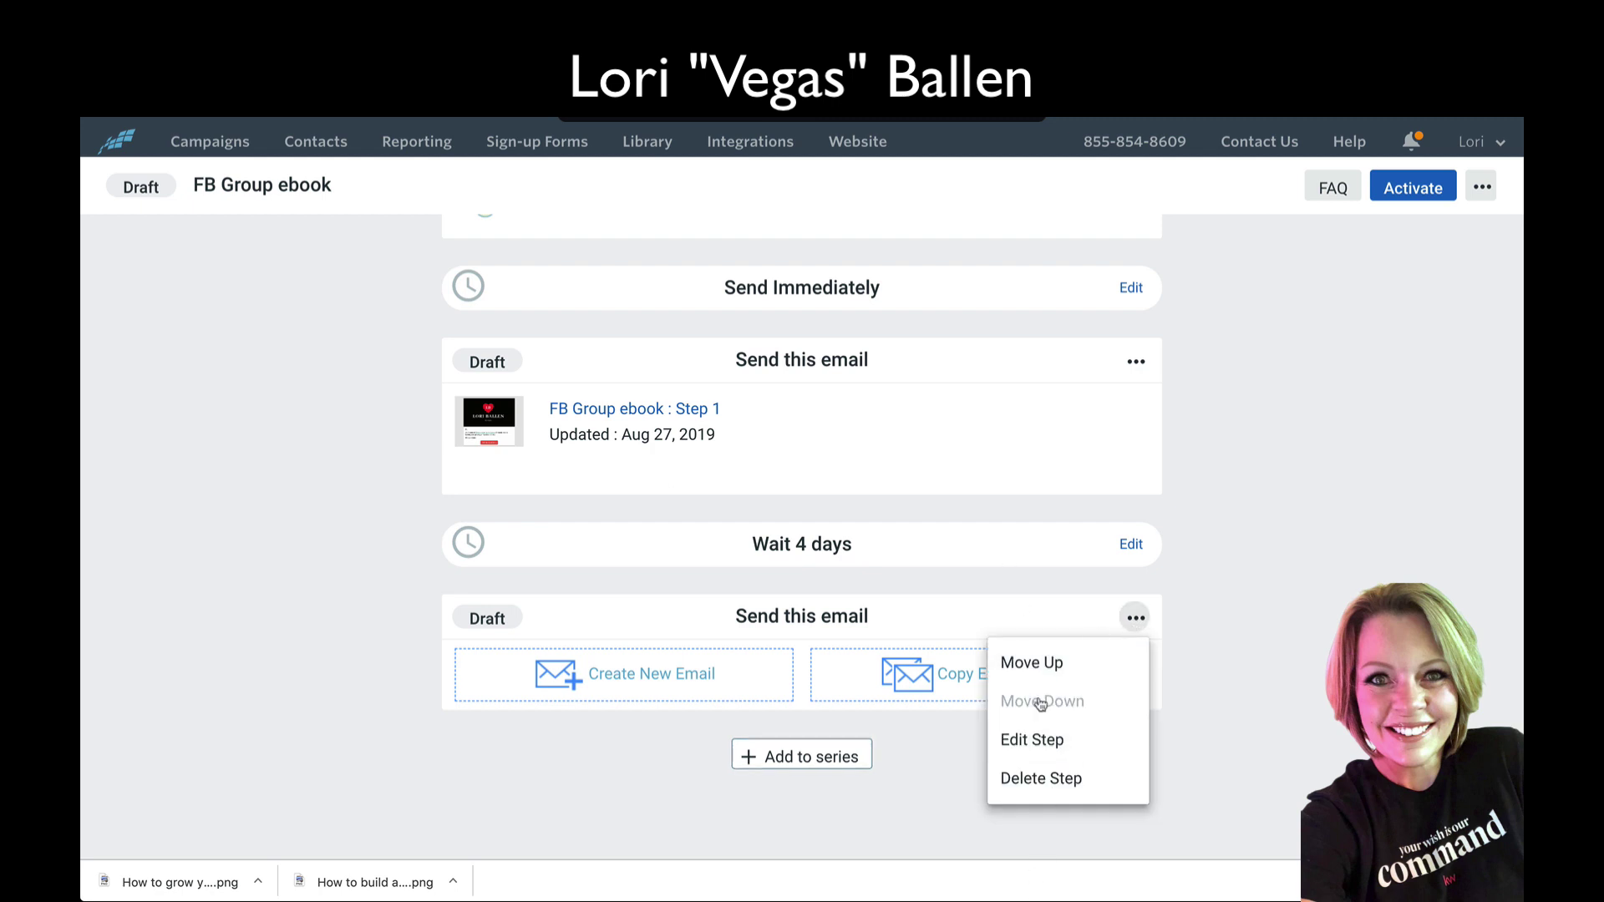
left_click(1276, 689)
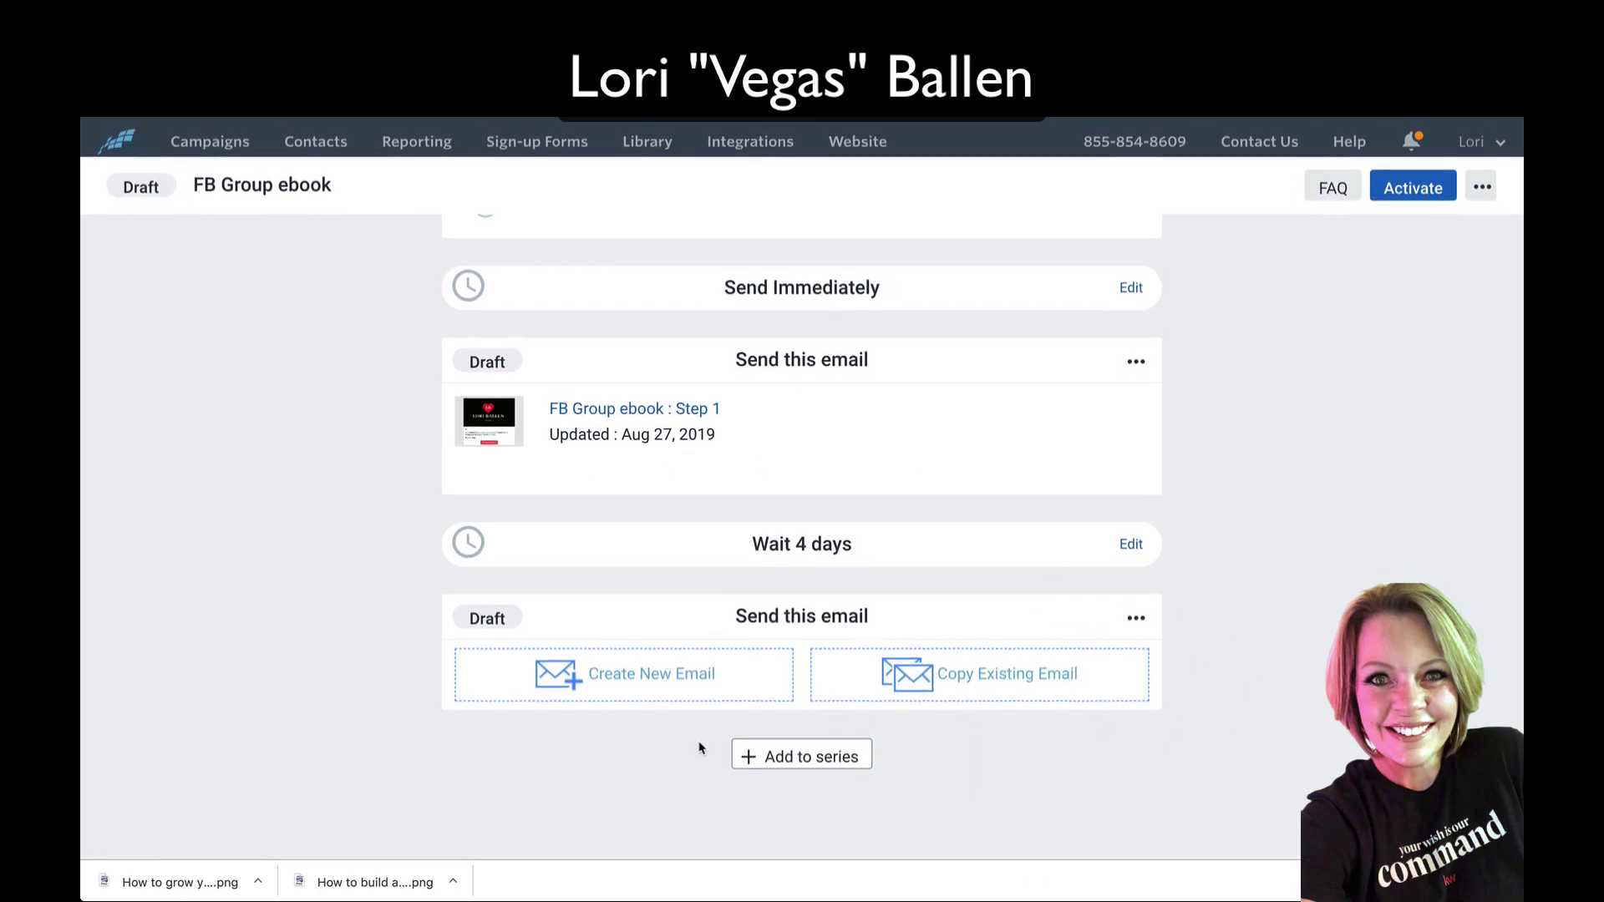
left_click(1131, 544)
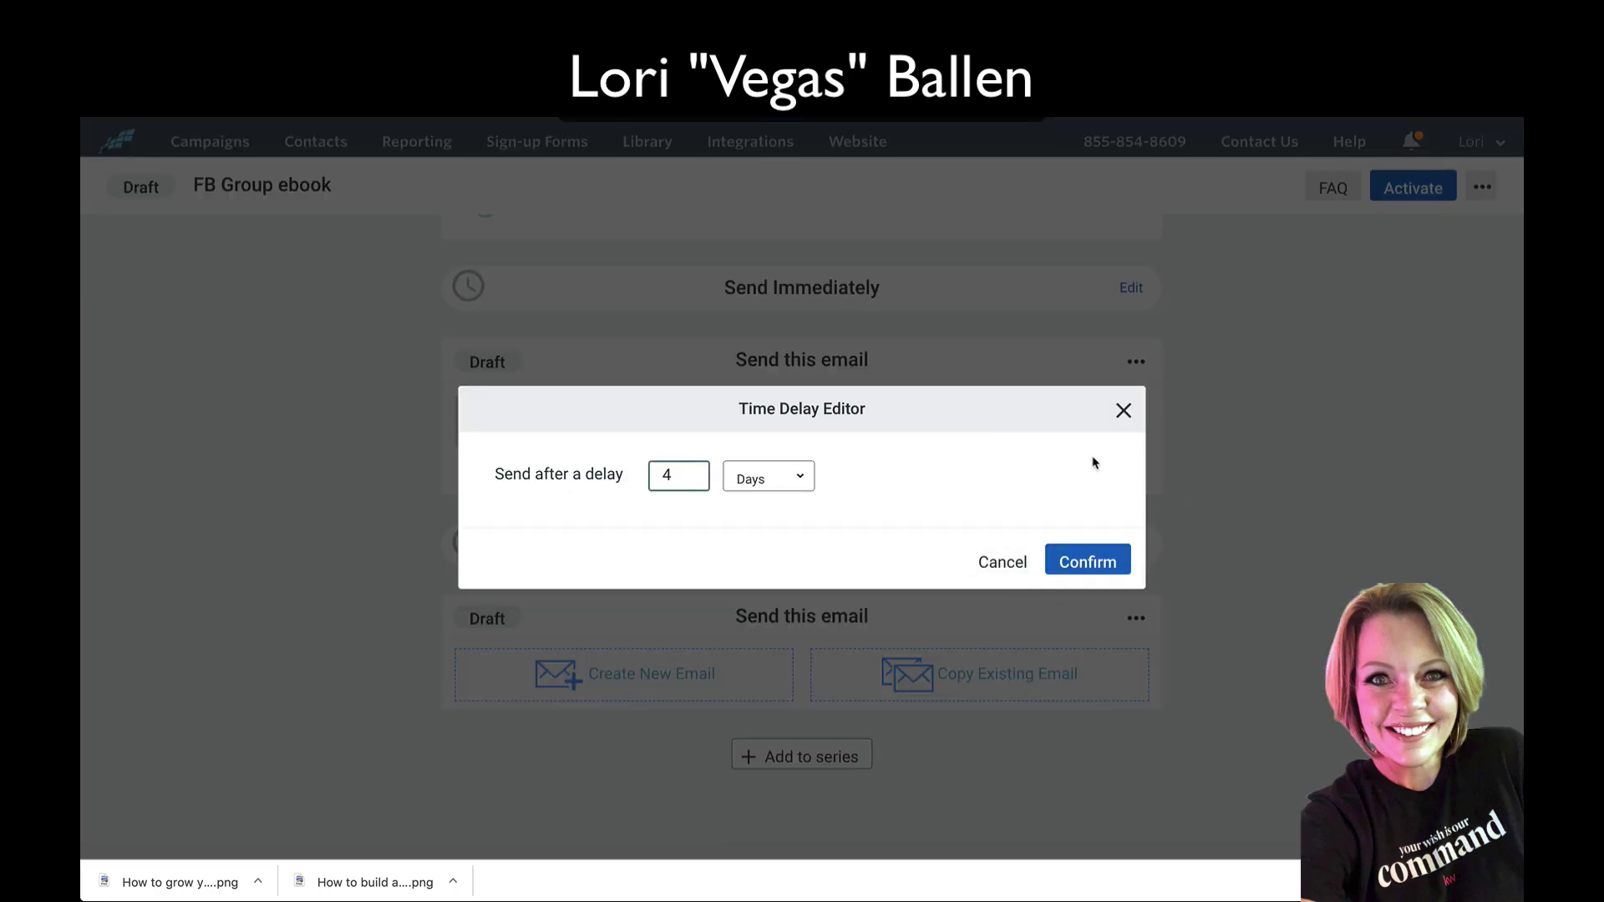
left_click(1122, 412)
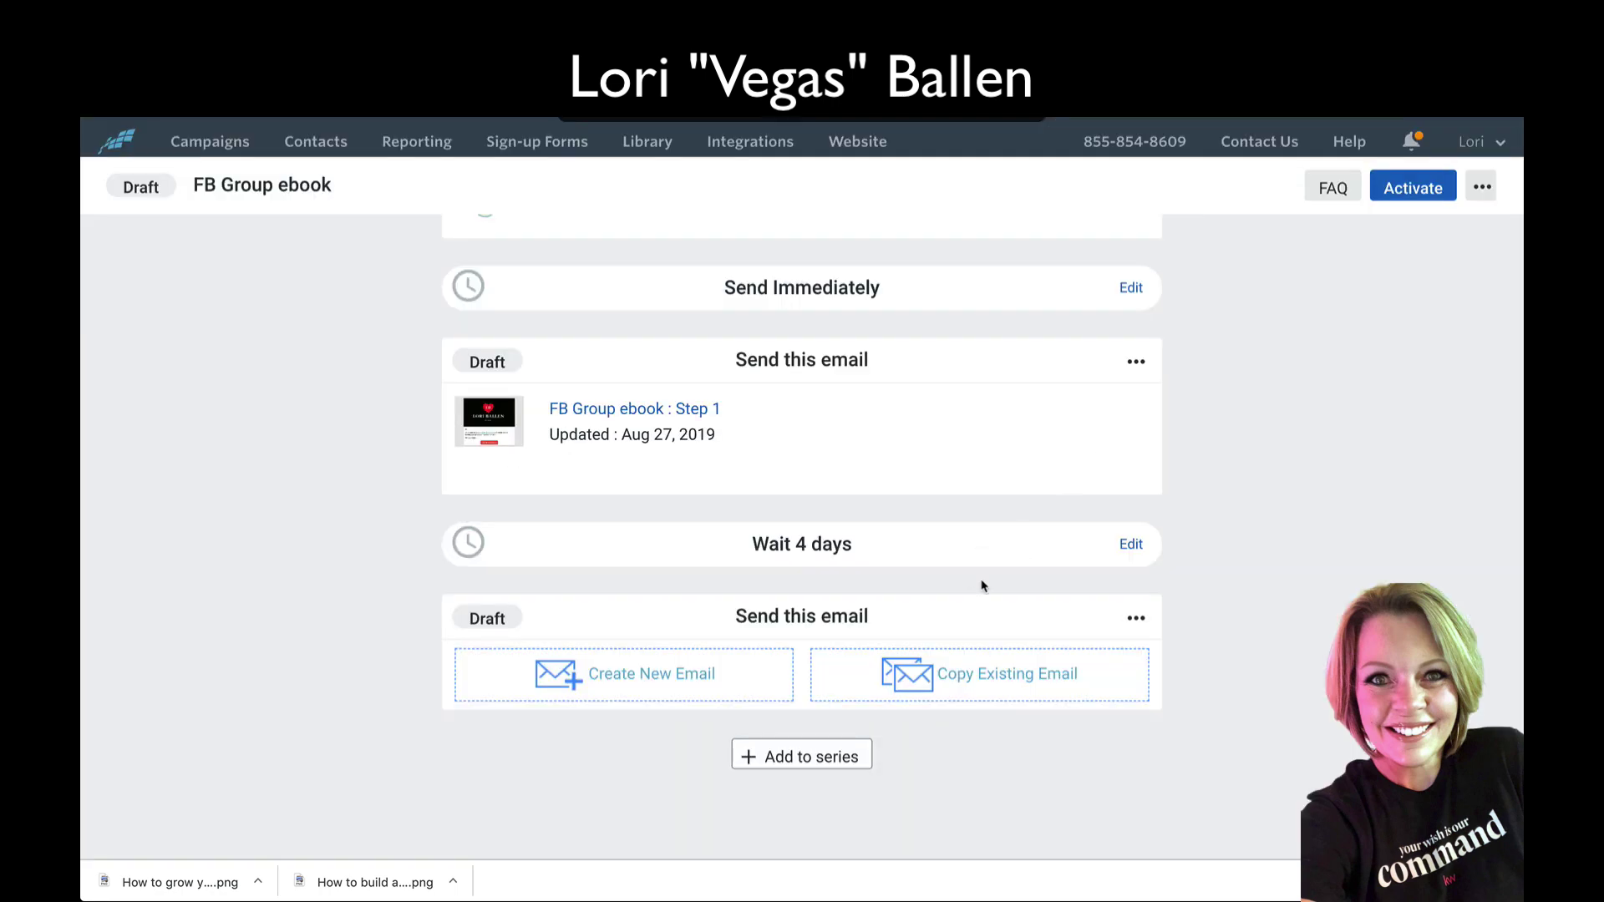
left_click(1140, 626)
left_click(1033, 777)
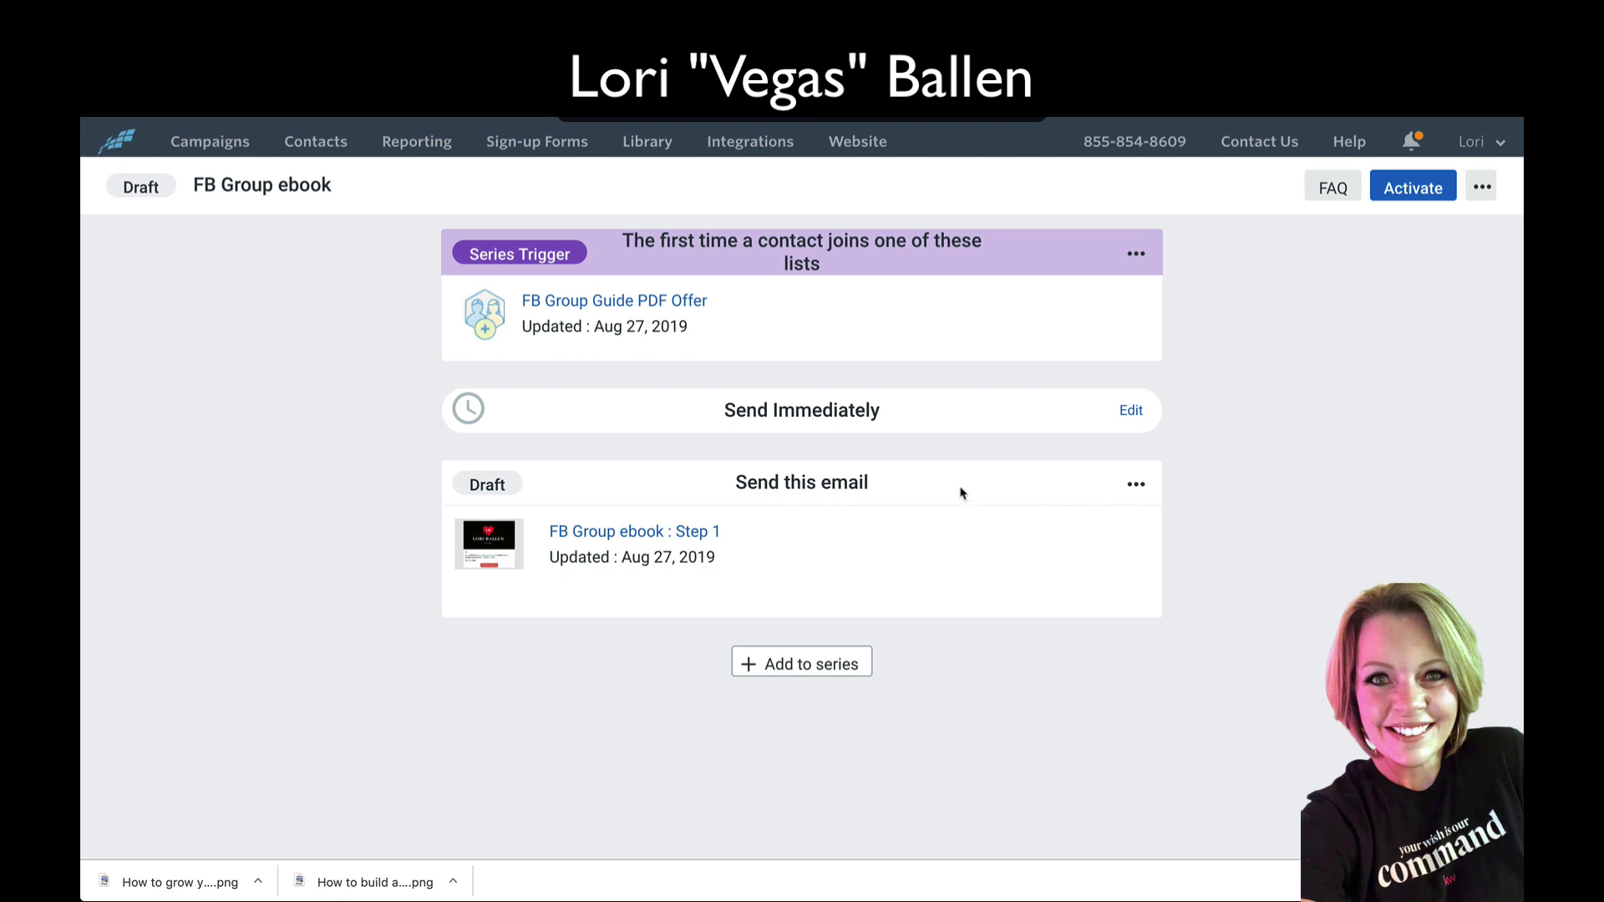
Step: Add a Step 2 email after a 4-day wait, copied from the Keto Recipe + webinar campaign
left_click(810, 668)
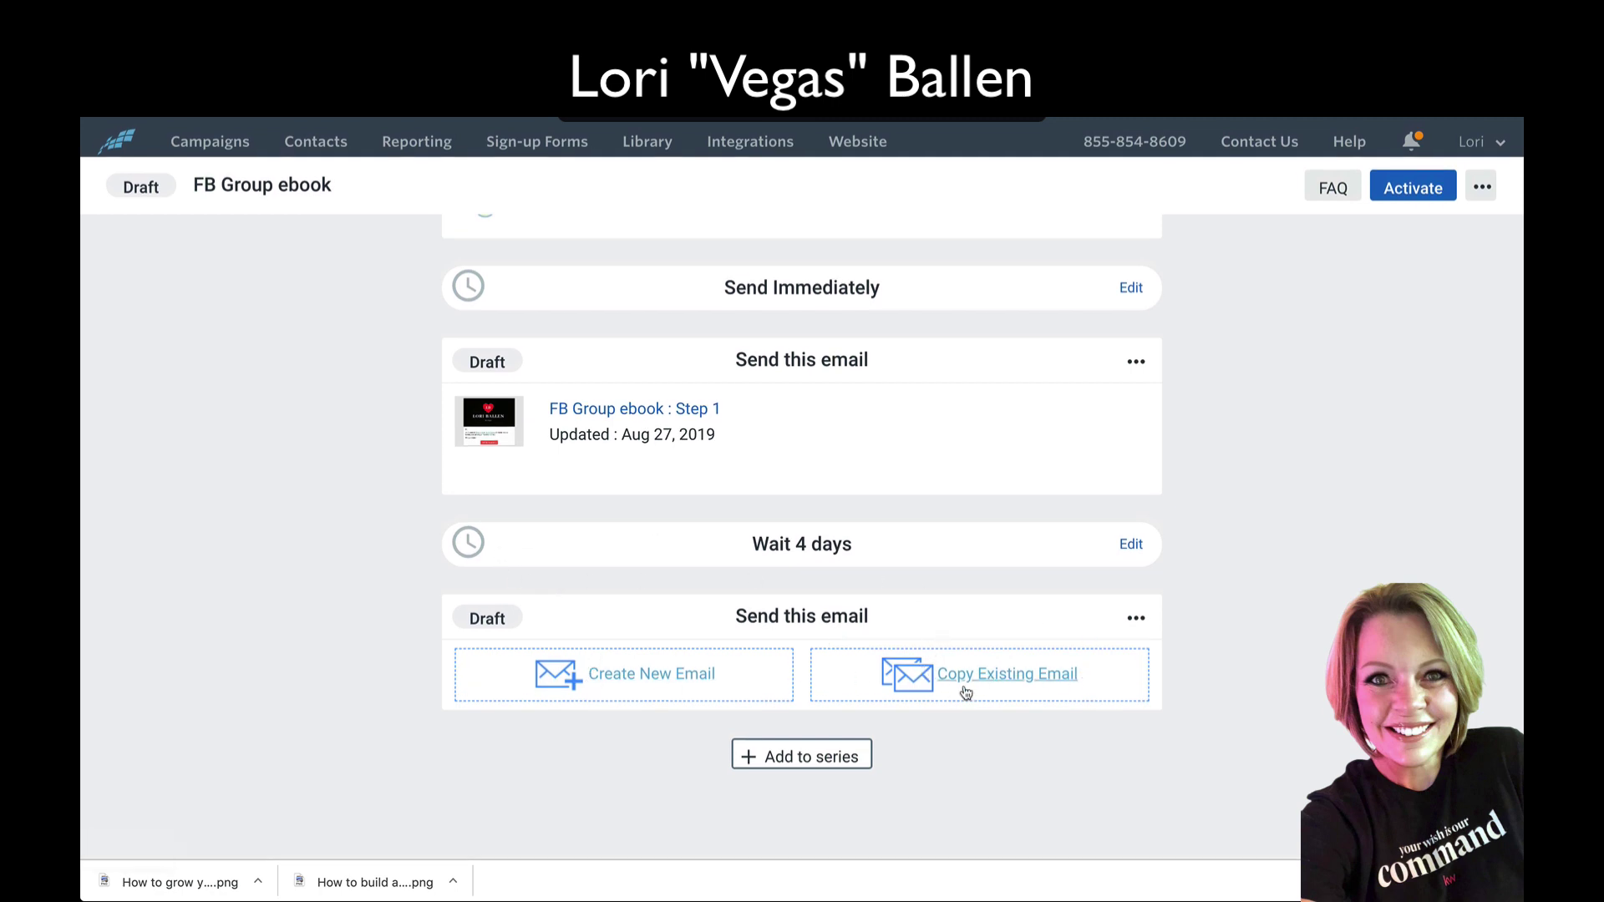
left_click(1007, 677)
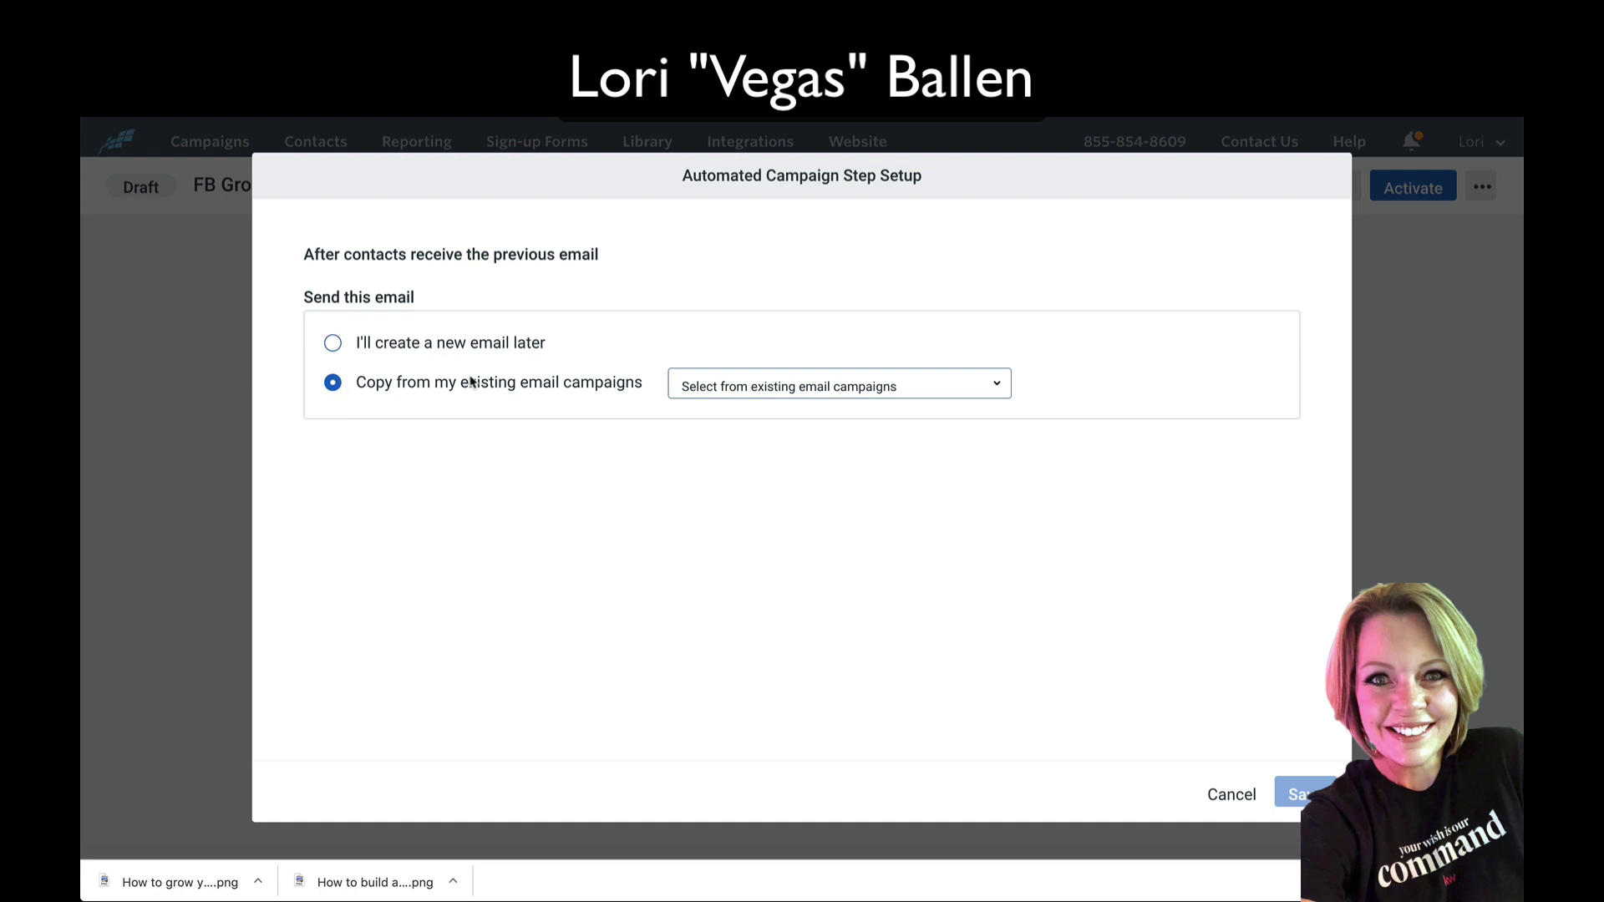
left_click(786, 389)
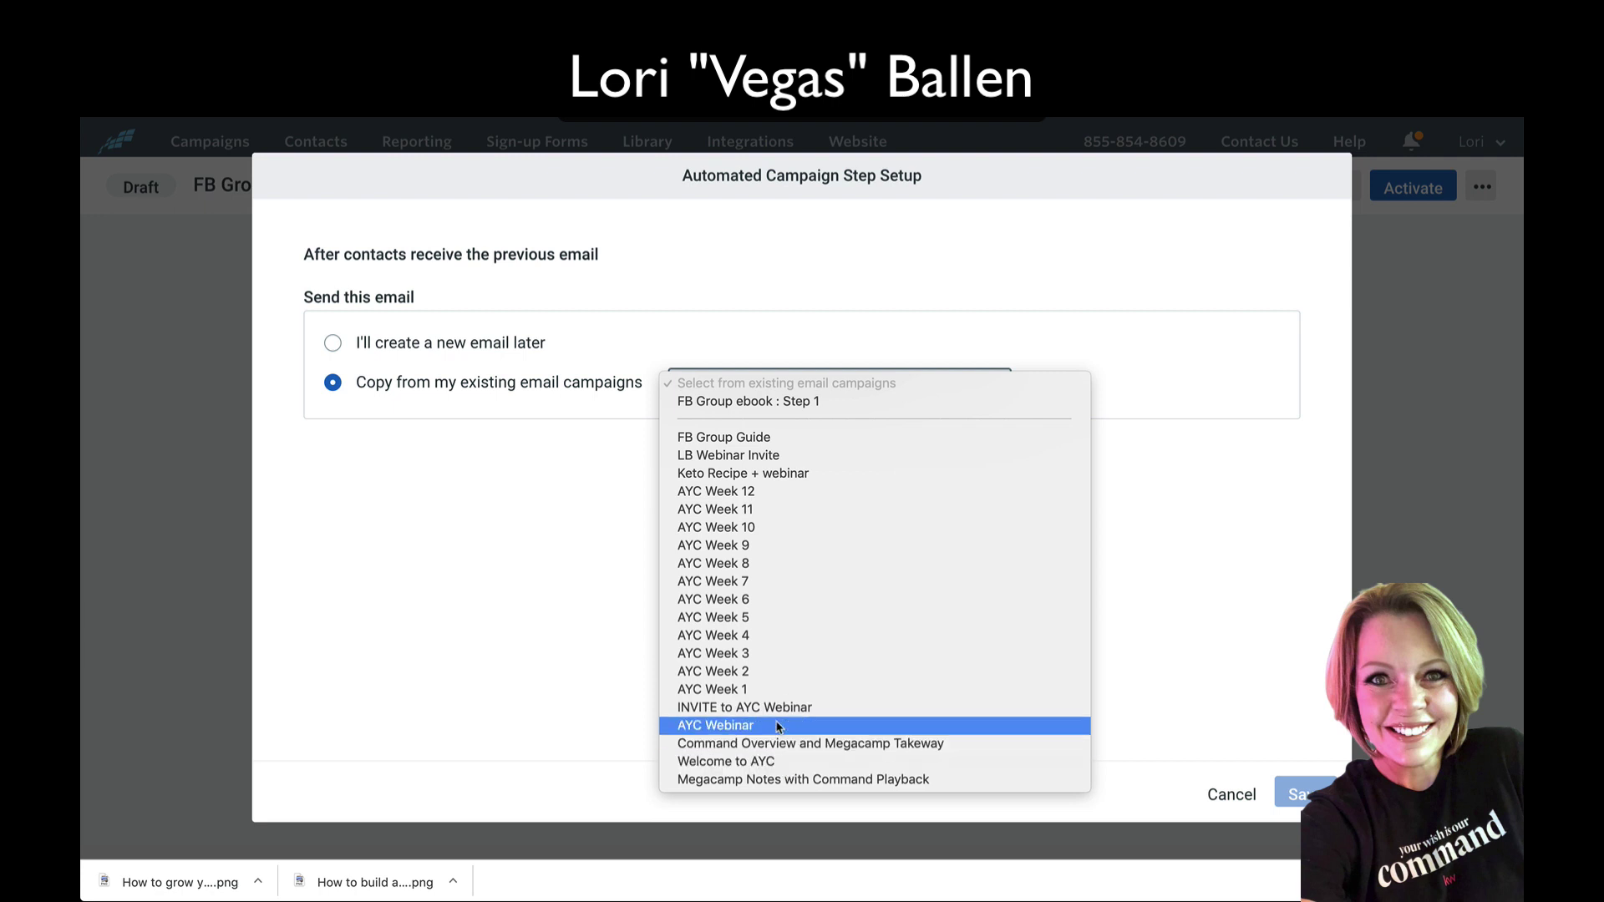
left_click(775, 474)
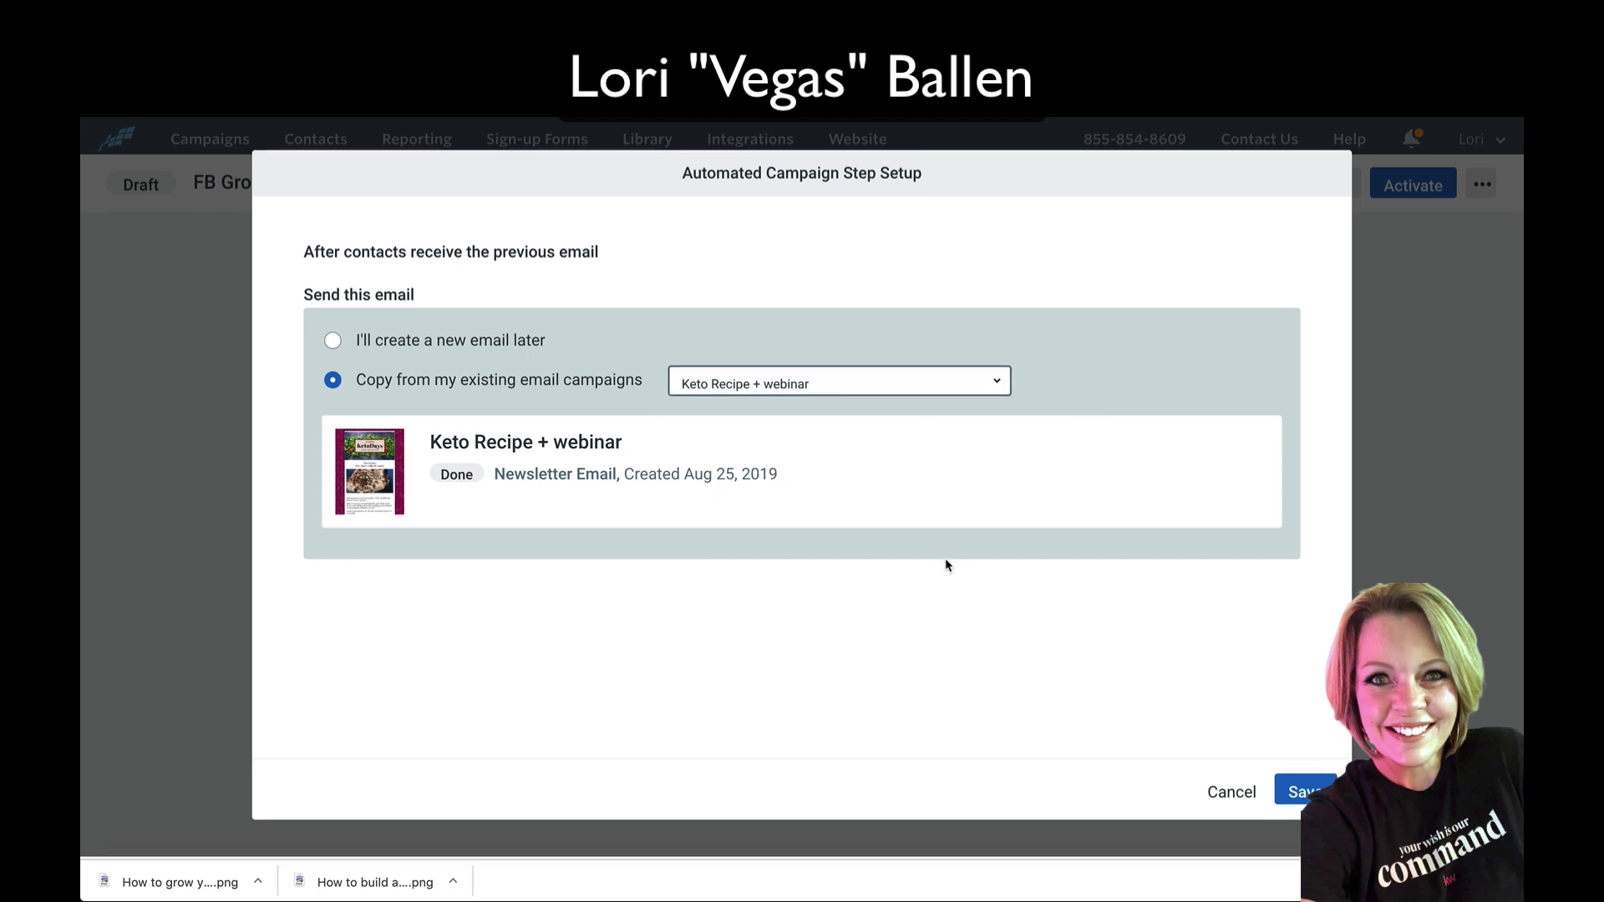
left_click(1291, 796)
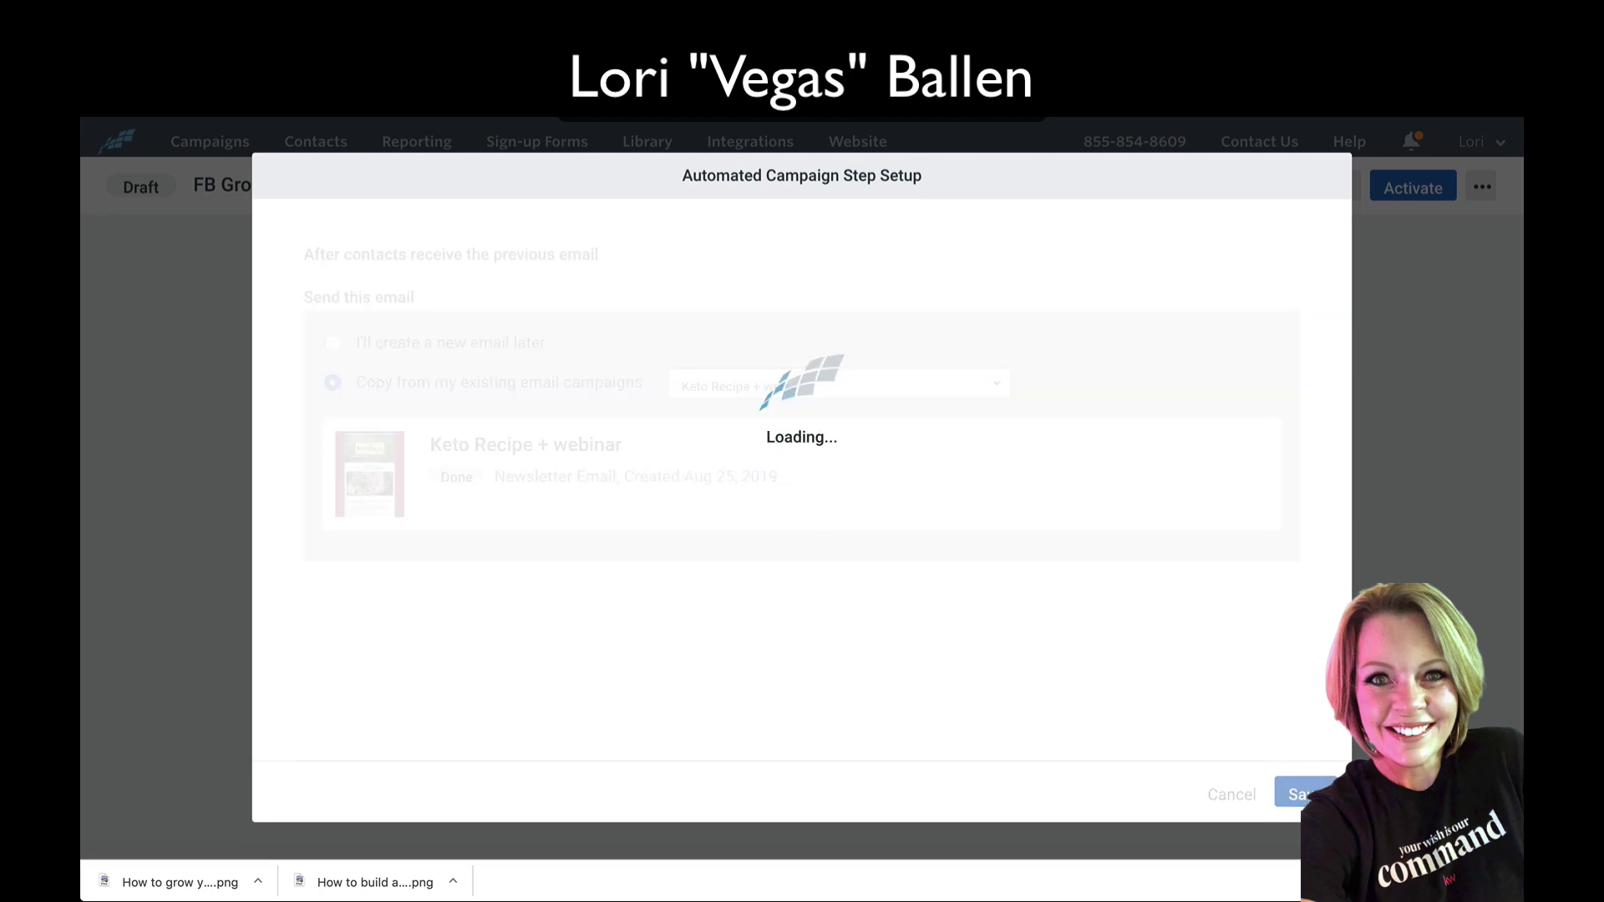
scroll(673, 568, "down", 2)
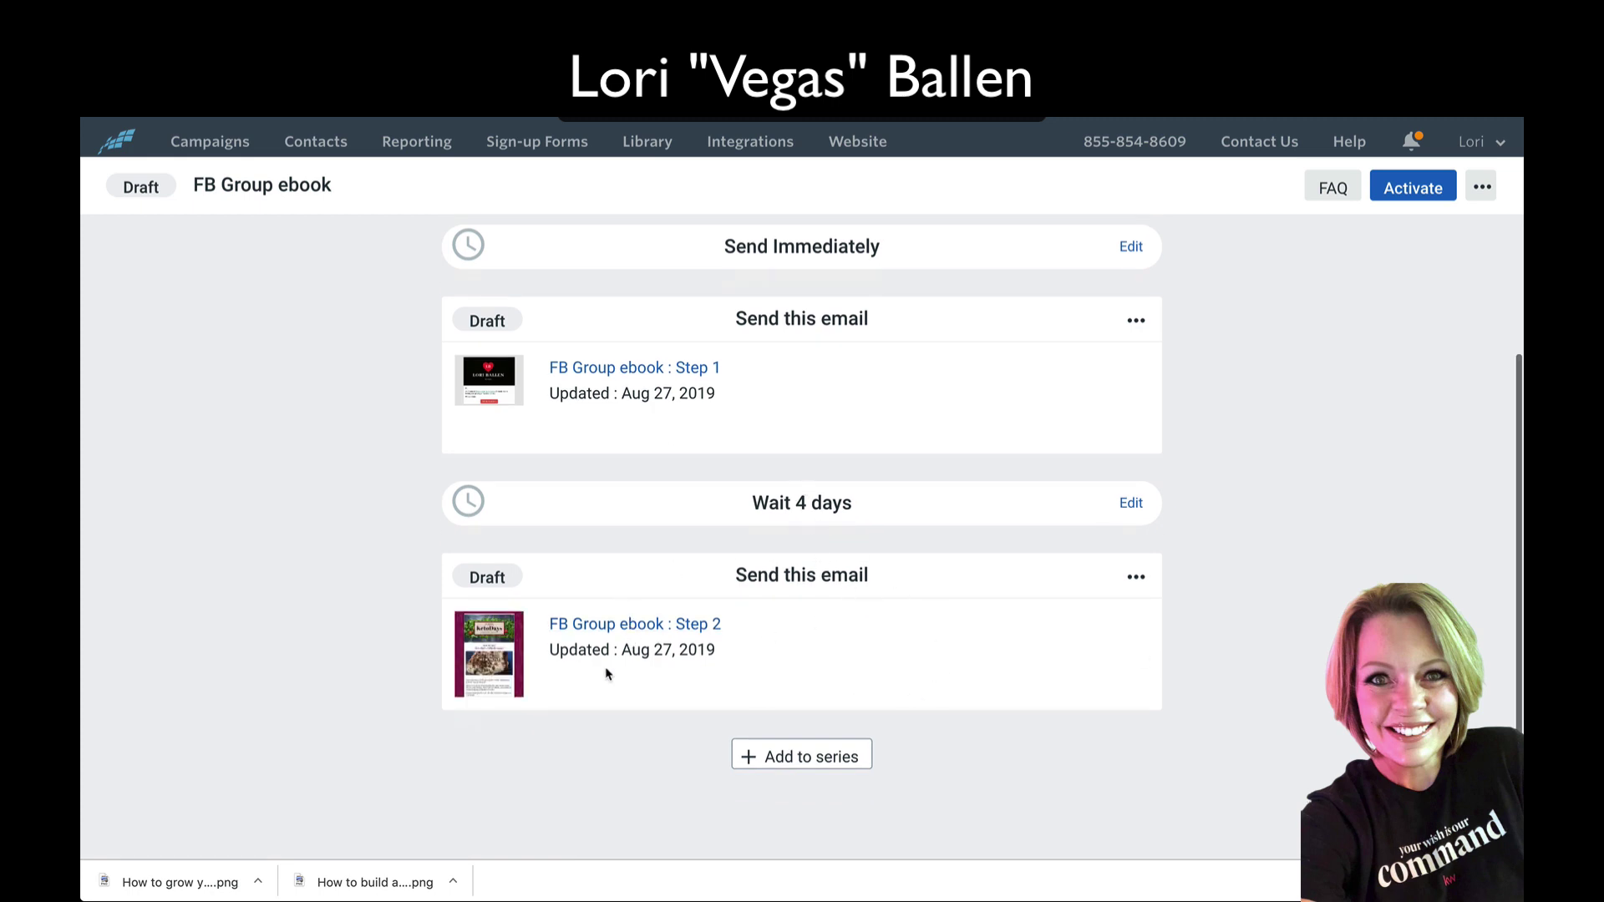
Step: Delete the Step 2 email and its wait, saving the email to My Campaigns
left_click(1135, 576)
left_click(1056, 539)
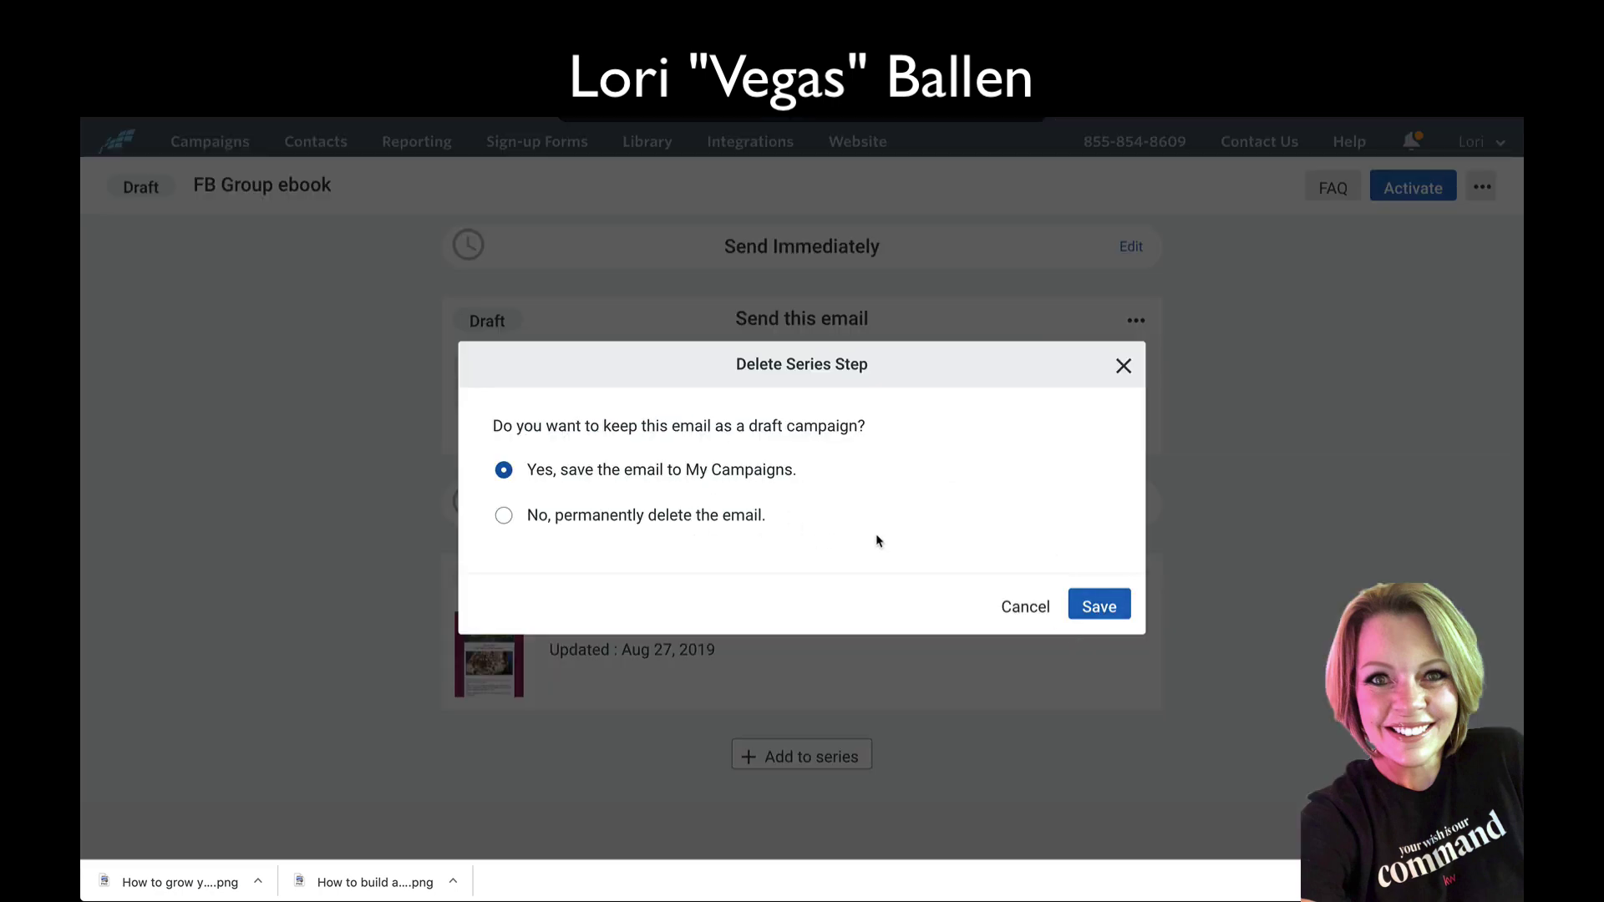
left_click(1099, 609)
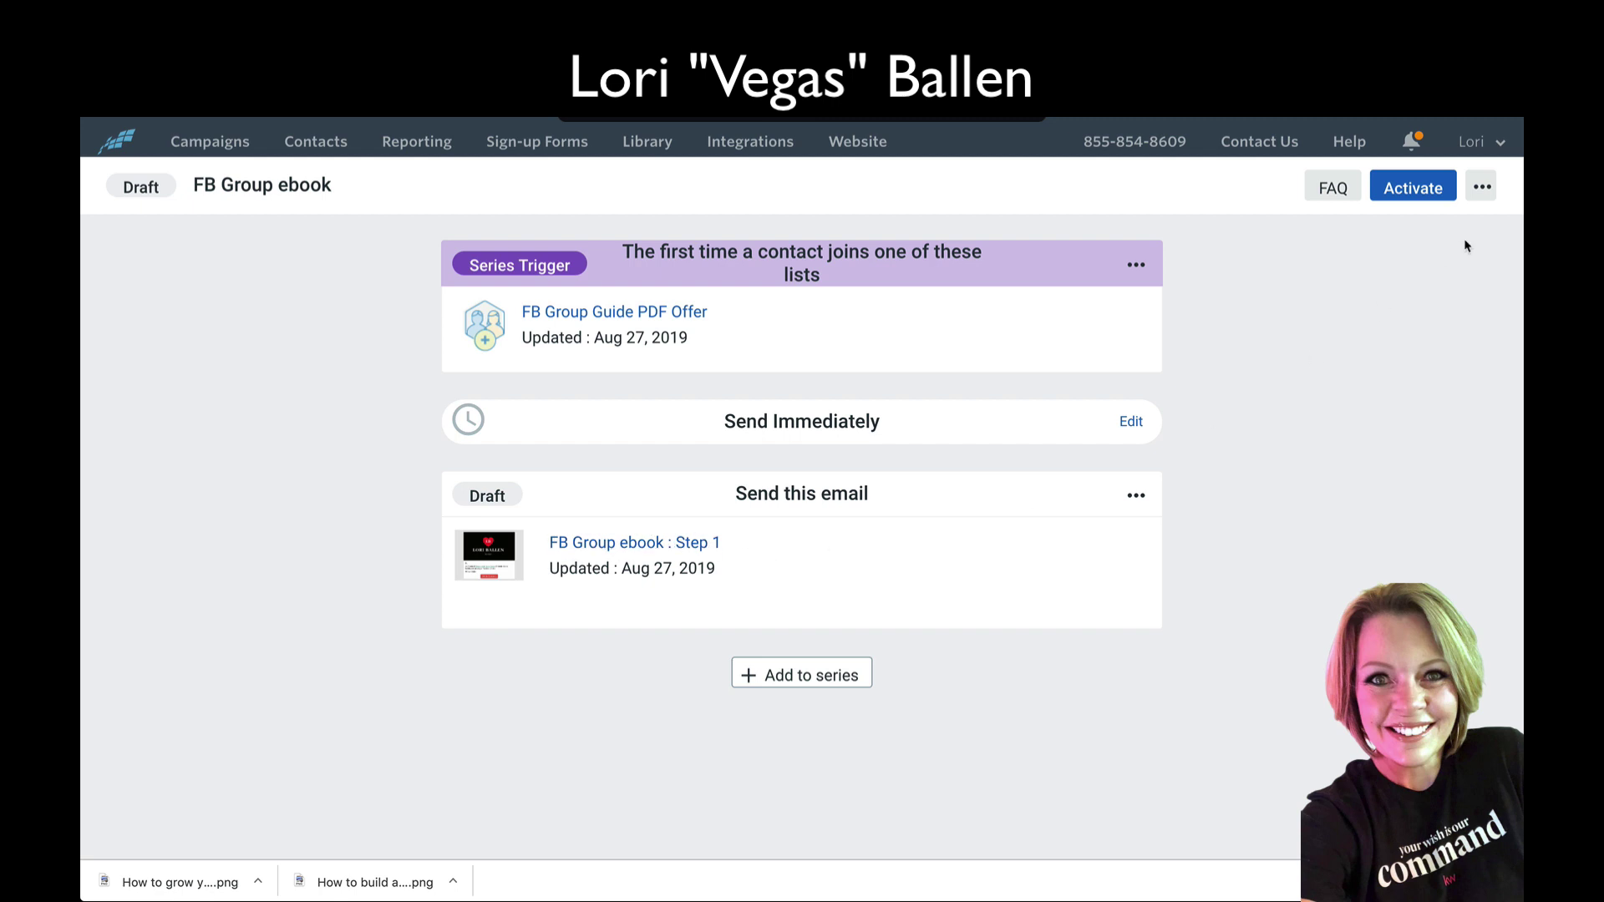
Step: Activate the FB Group ebook list-join series and confirm with Continue
left_click(1421, 194)
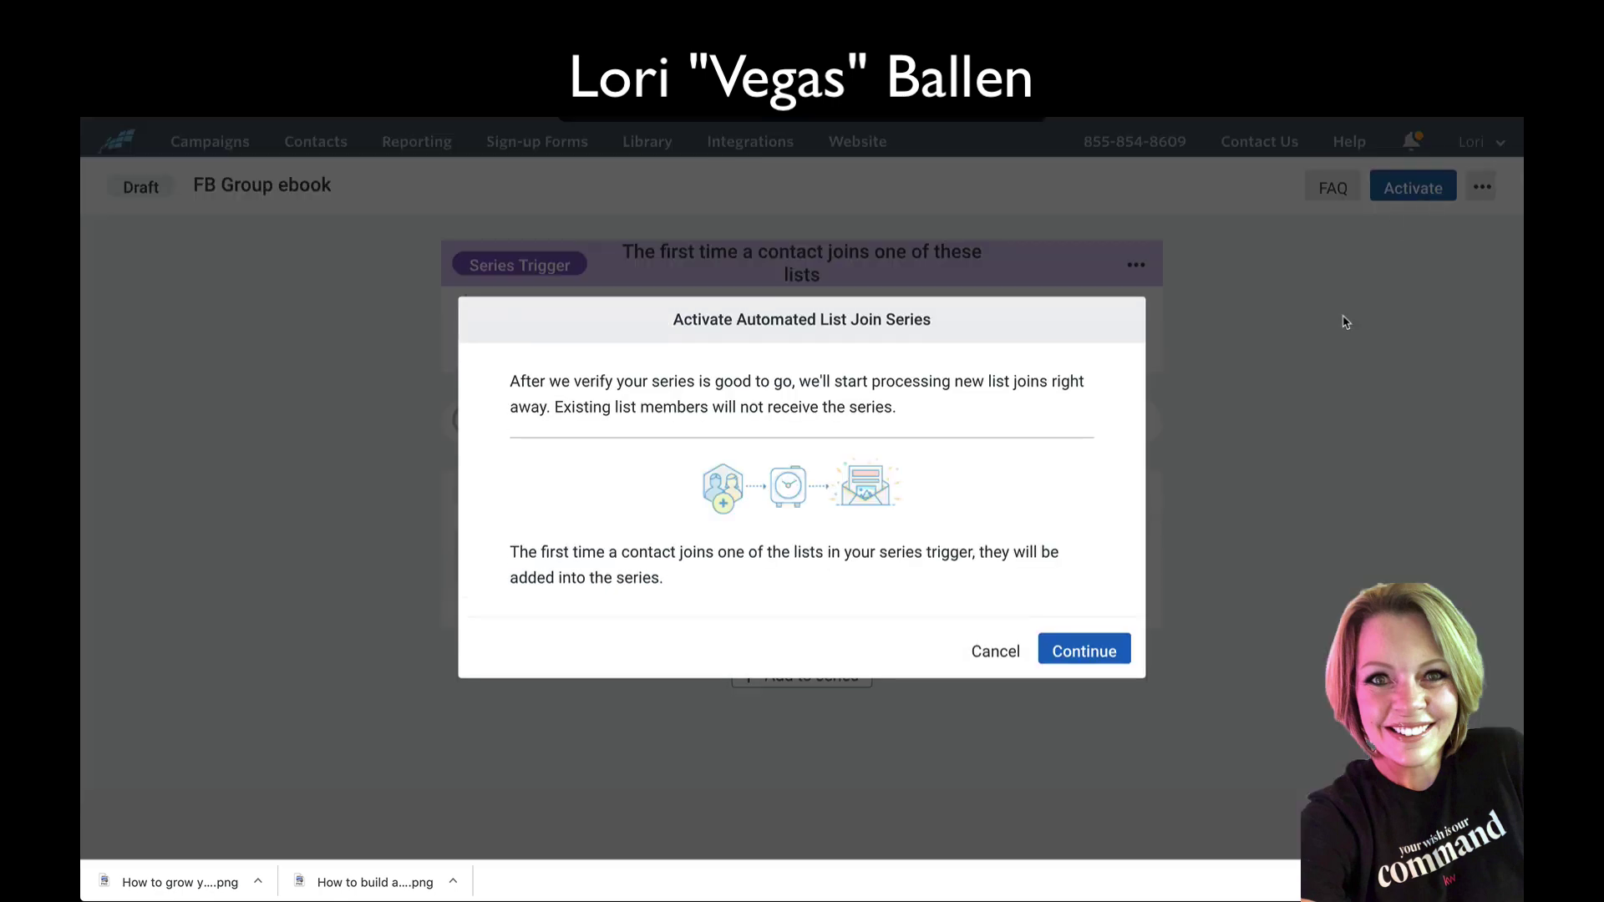
left_click(1078, 649)
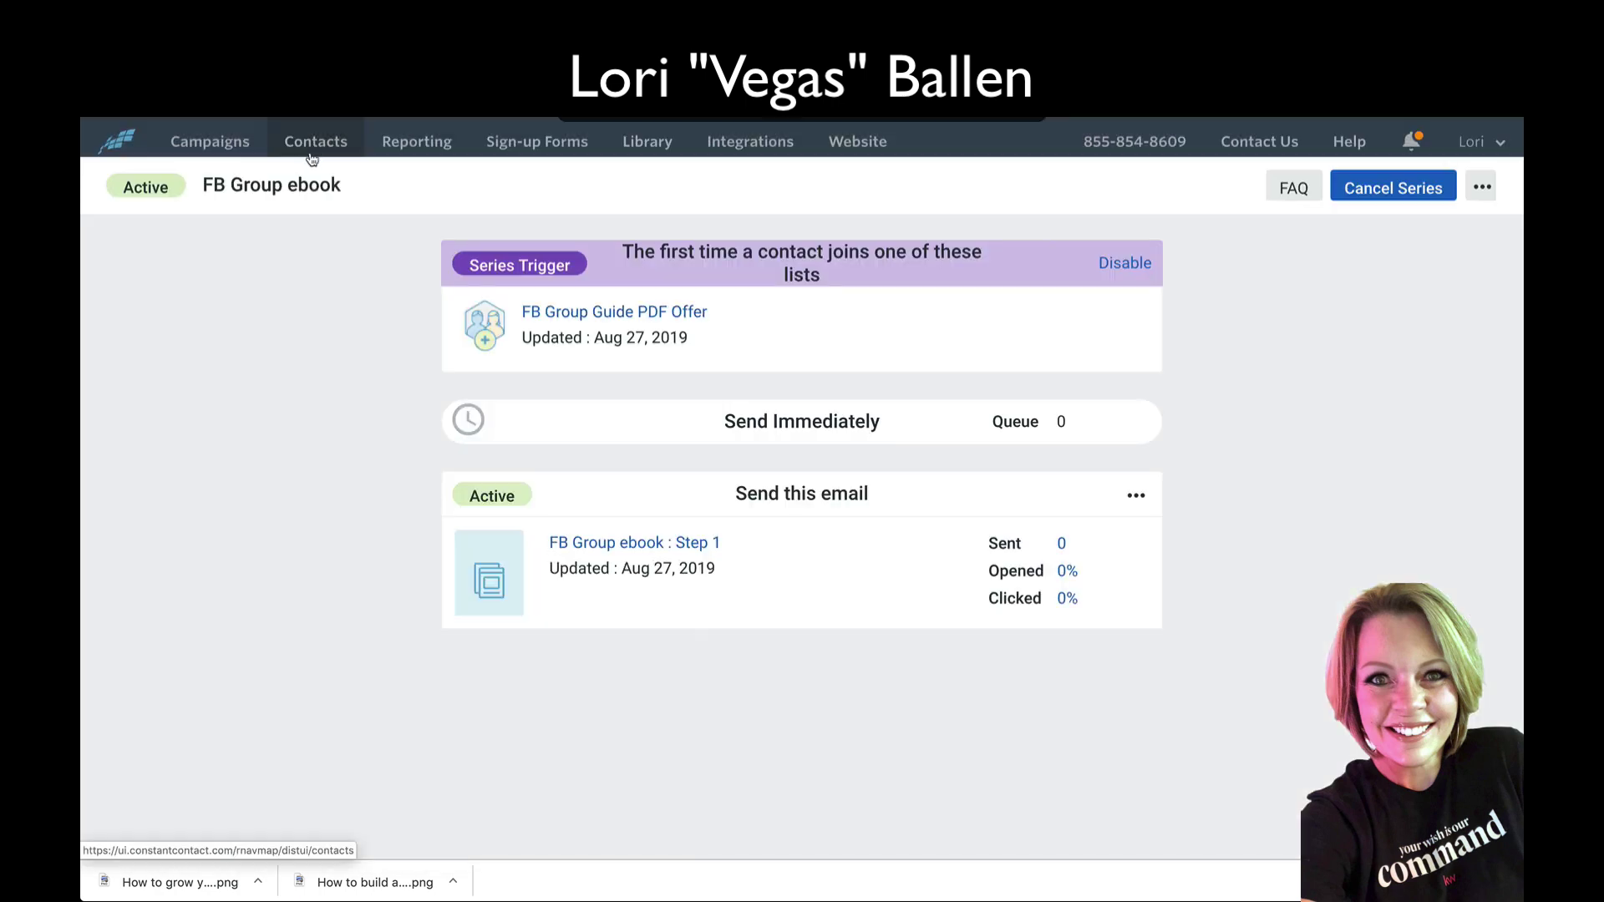
Step: Show all email lists under Contacts and find FB Group Guide PDF Offer with 0 contacts
left_click(303, 144)
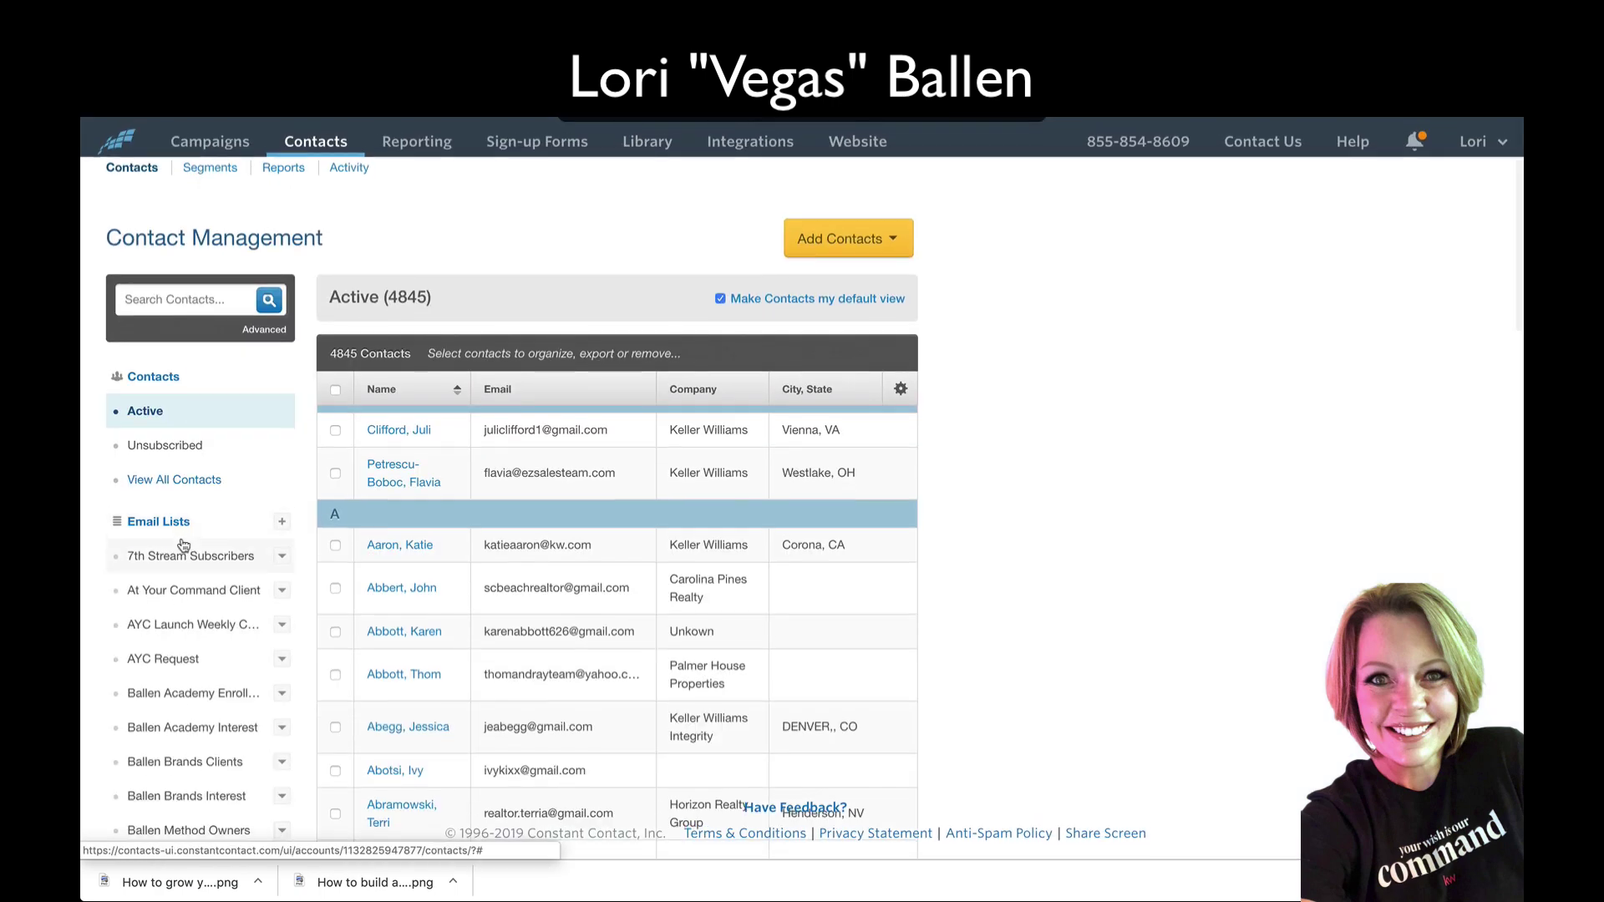
scroll(183, 545, "down", 3)
scroll(184, 545, "down", 3)
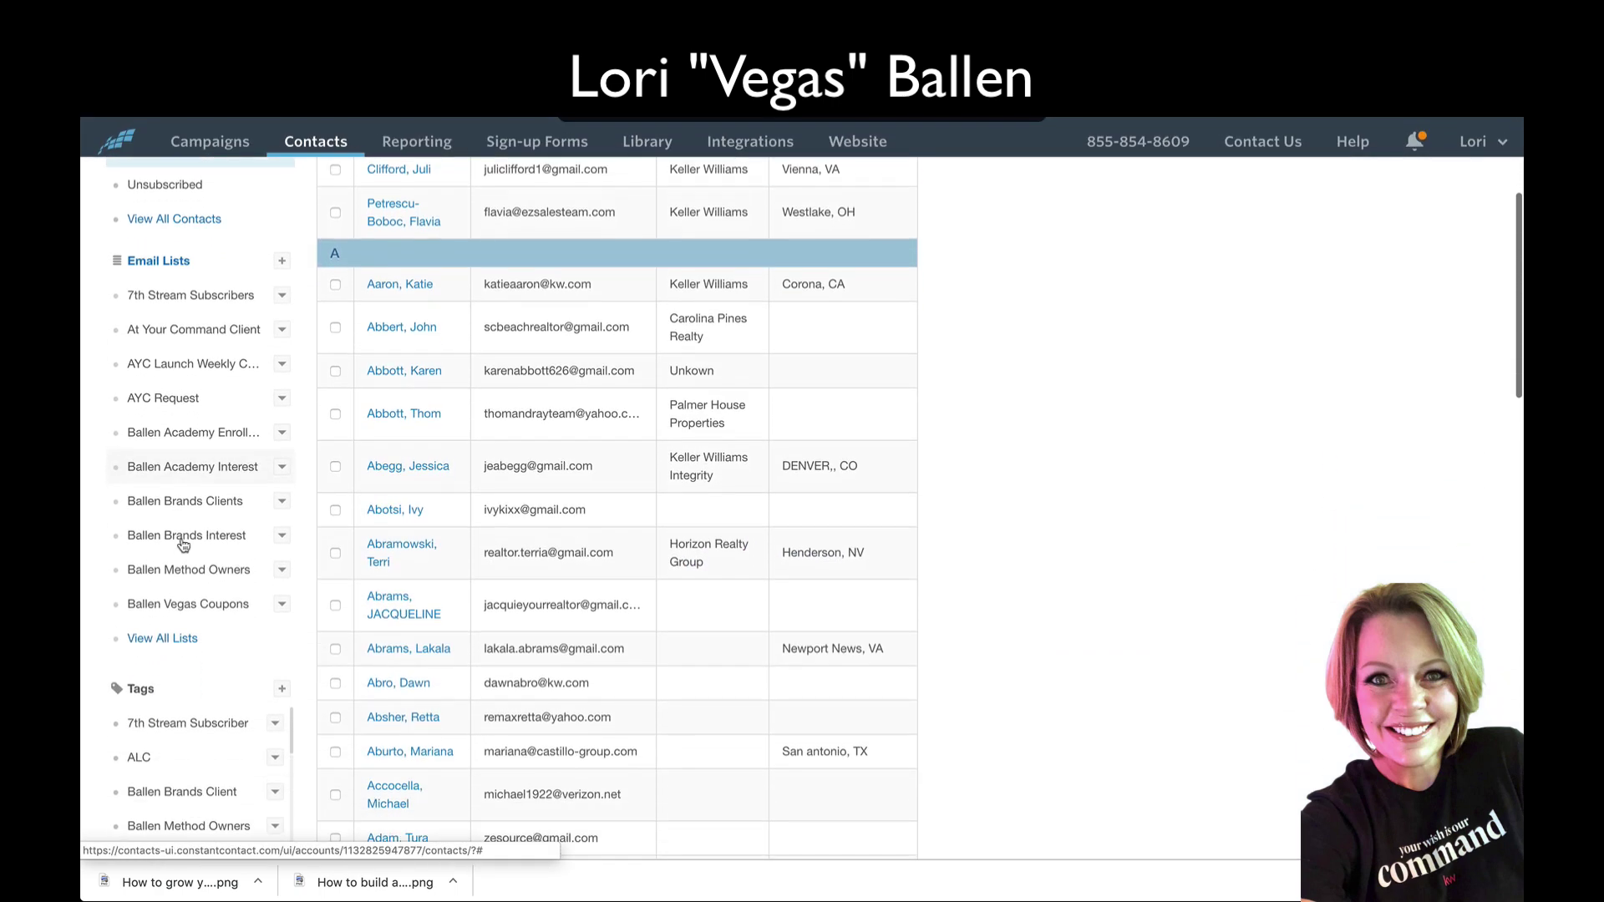
left_click(183, 524)
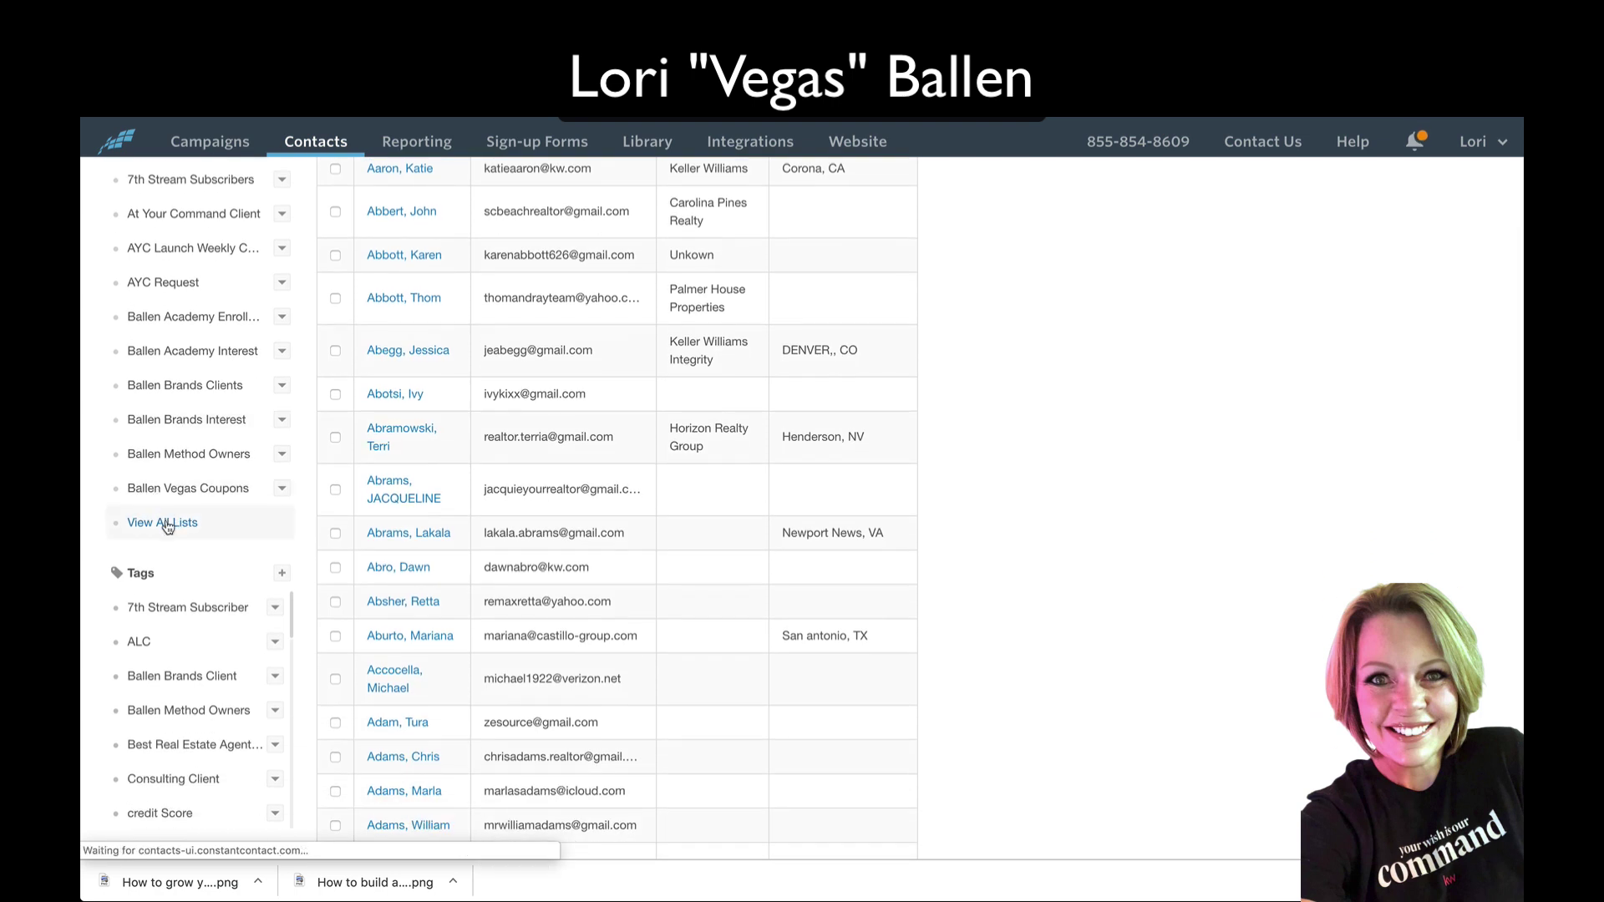
scroll(769, 440, "down", 9)
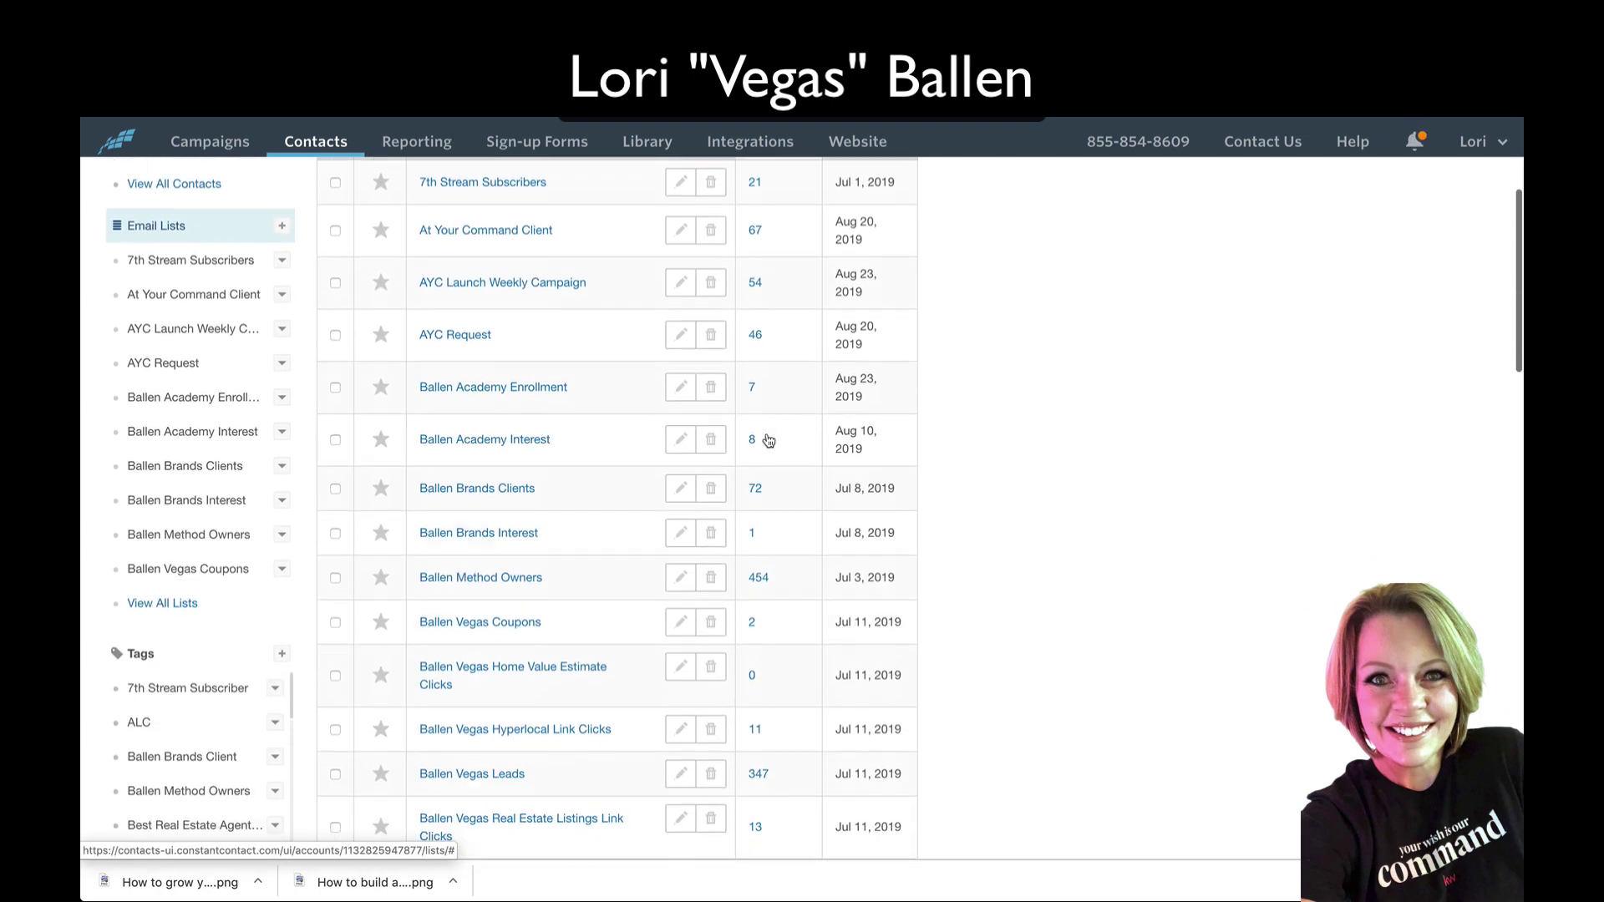
scroll(768, 440, "down", 7)
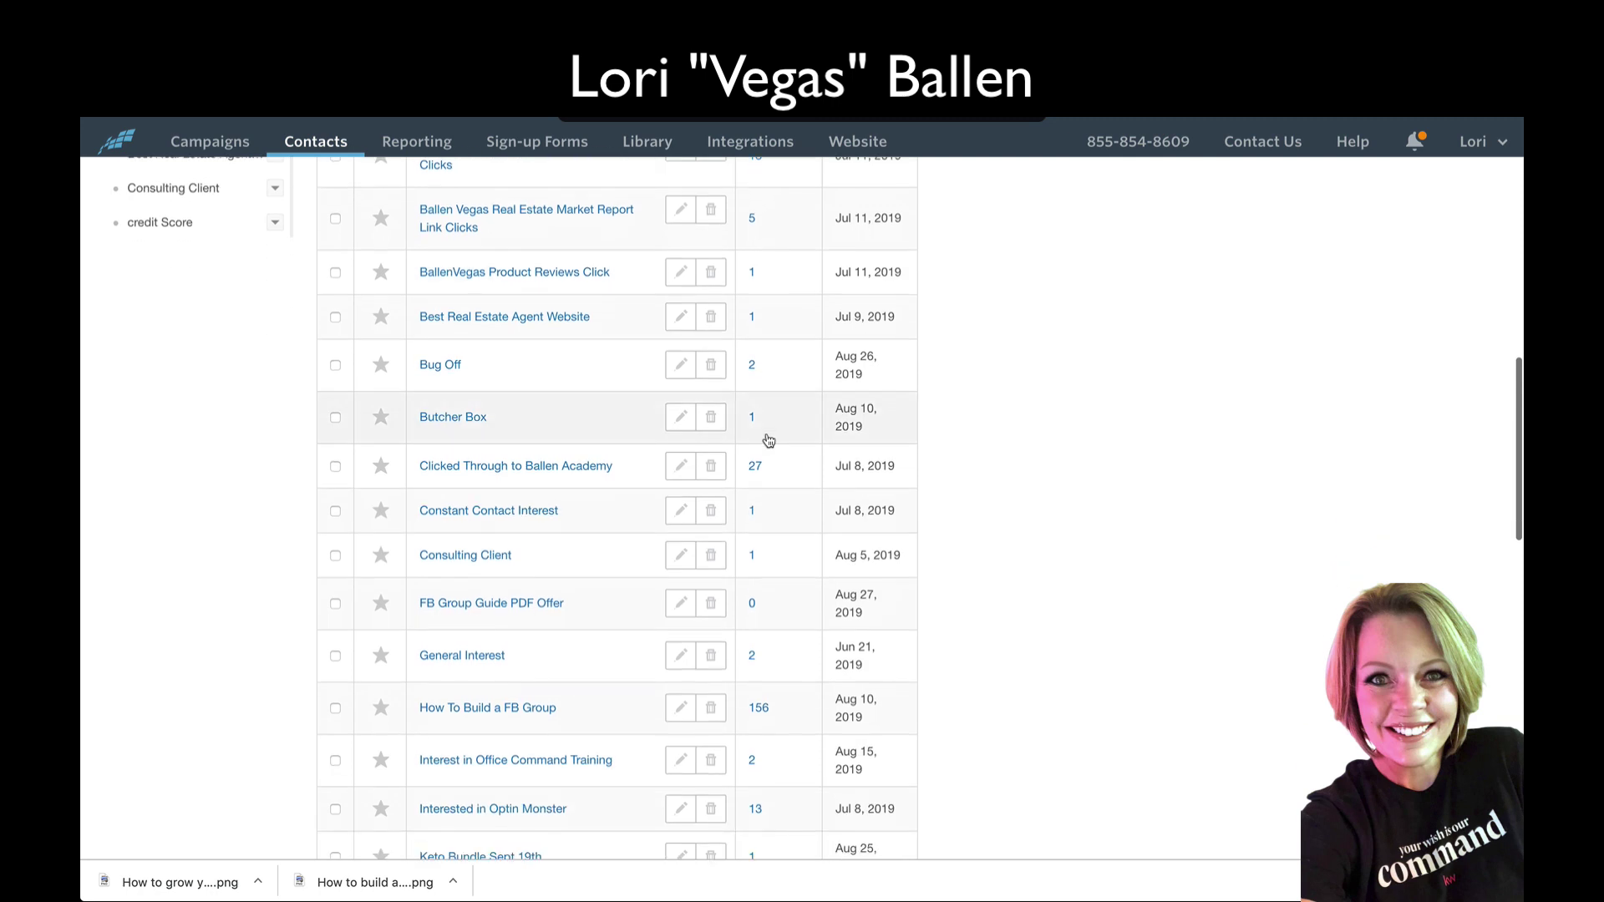
scroll(768, 440, "down", 1)
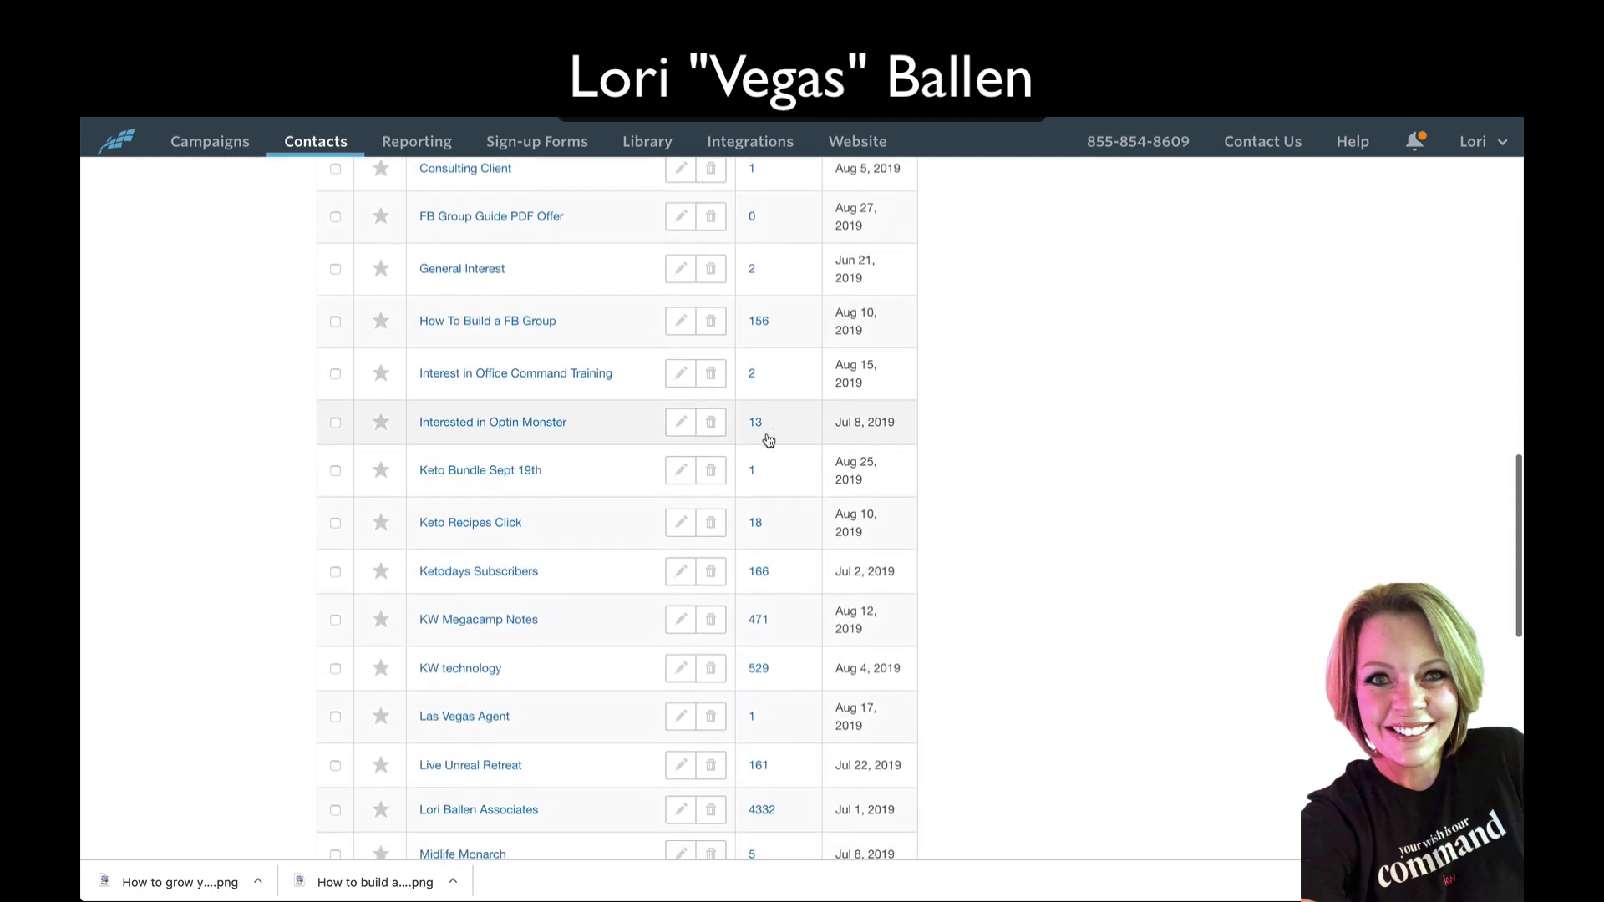
scroll(768, 440, "up", 1)
scroll(769, 441, "up", 1)
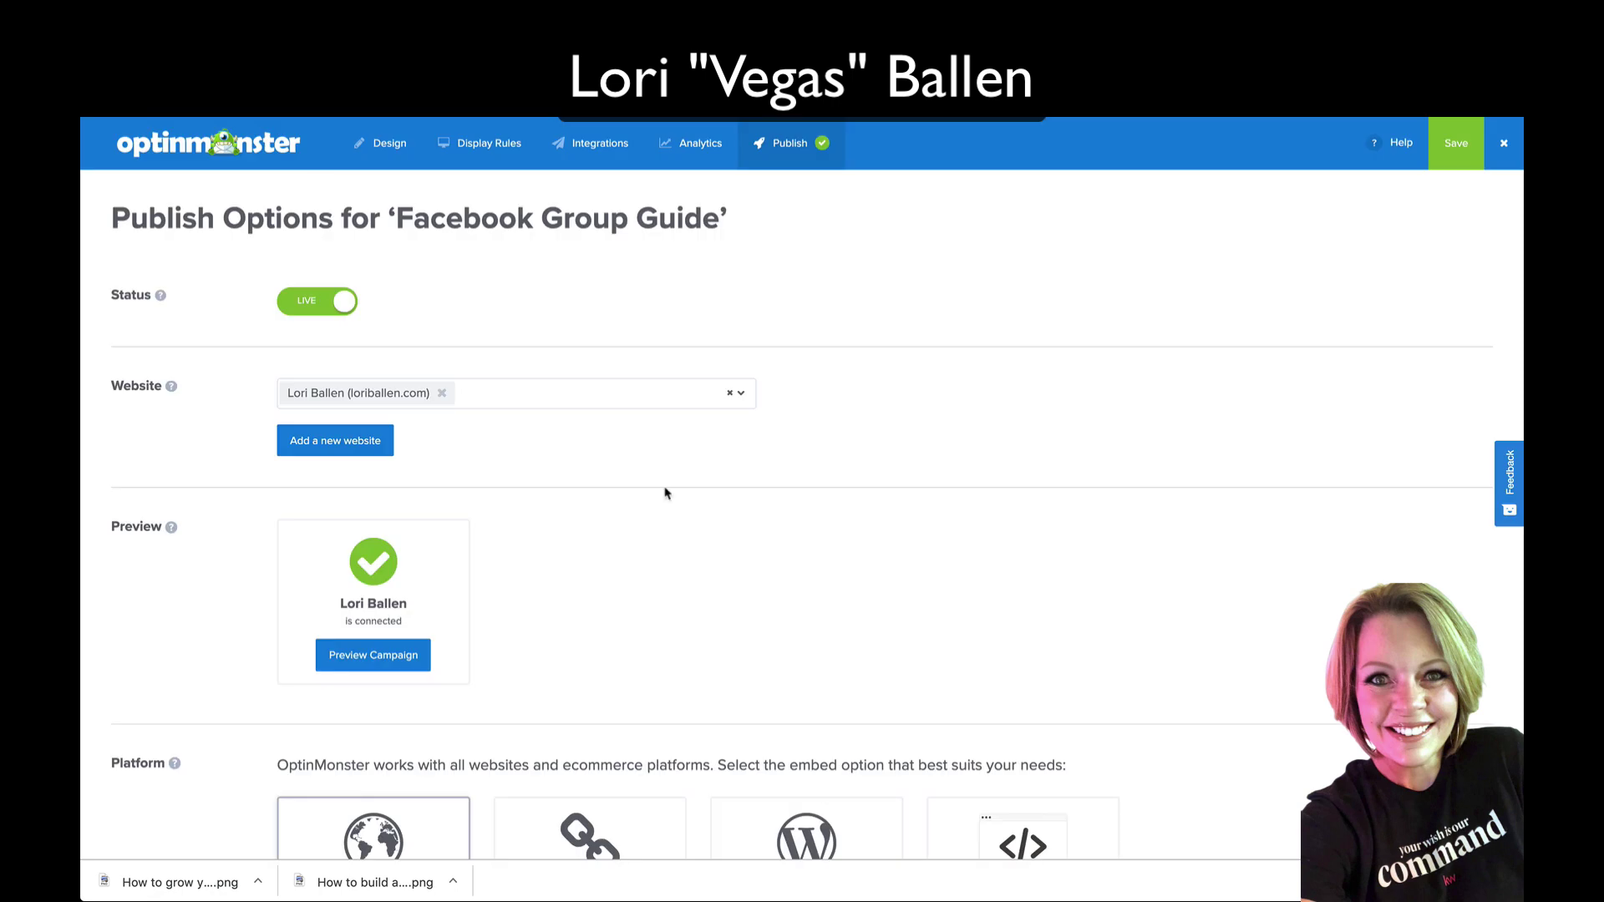
Step: Review the campaign's display rules summary, checking back against the publish options
scroll(664, 493, "down", 4)
scroll(665, 493, "up", 4)
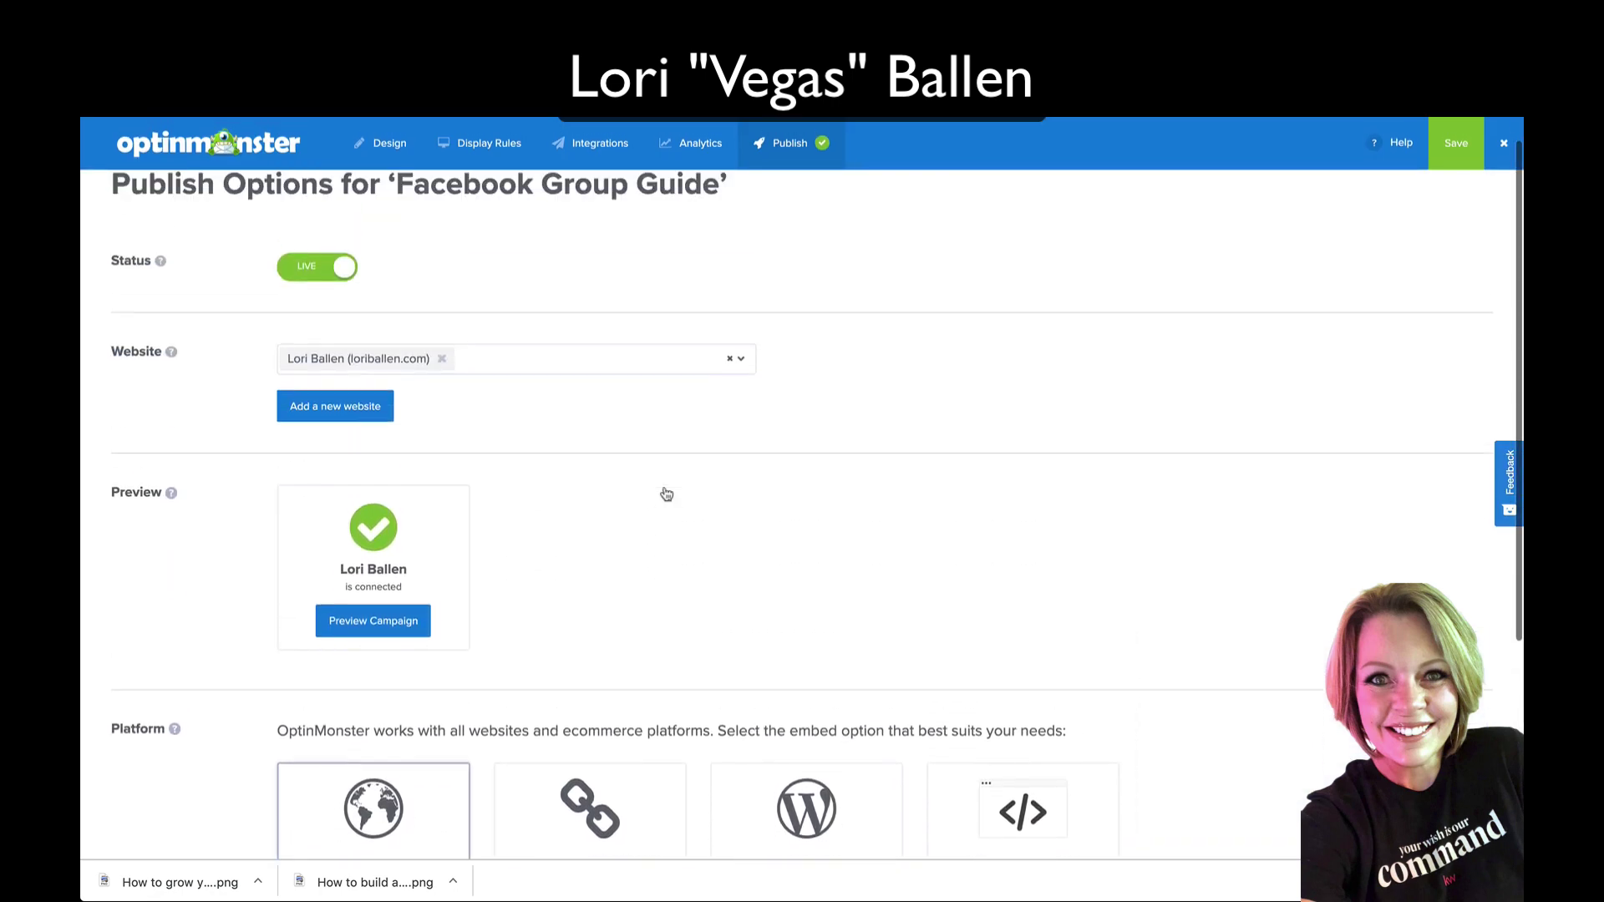
left_click(497, 157)
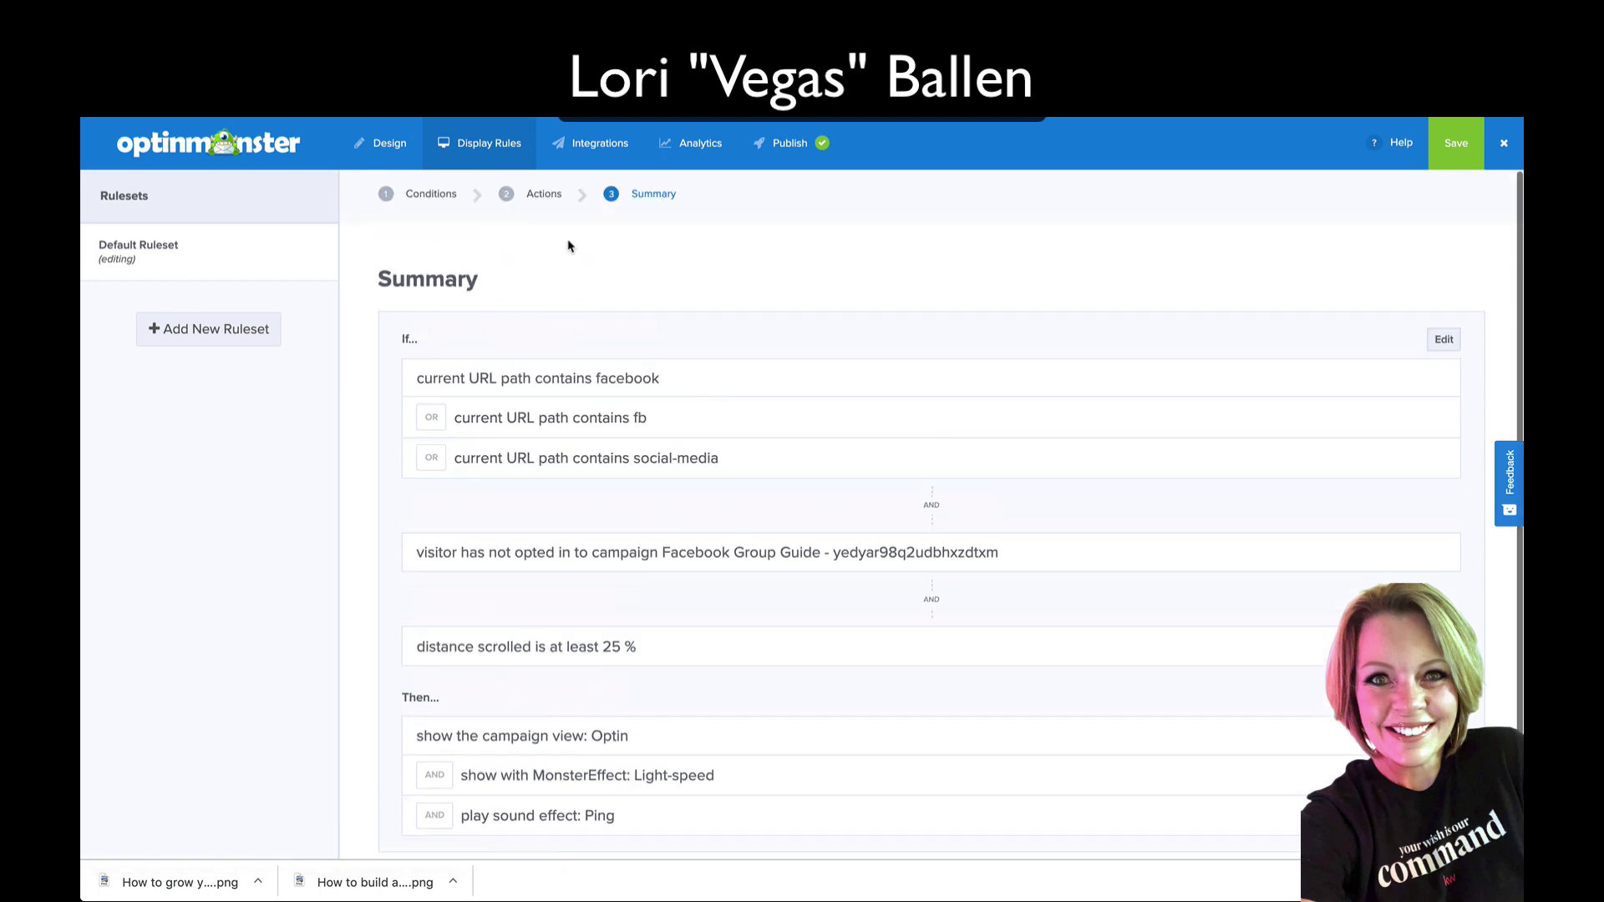
left_click(775, 160)
scroll(591, 483, "down", 5)
scroll(589, 487, "up", 5)
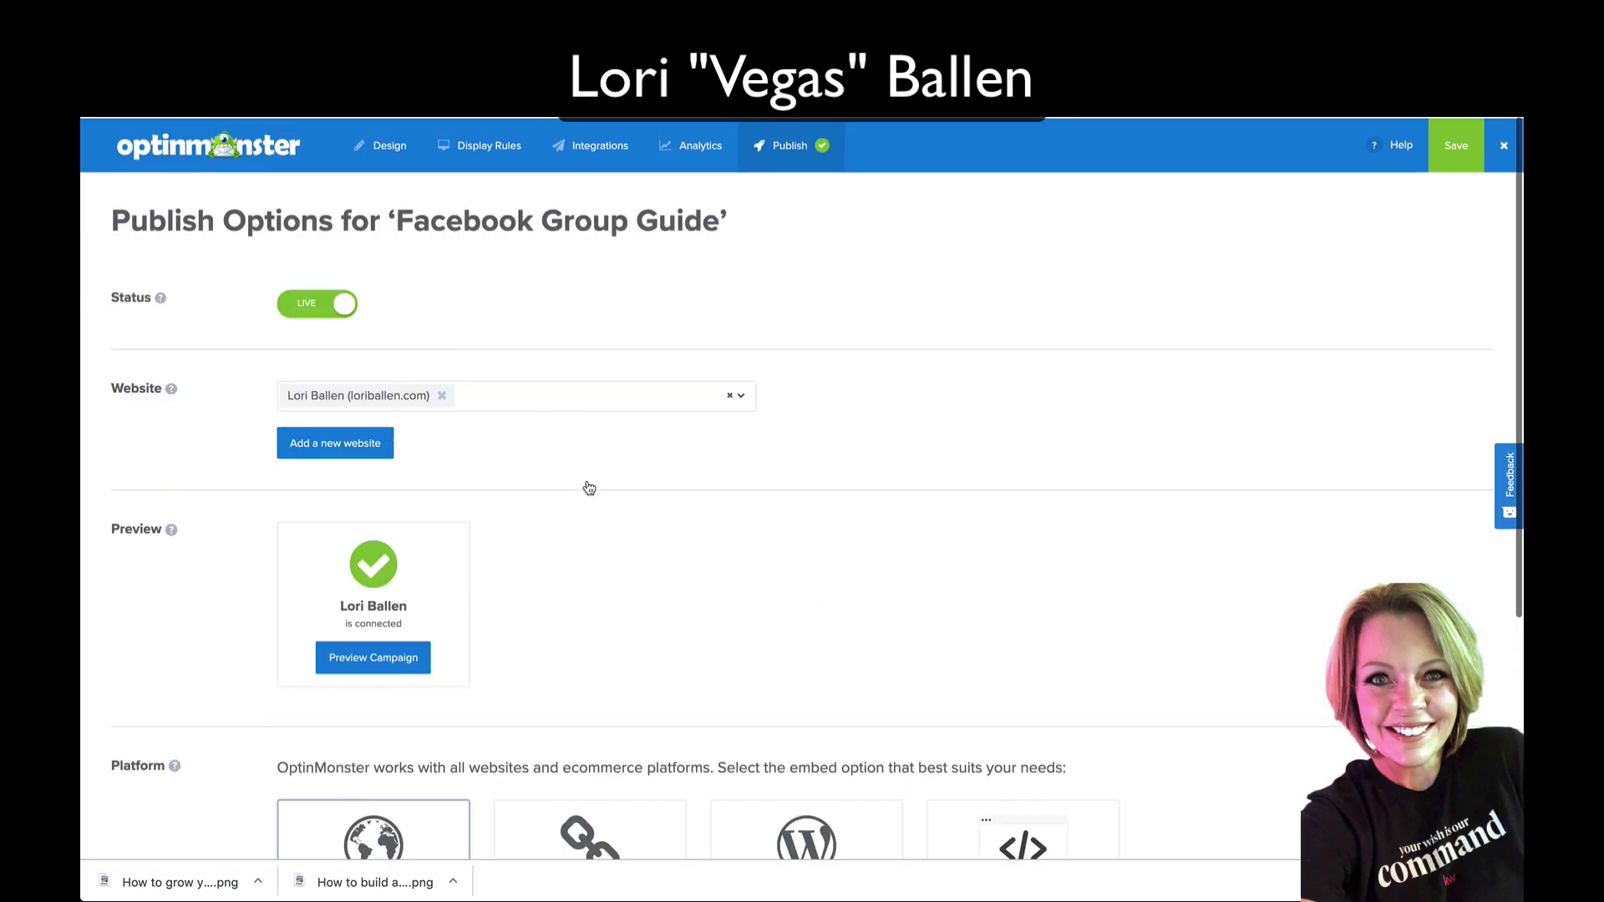
left_click(488, 142)
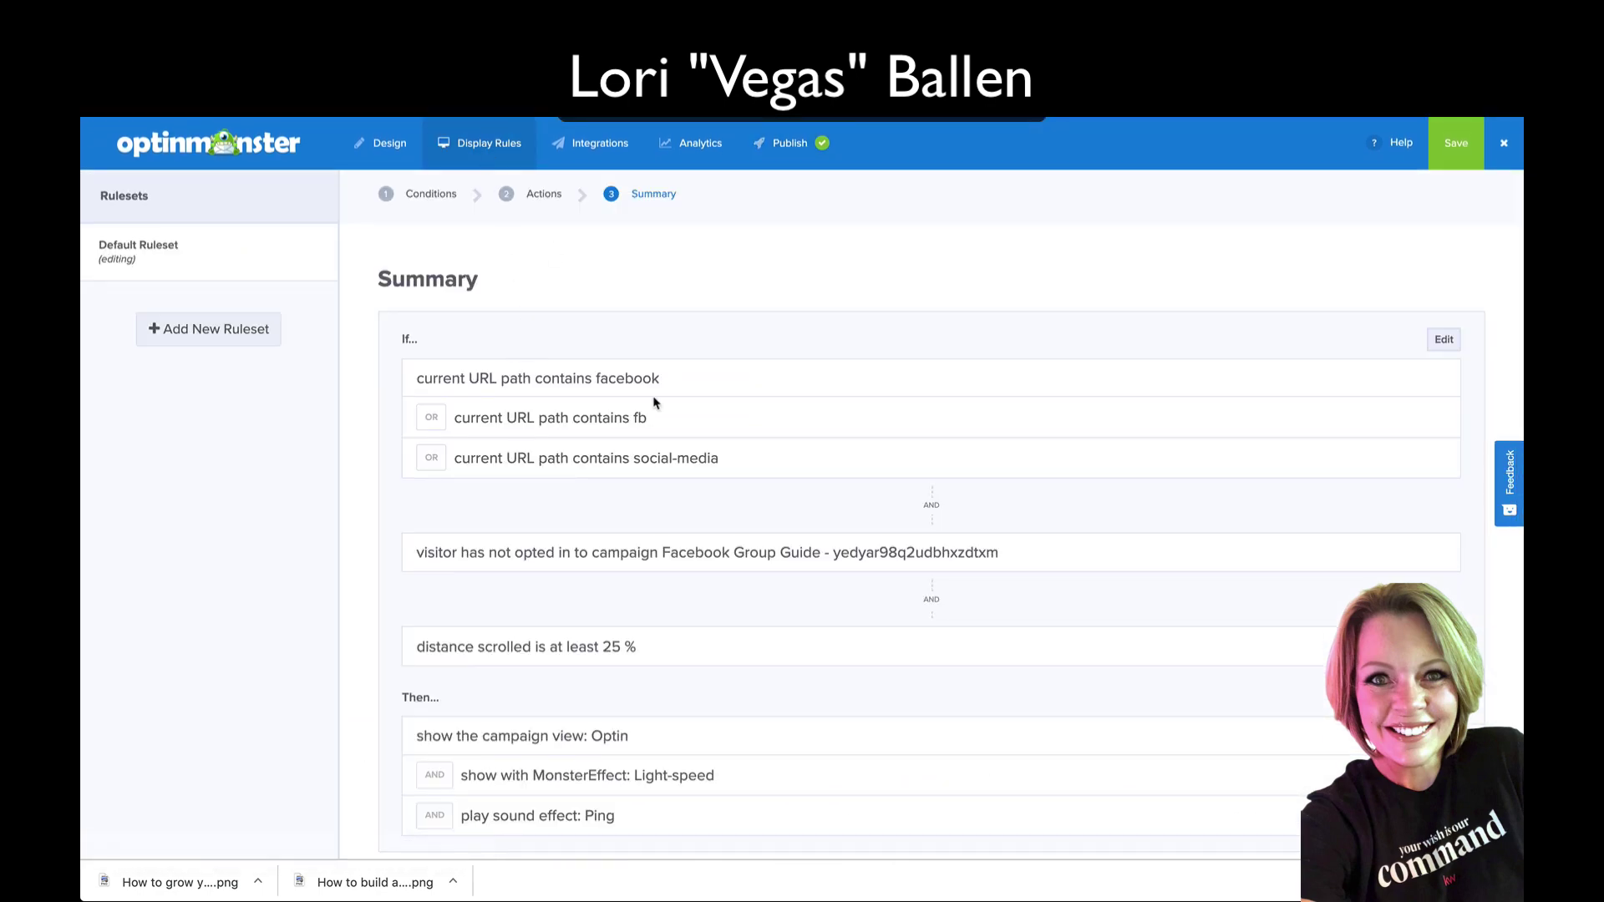
scroll(693, 396, "down", 1)
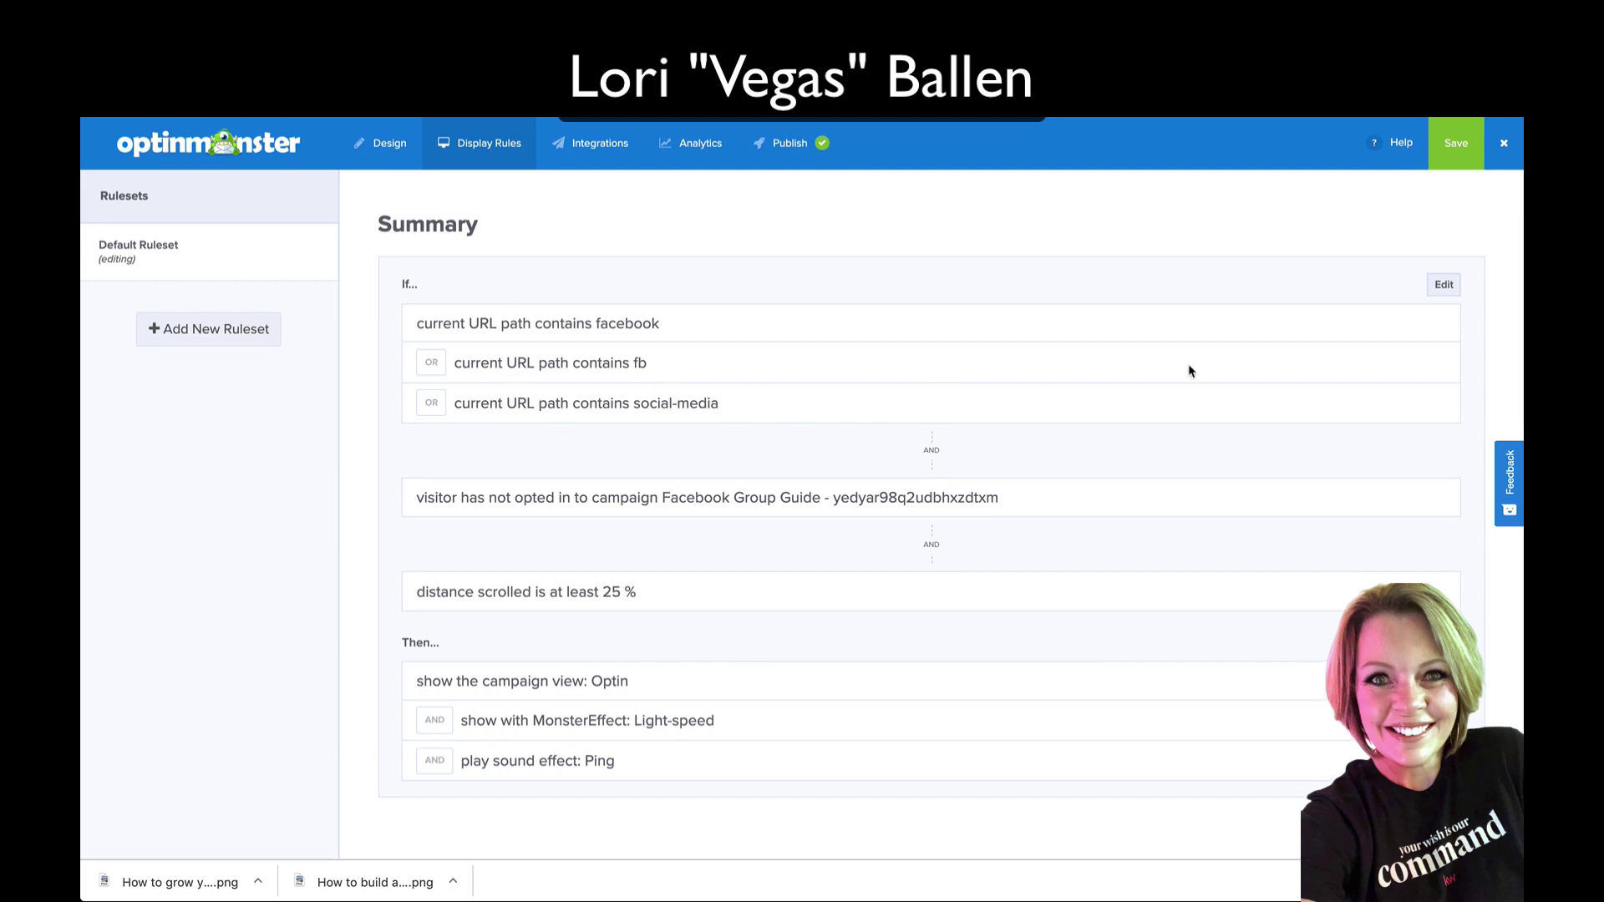
Step: Edit the rules for URL paths containing facebook, fb or social-media, then save them
left_click(1442, 285)
scroll(798, 427, "down", 1)
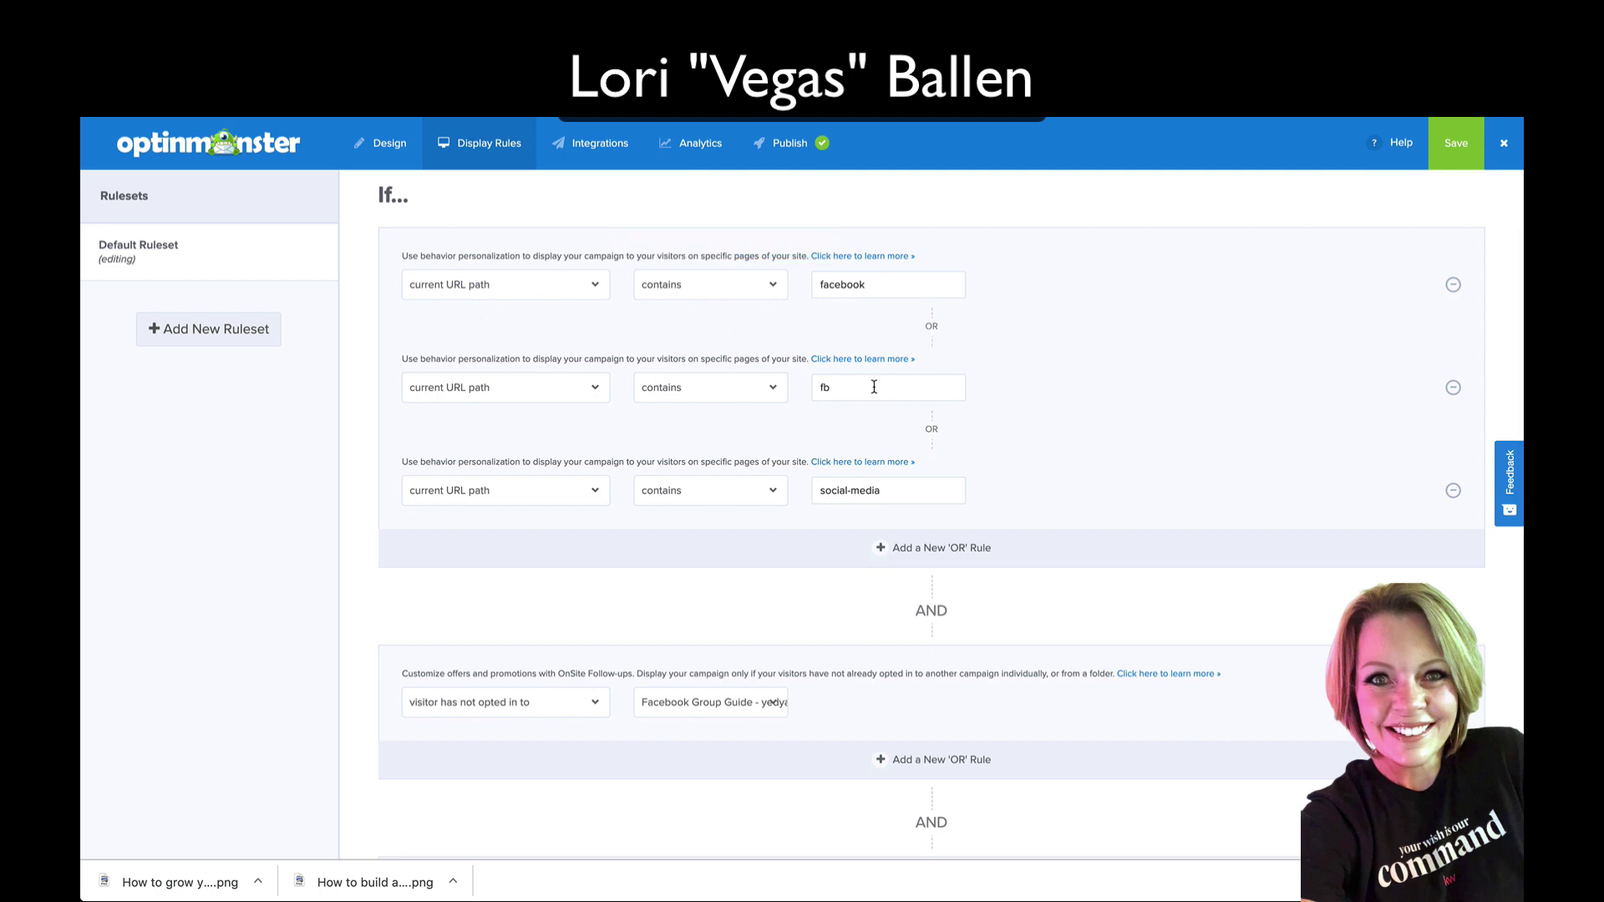
scroll(1216, 413, "down", 1)
scroll(1215, 413, "up", 3)
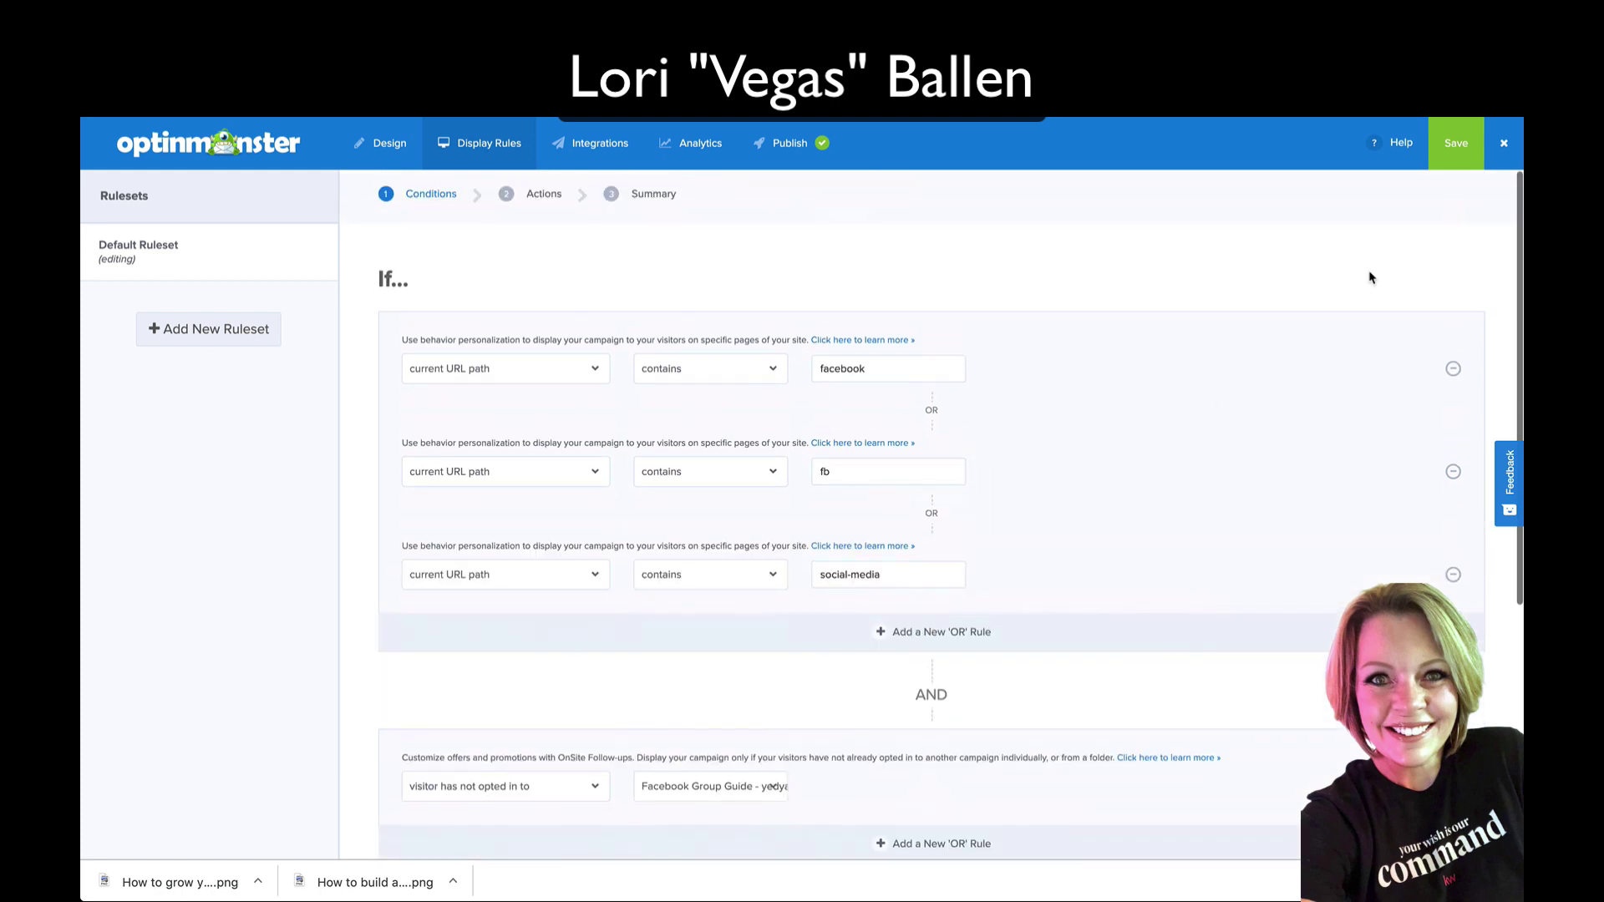
left_click(1456, 143)
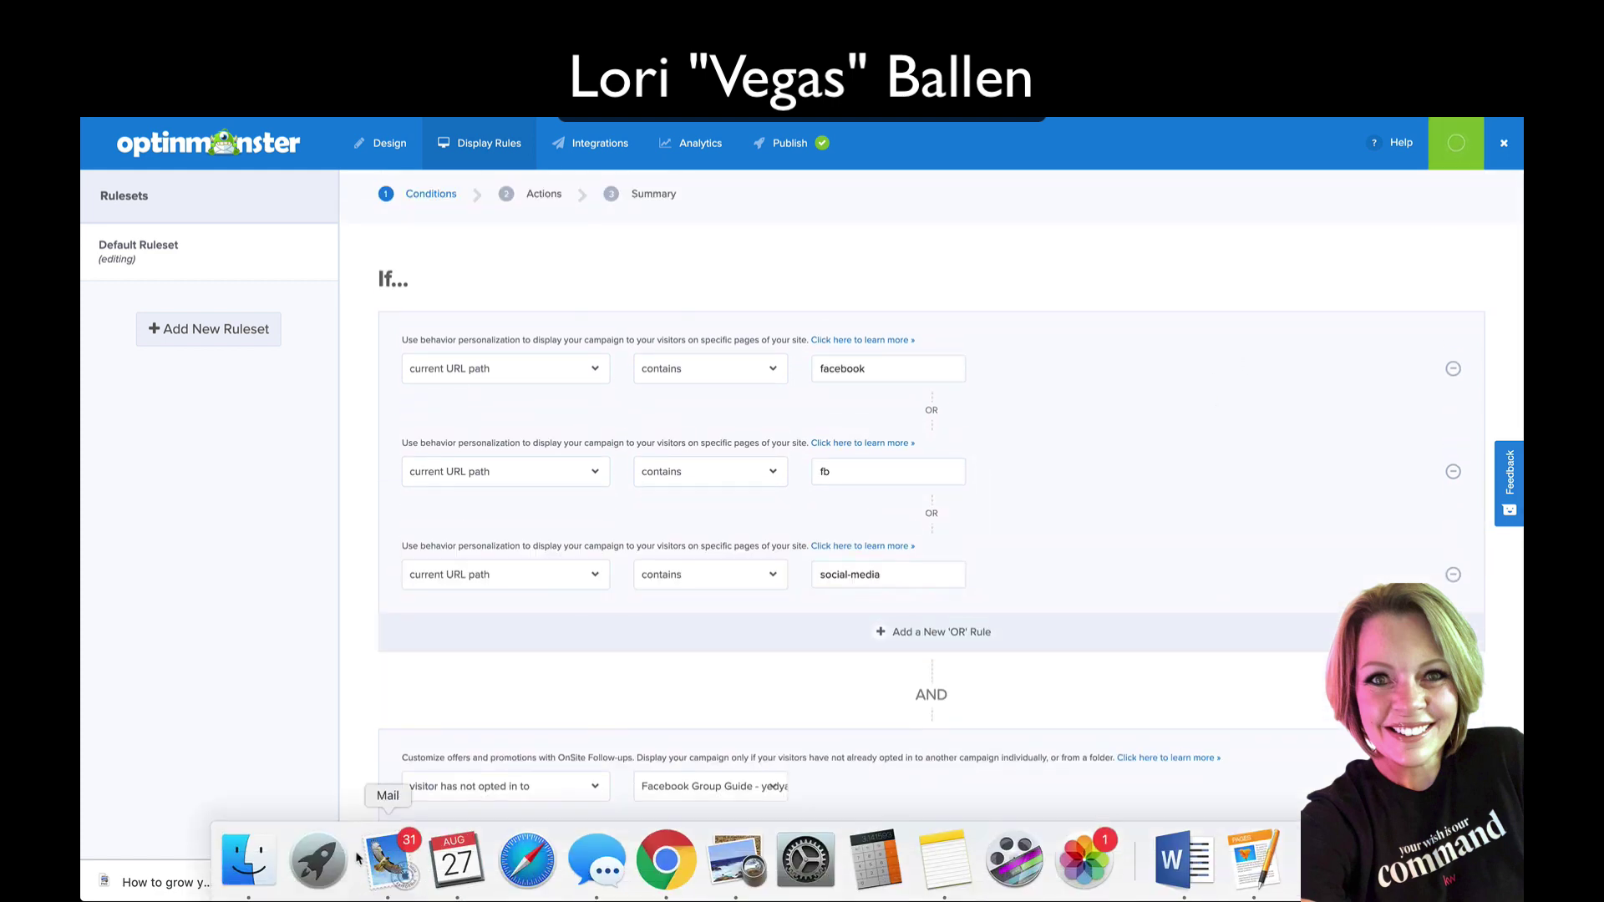
Step: Open loriballen.com in a new tab and scroll the Facebook guide post until the 21 Page Guide popup appears
key("super+t")
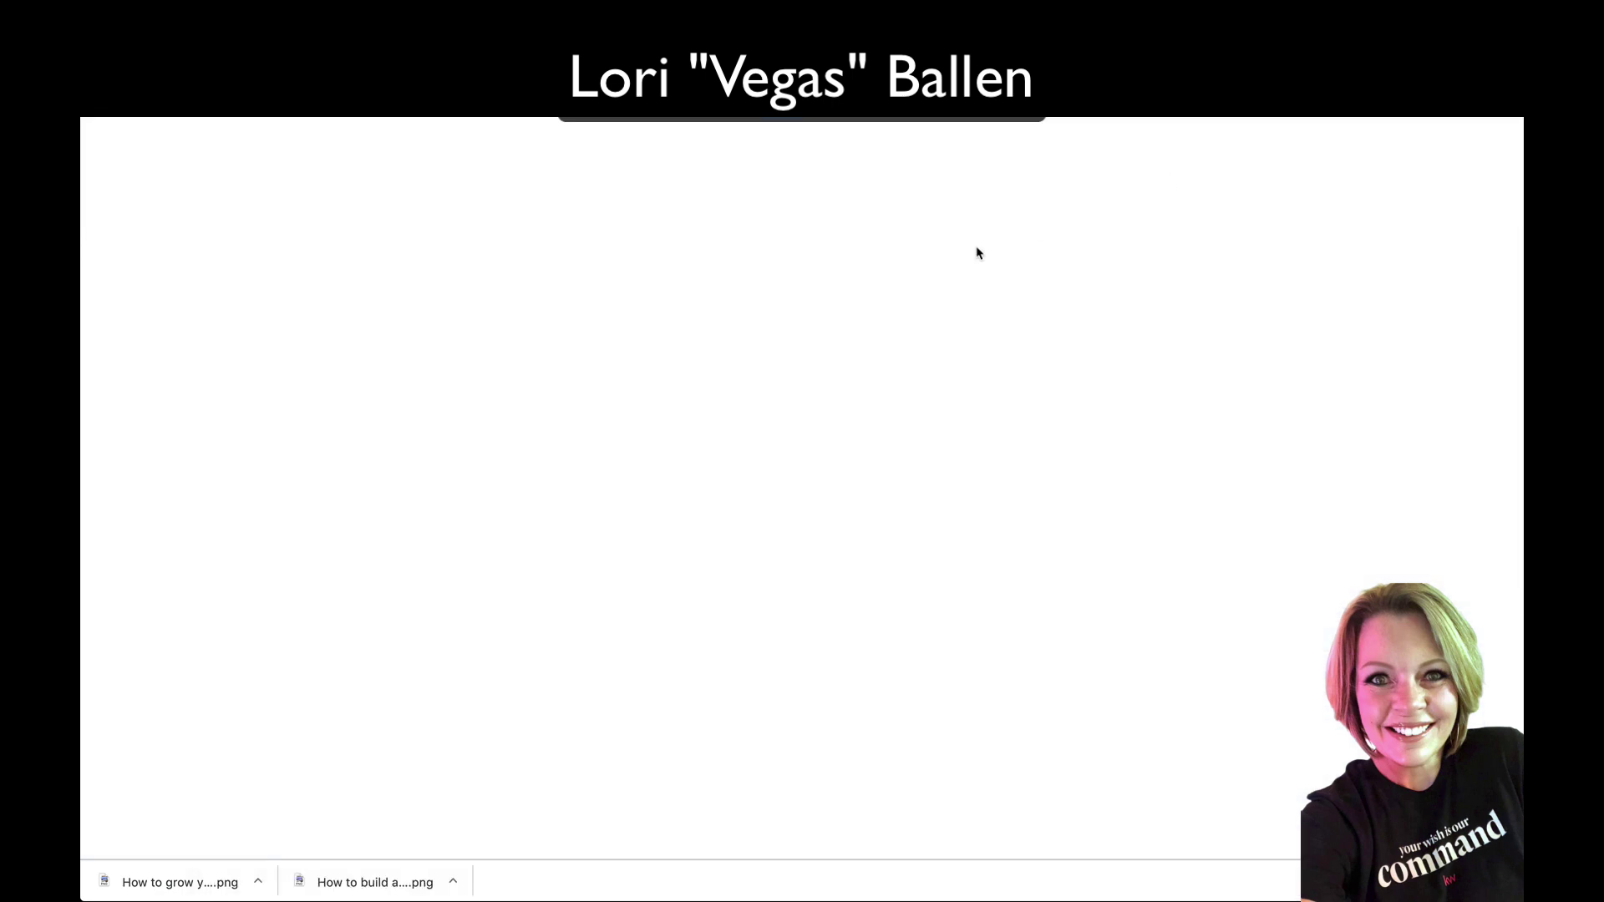
type("loriballen.com/")
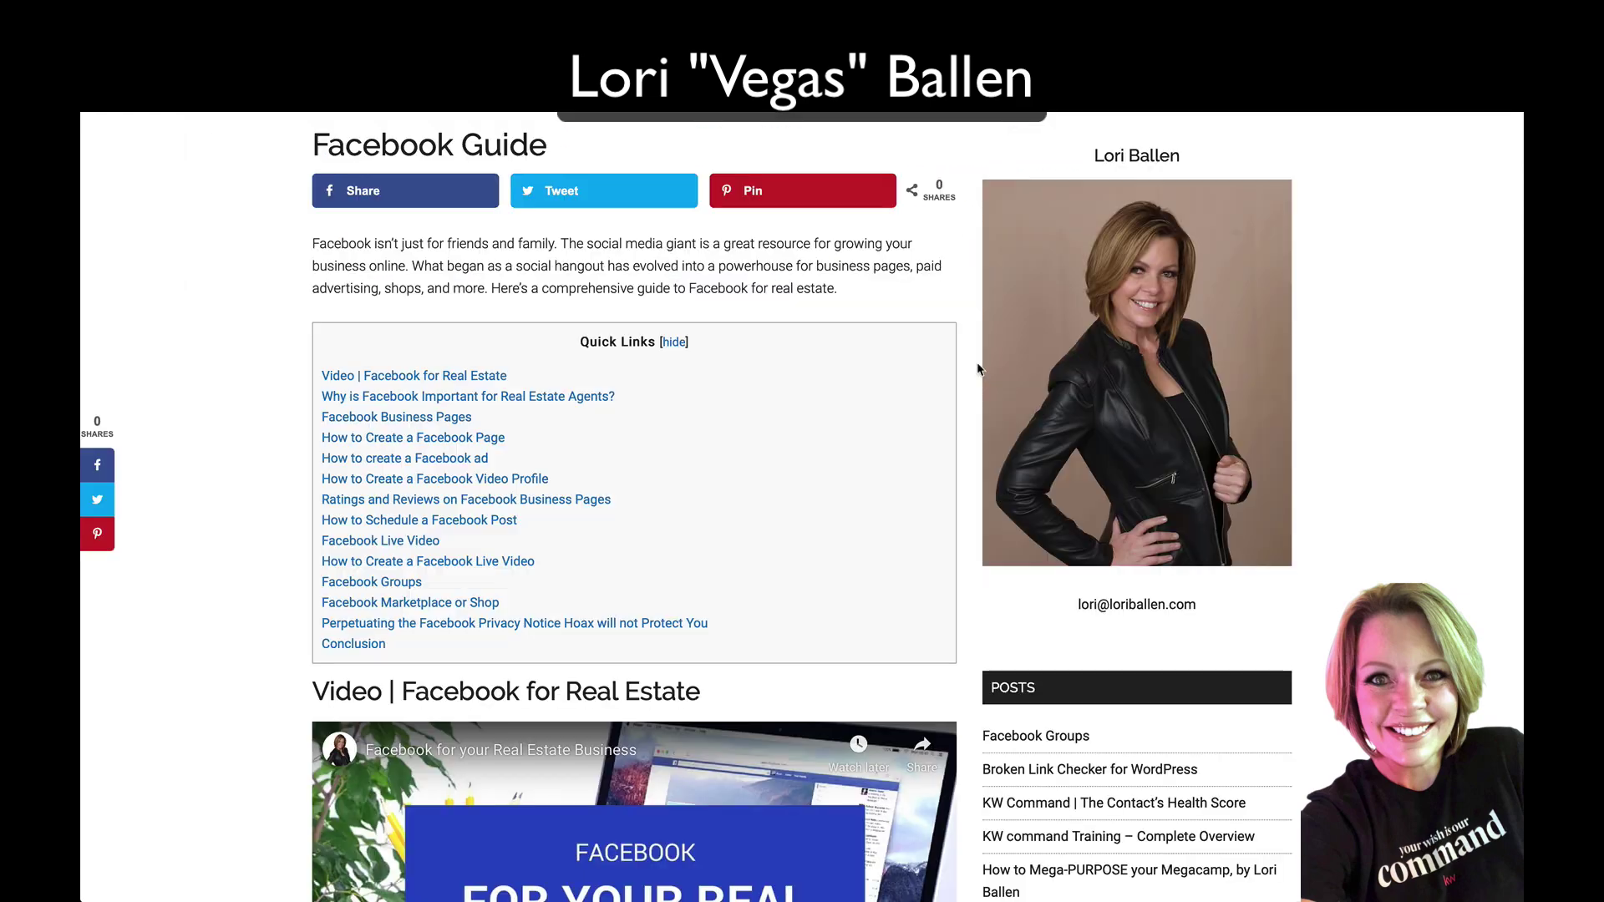
scroll(980, 369, "down", 12)
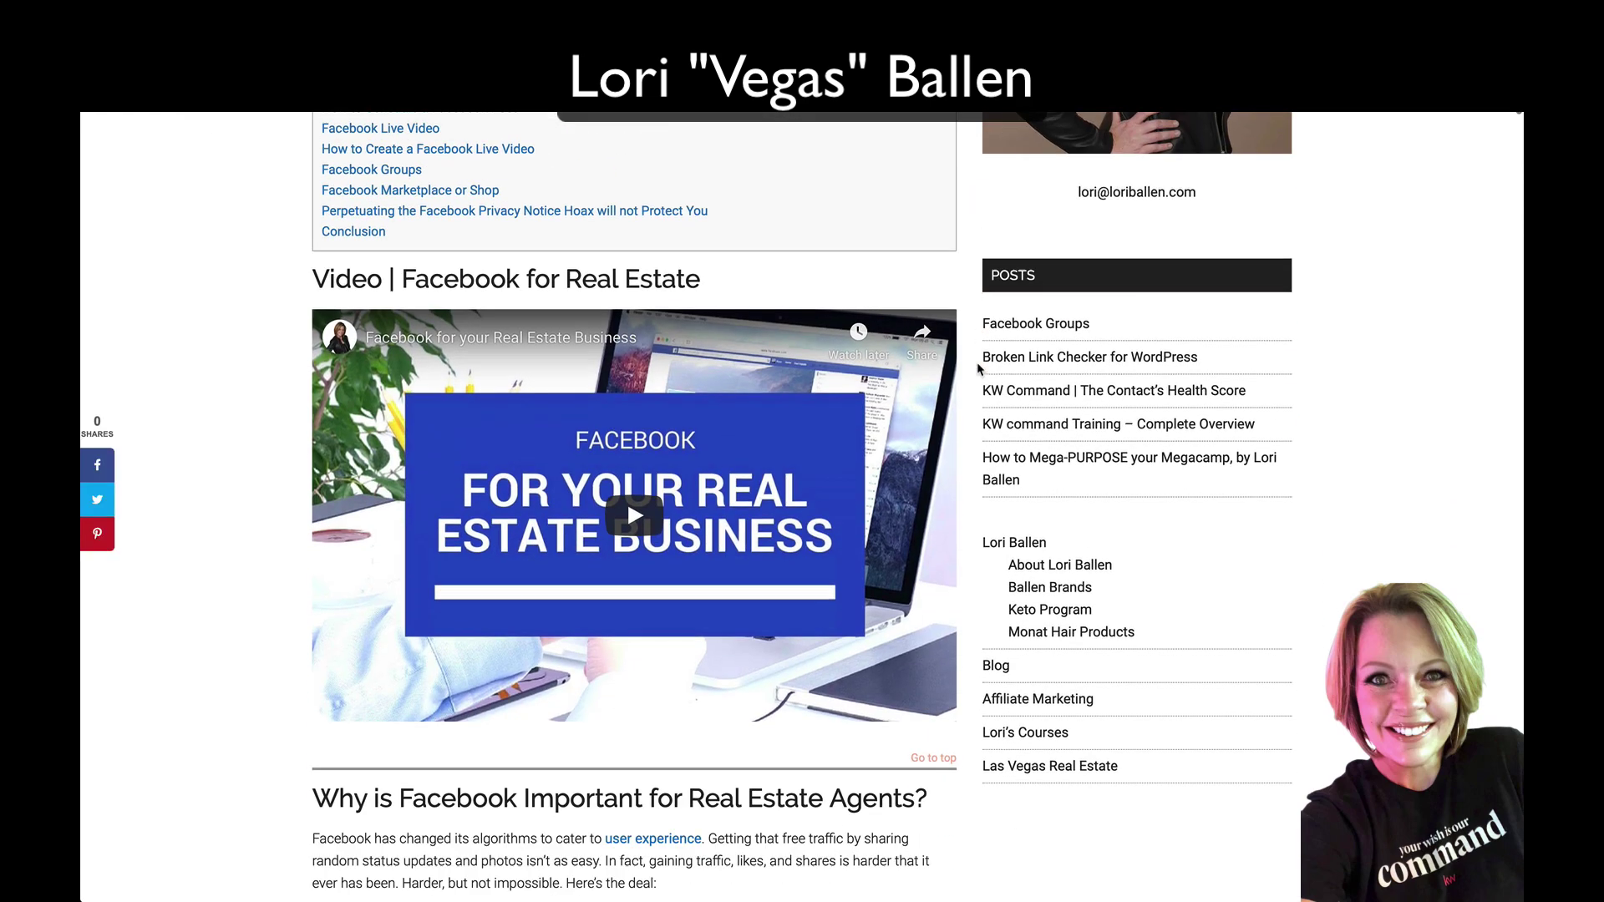
scroll(978, 368, "down", 12)
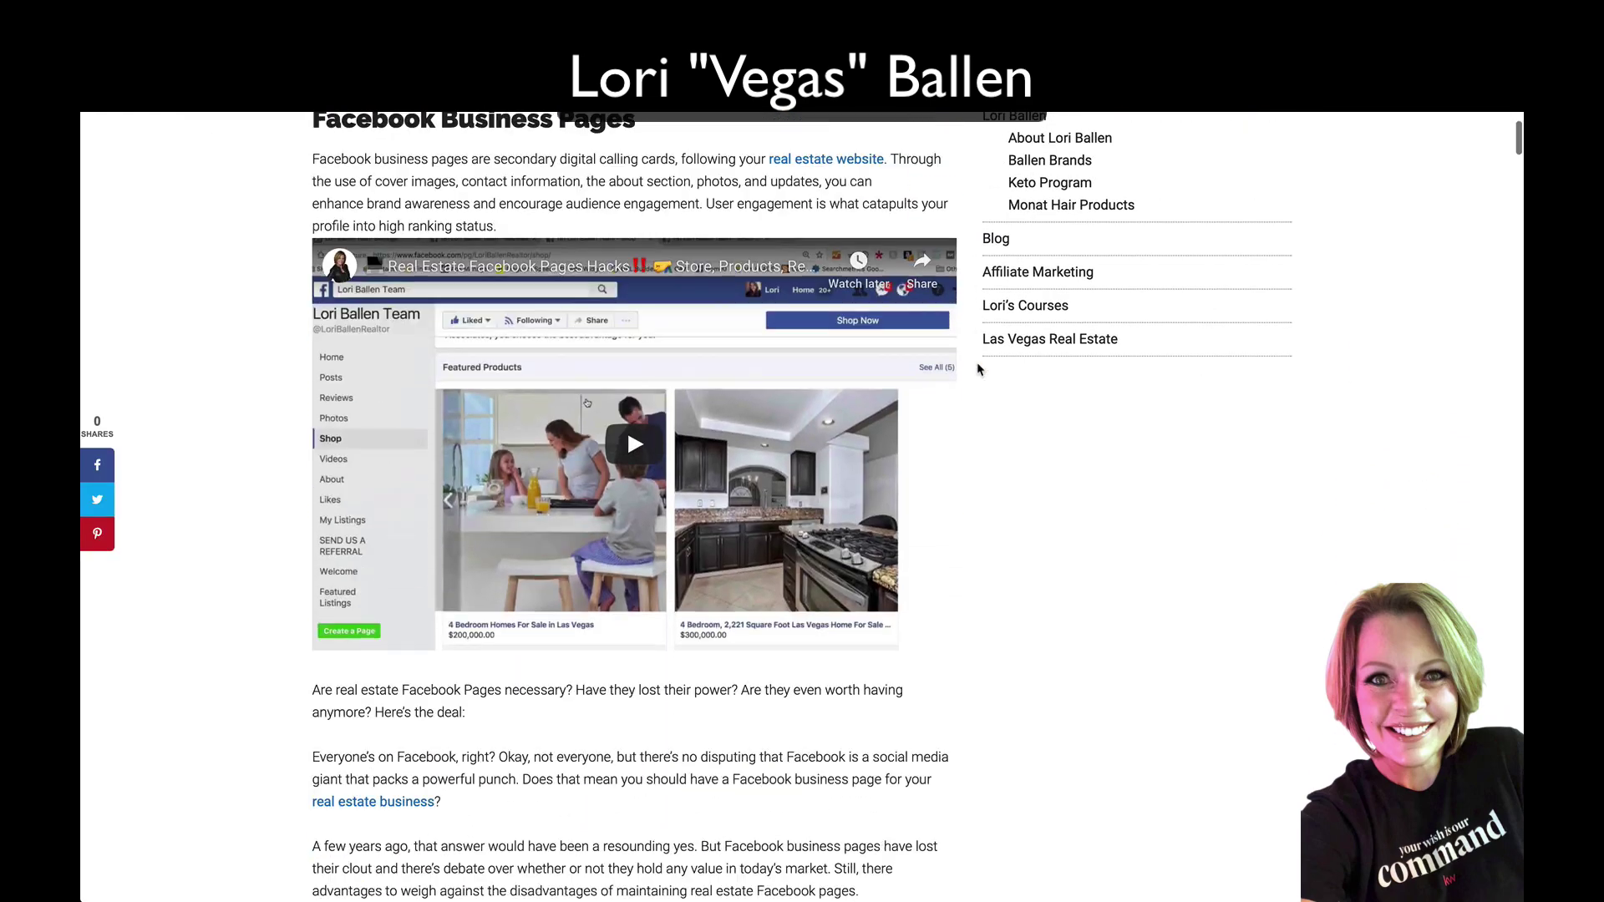
scroll(979, 368, "down", 15)
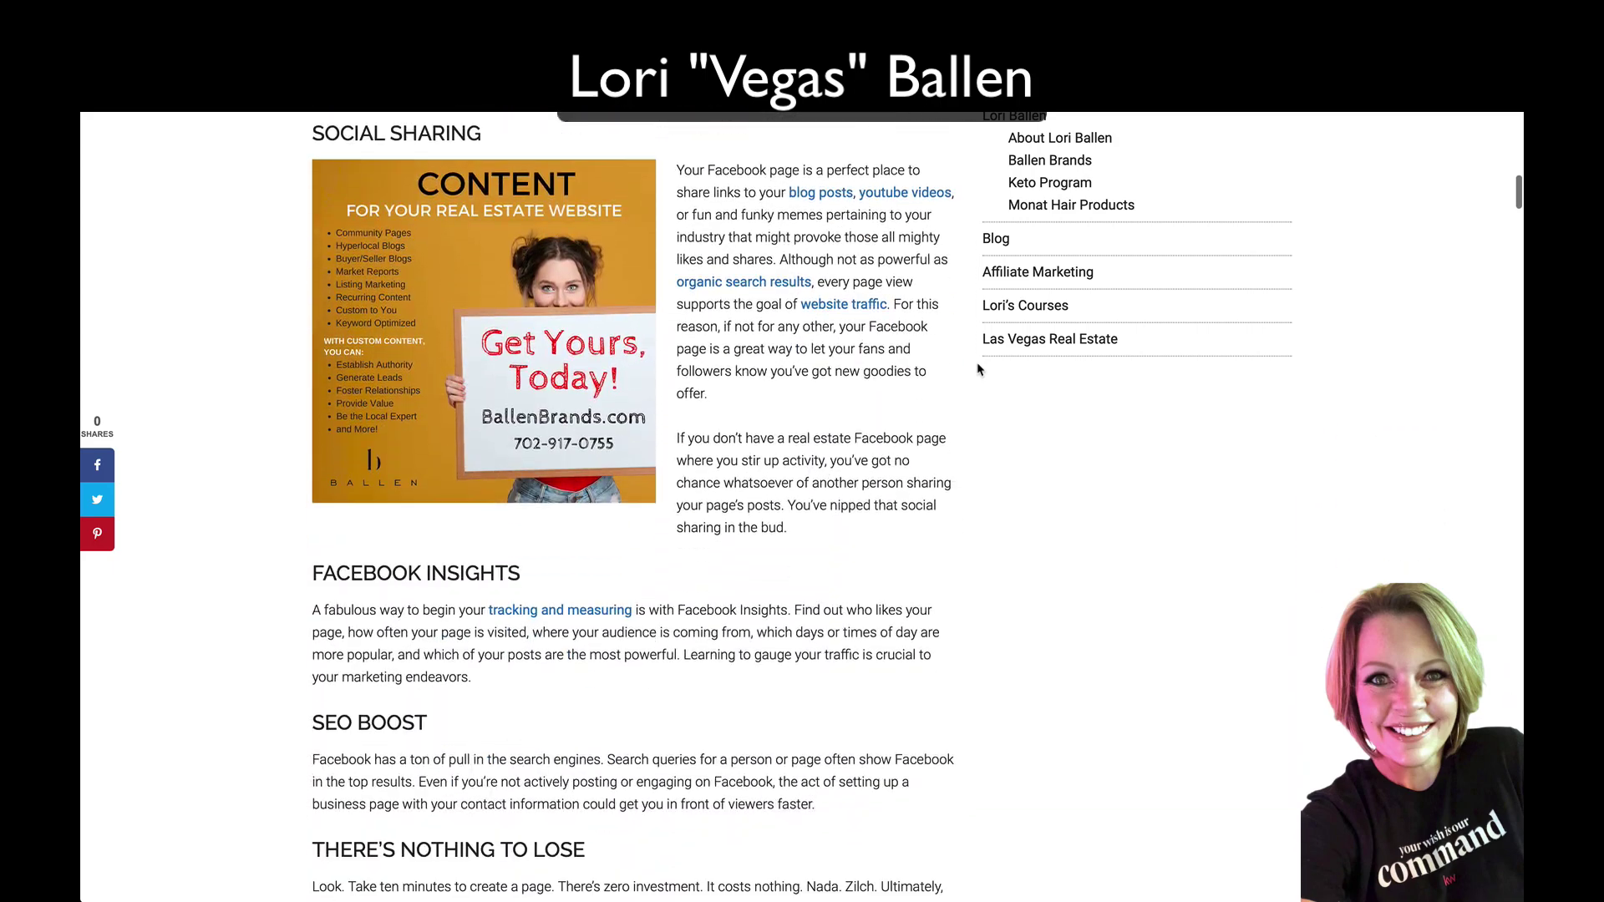
scroll(979, 368, "down", 10)
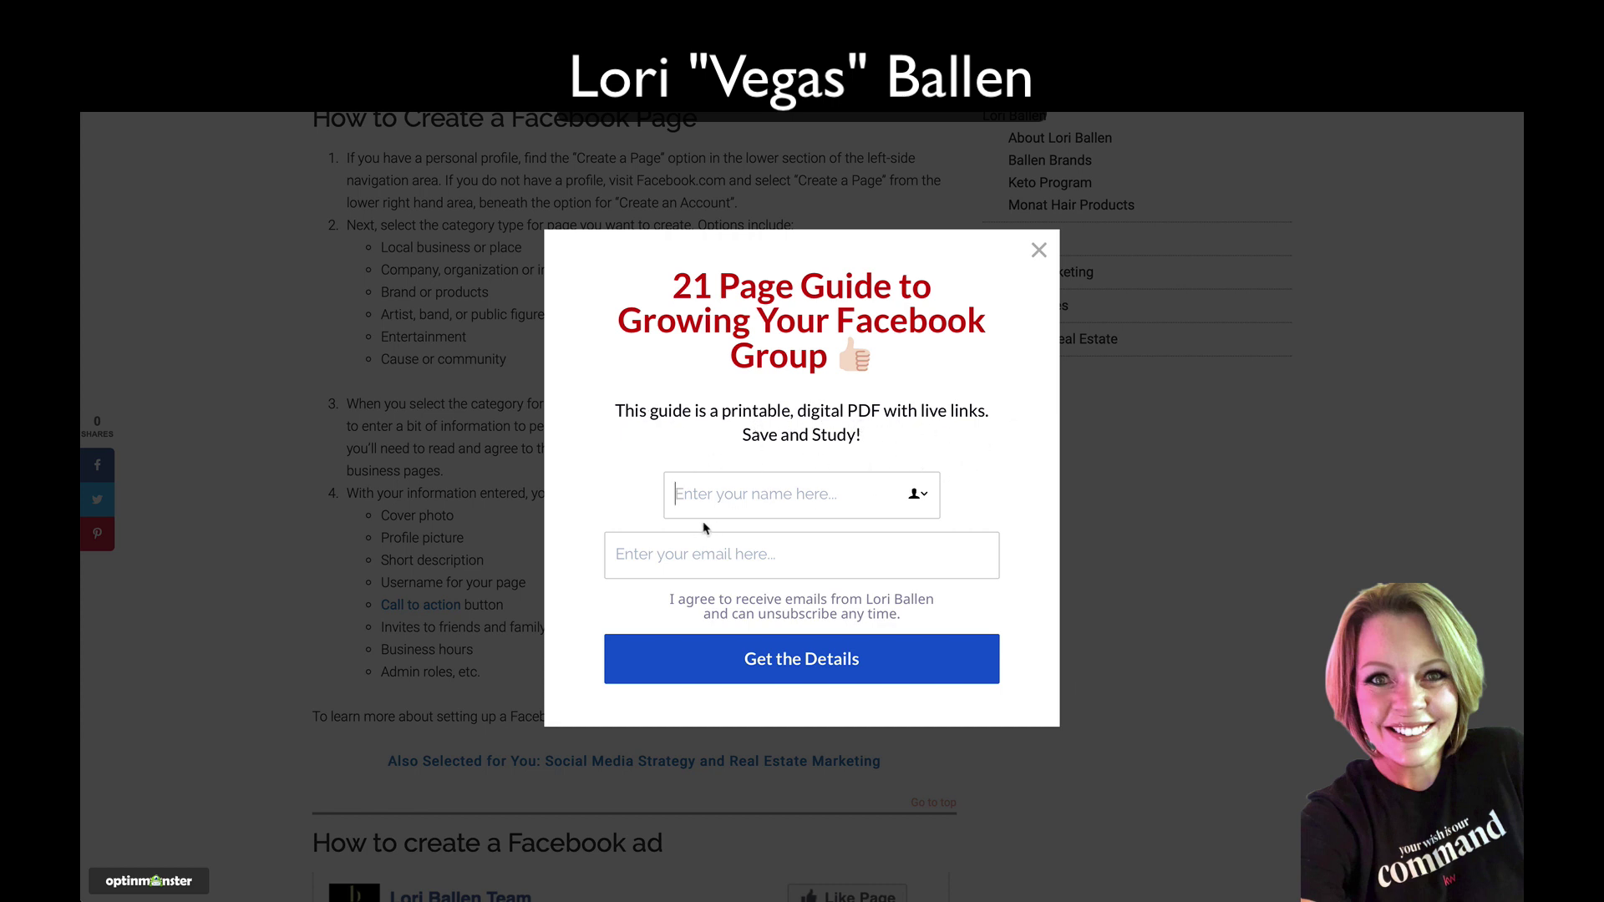
Step: Enter the subscriber's full name and e-mail address in the popup form, fixing a typo in the name
left_click(664, 539)
left_click(678, 494)
type("Lori BAle")
key("BackSpace")
key("BackSpace")
key("BackSpace")
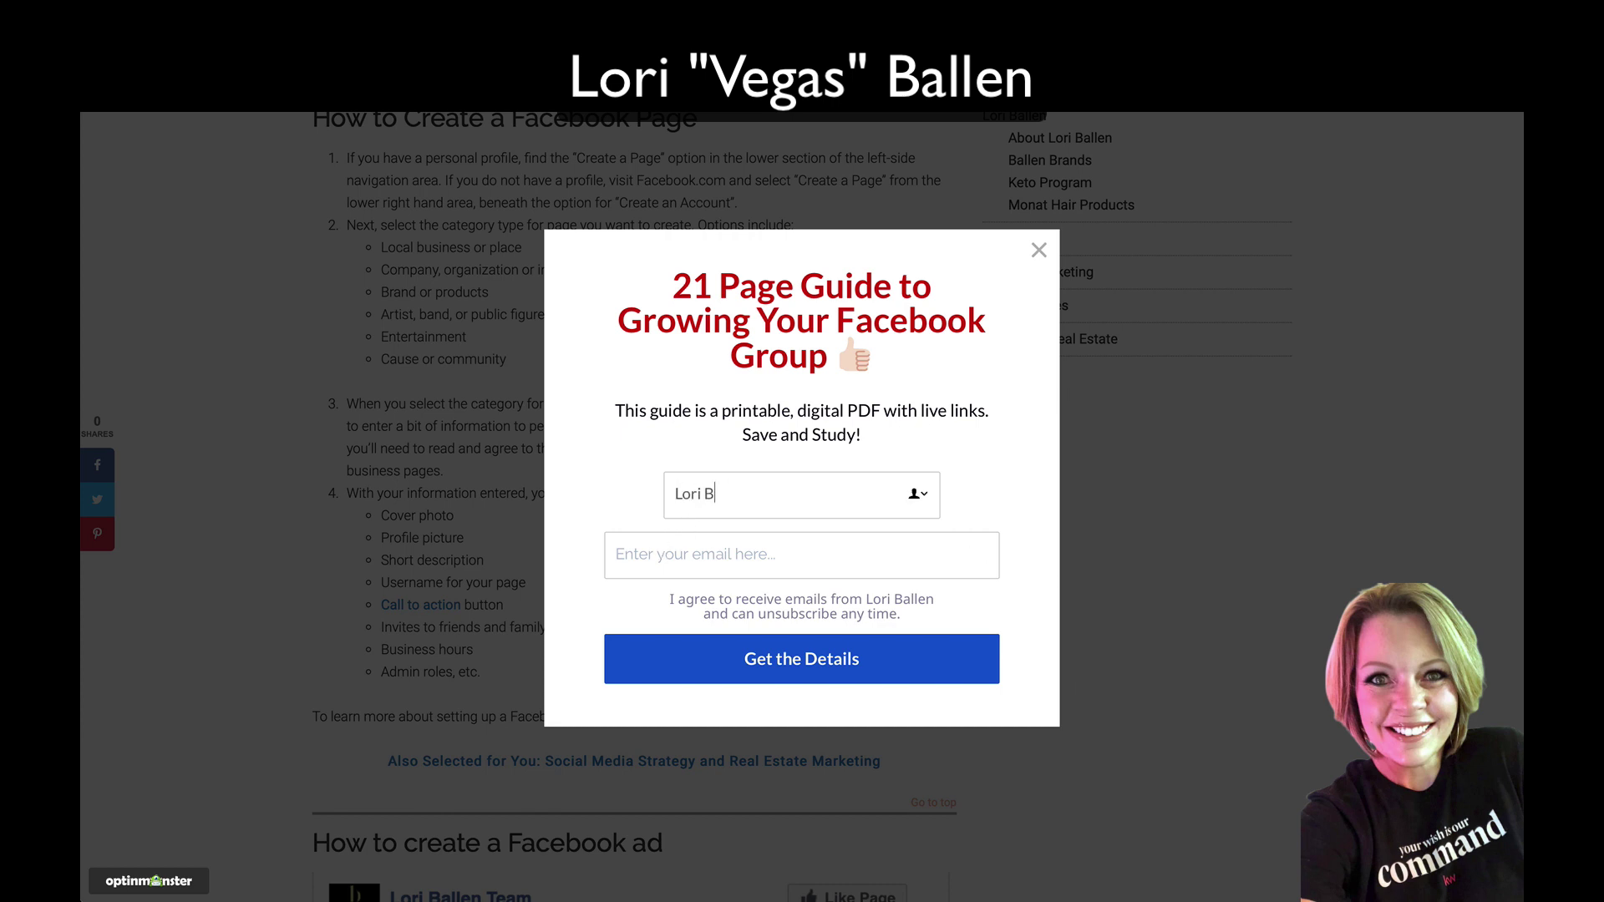
type("allen")
key("Tab")
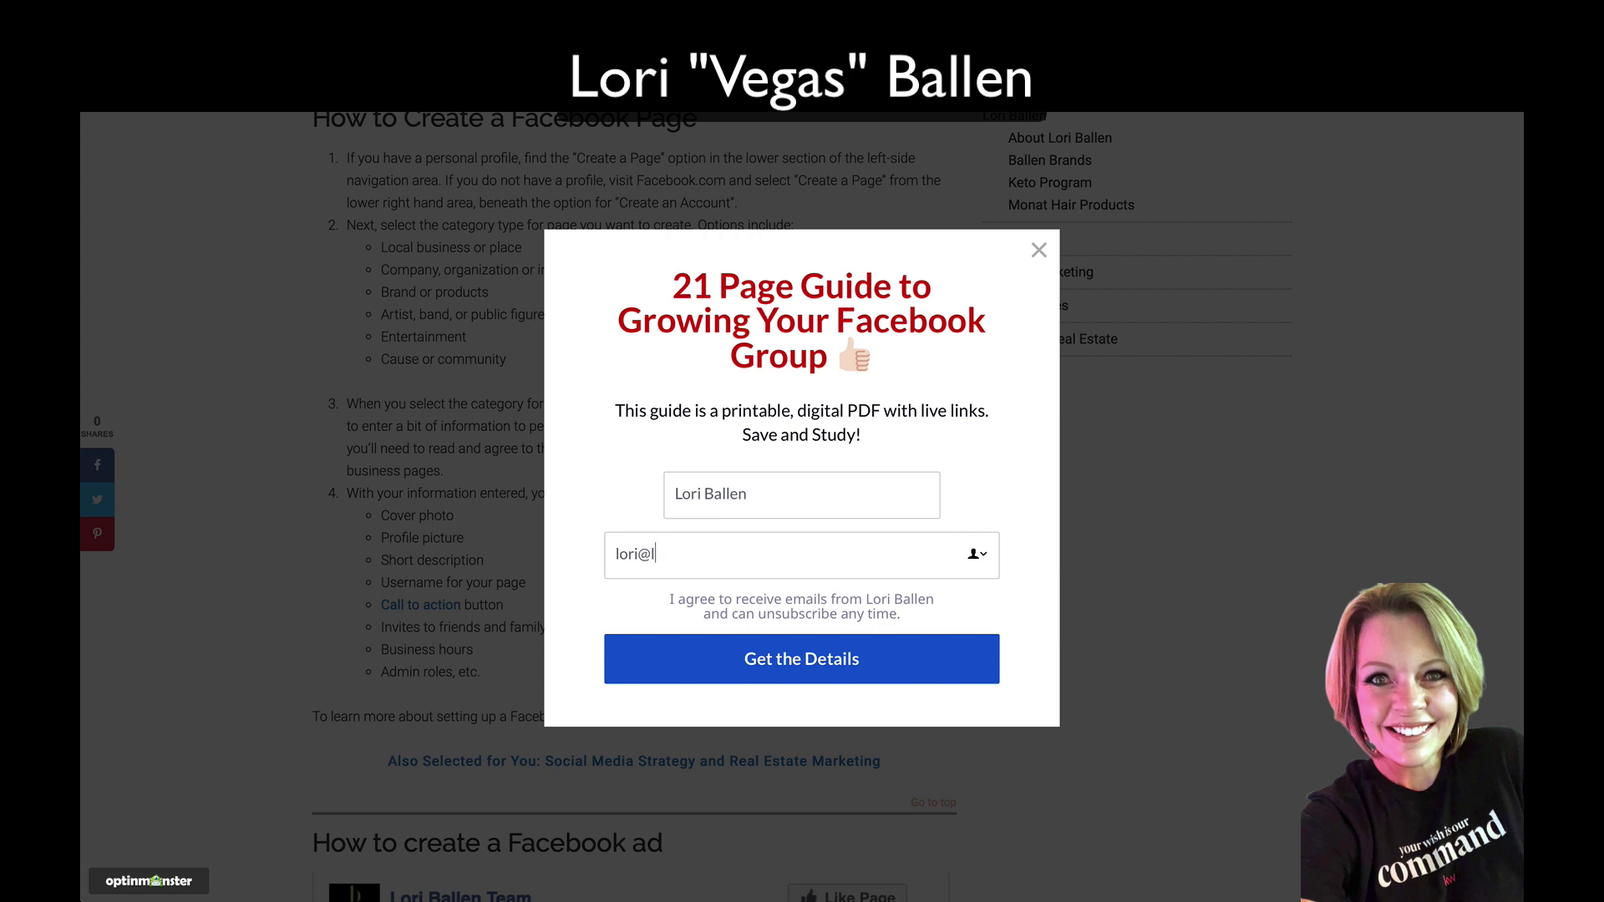
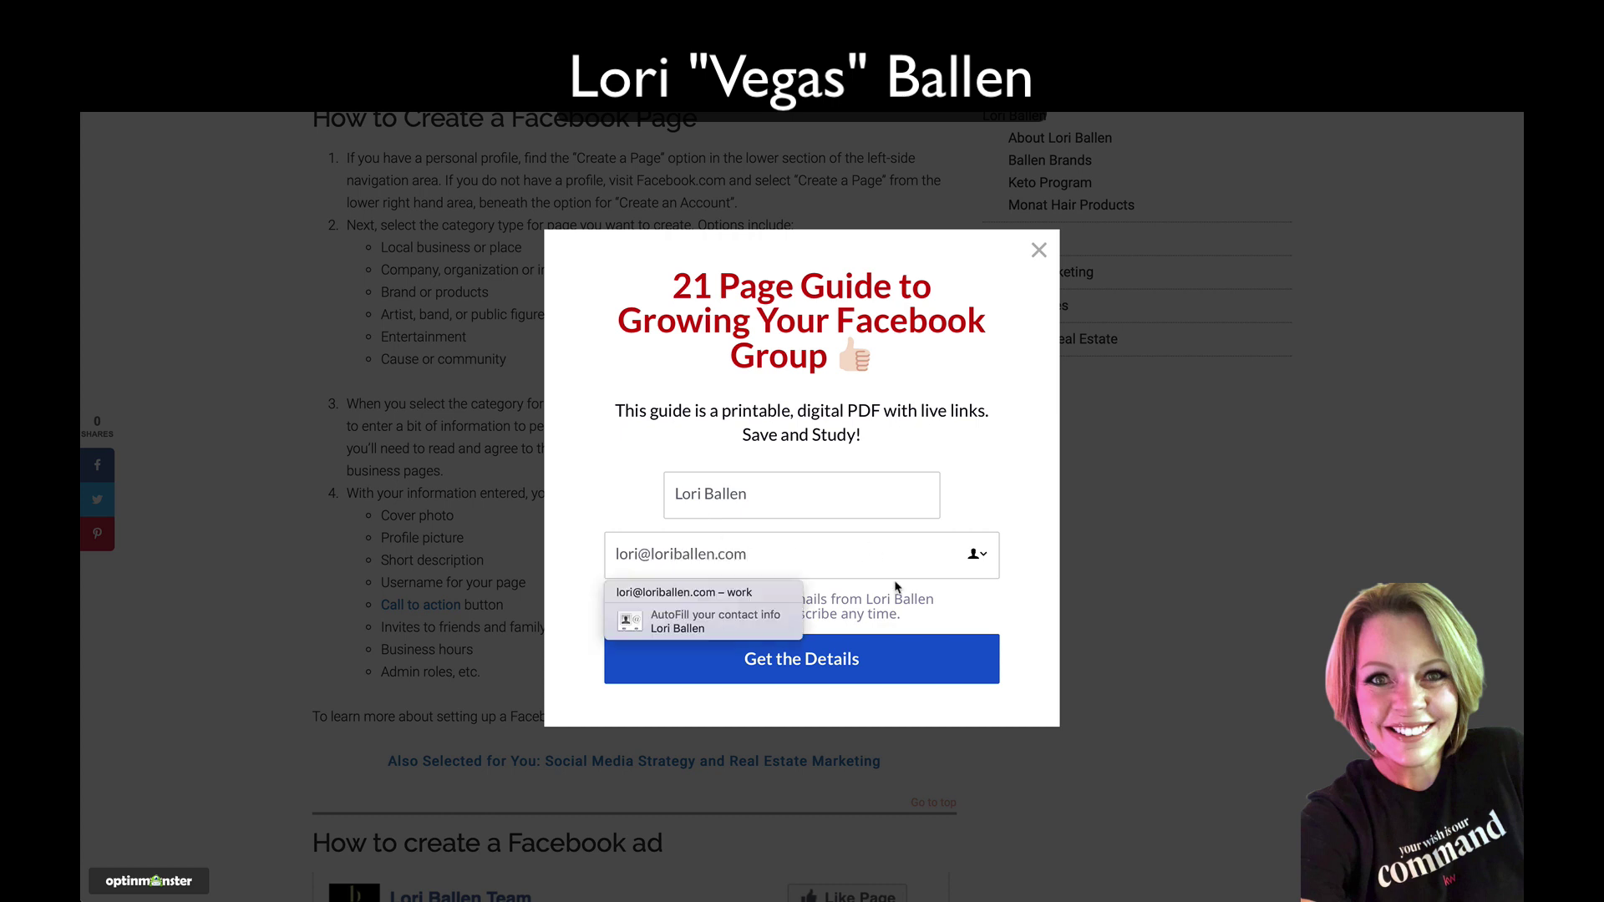
Step: Submit the signup with Get the Details, close the thank-you message, and return to the other Chrome window
left_click(968, 614)
left_click(825, 666)
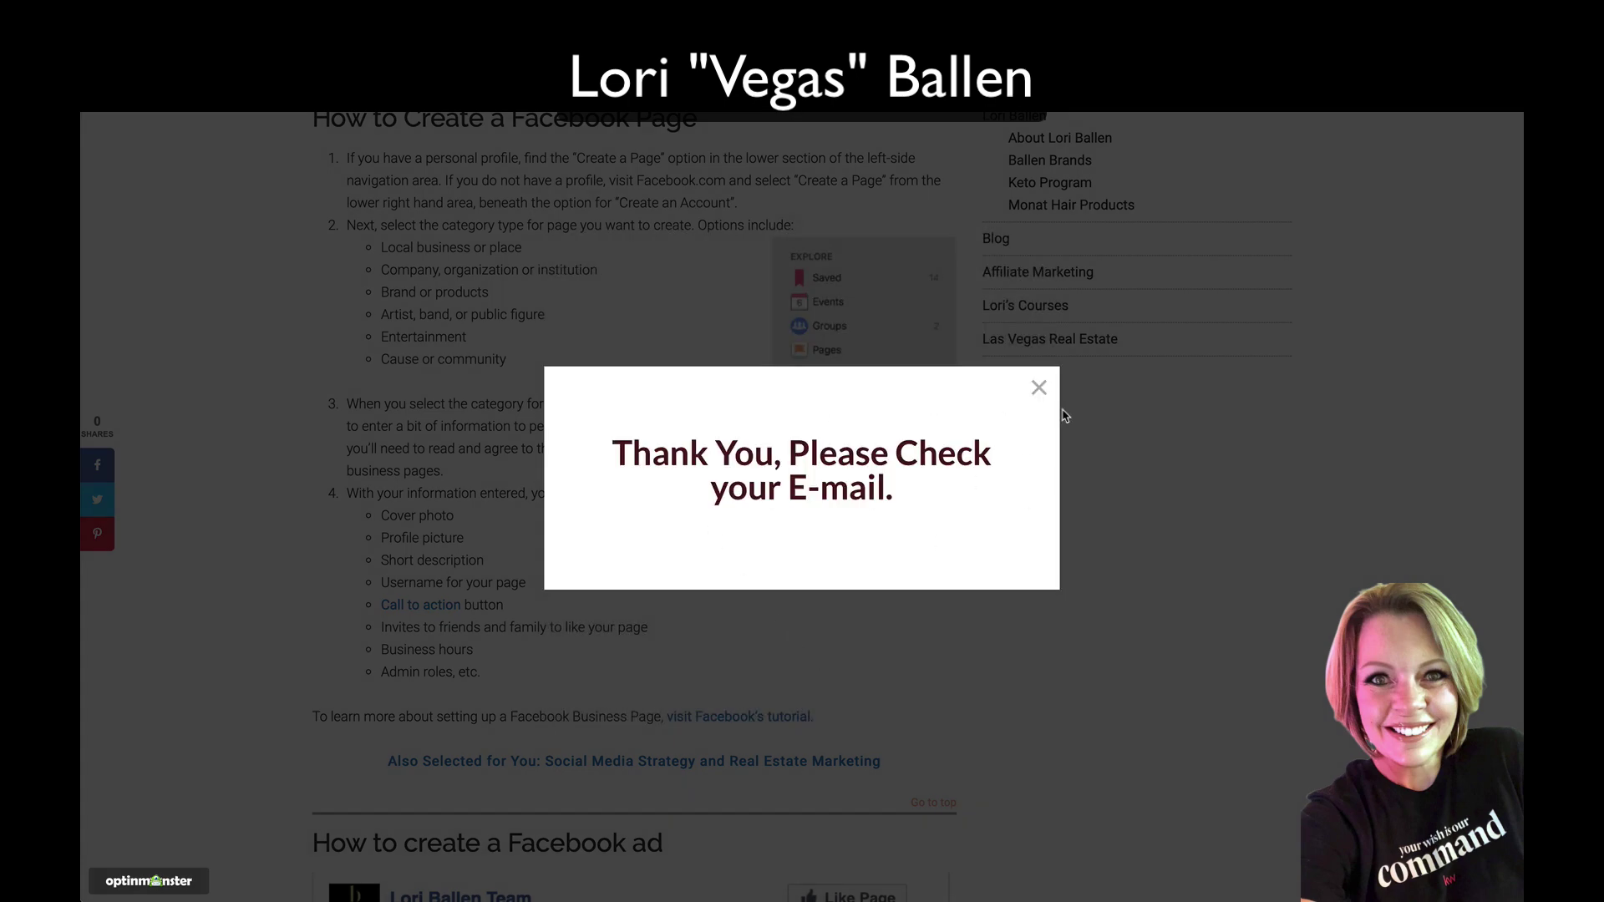
left_click(1039, 388)
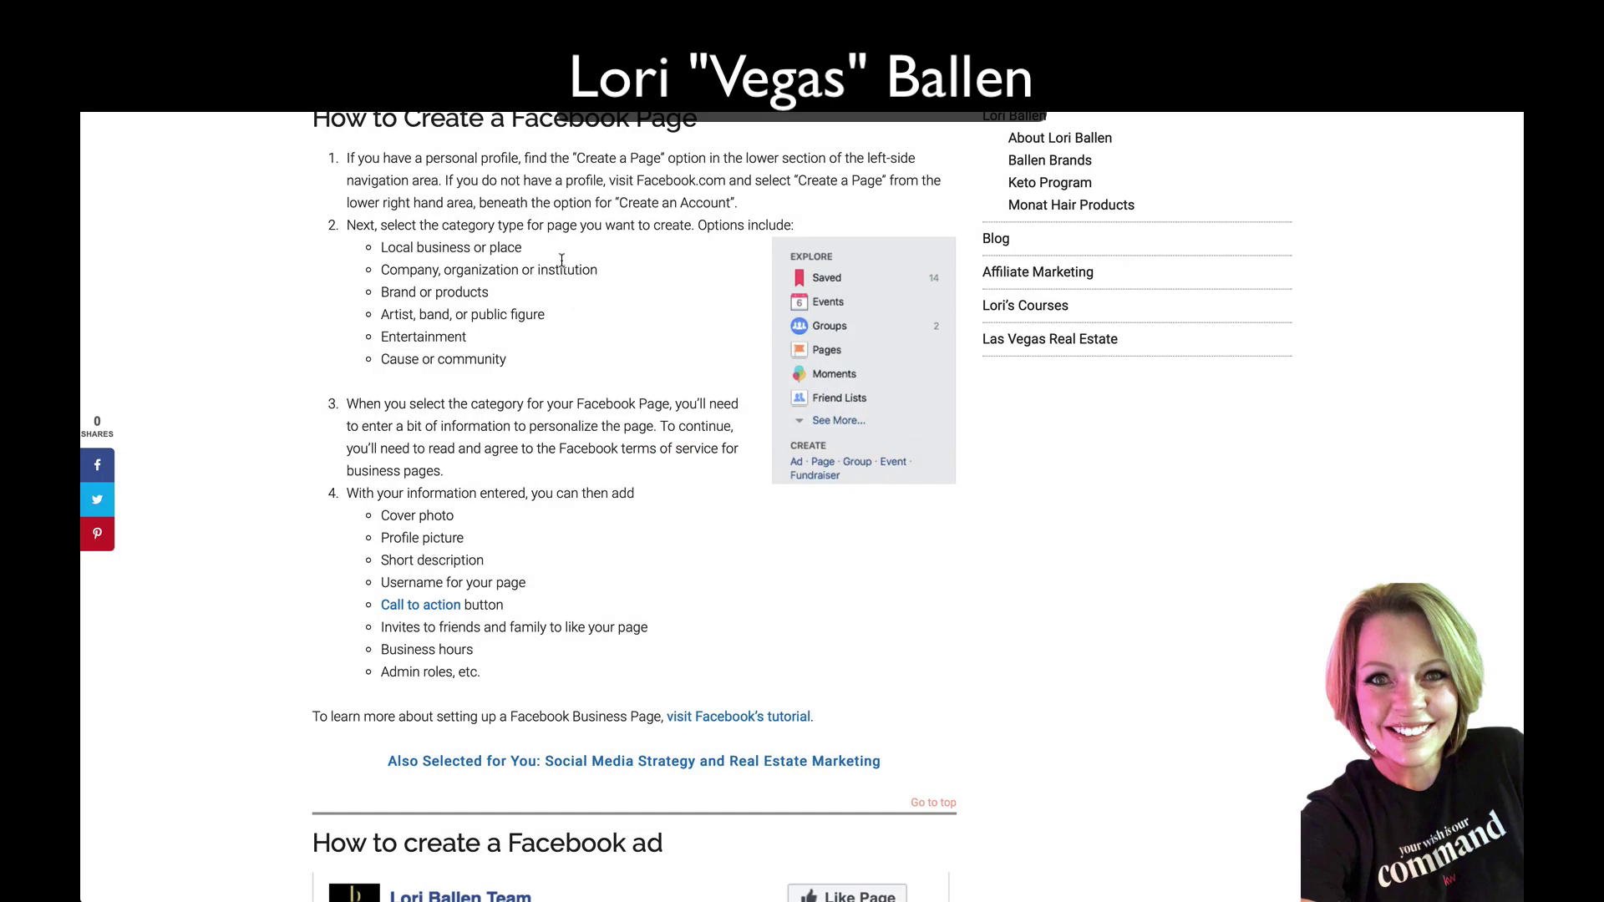
left_click(668, 876)
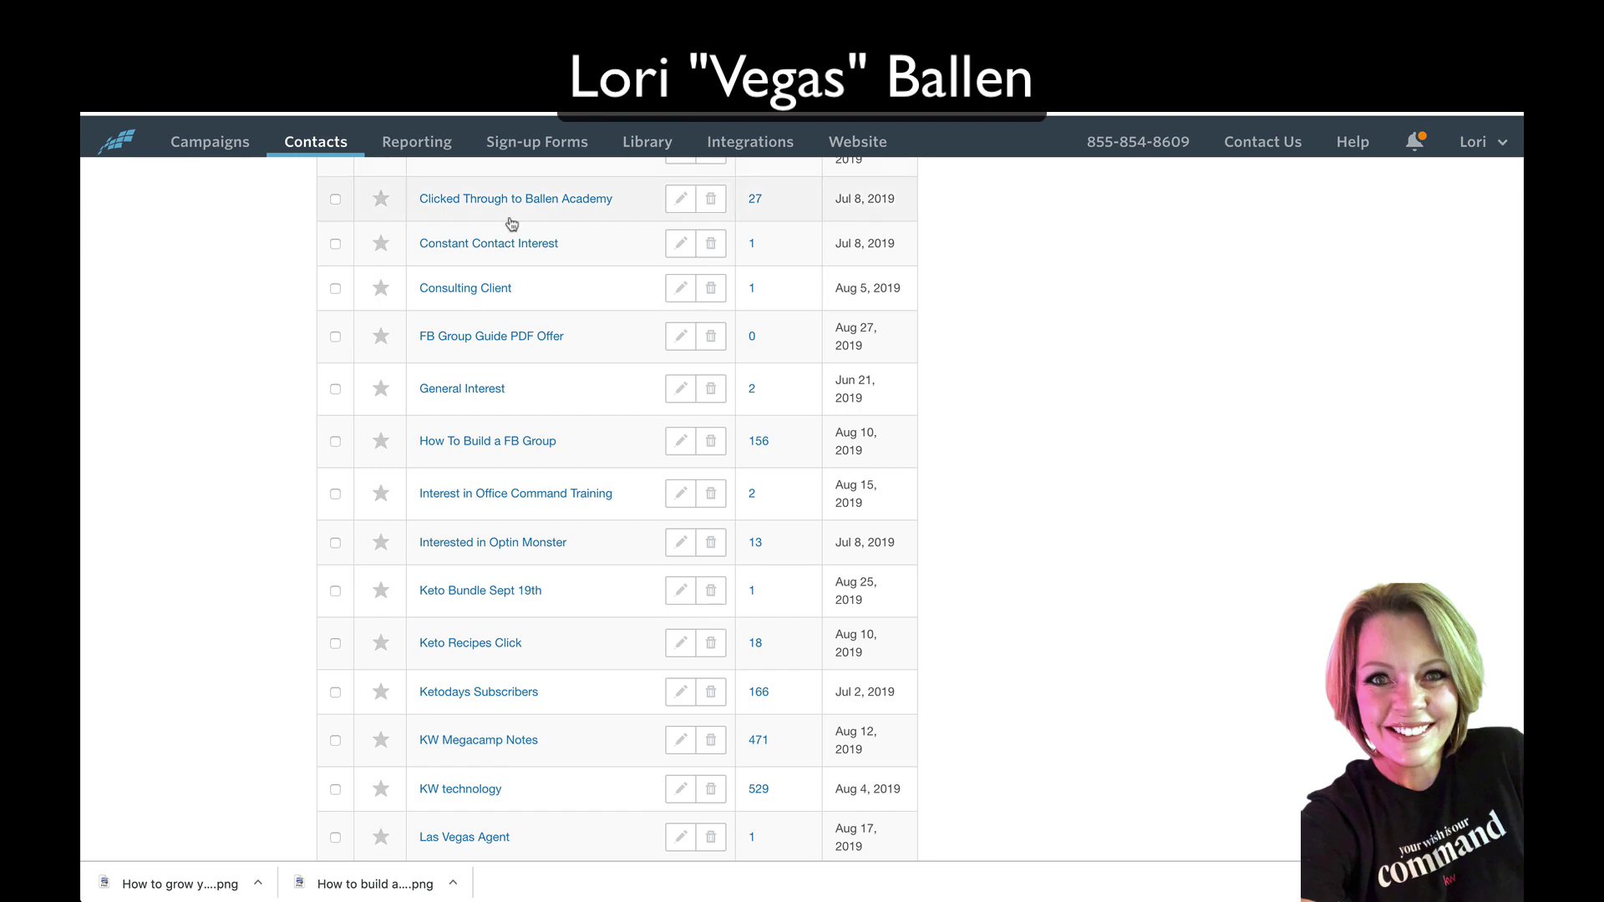
Step: Search contacts by the subscriber's first name and confirm the record lists FB Group Guide PDF Offer
scroll(144, 451, "up", 15)
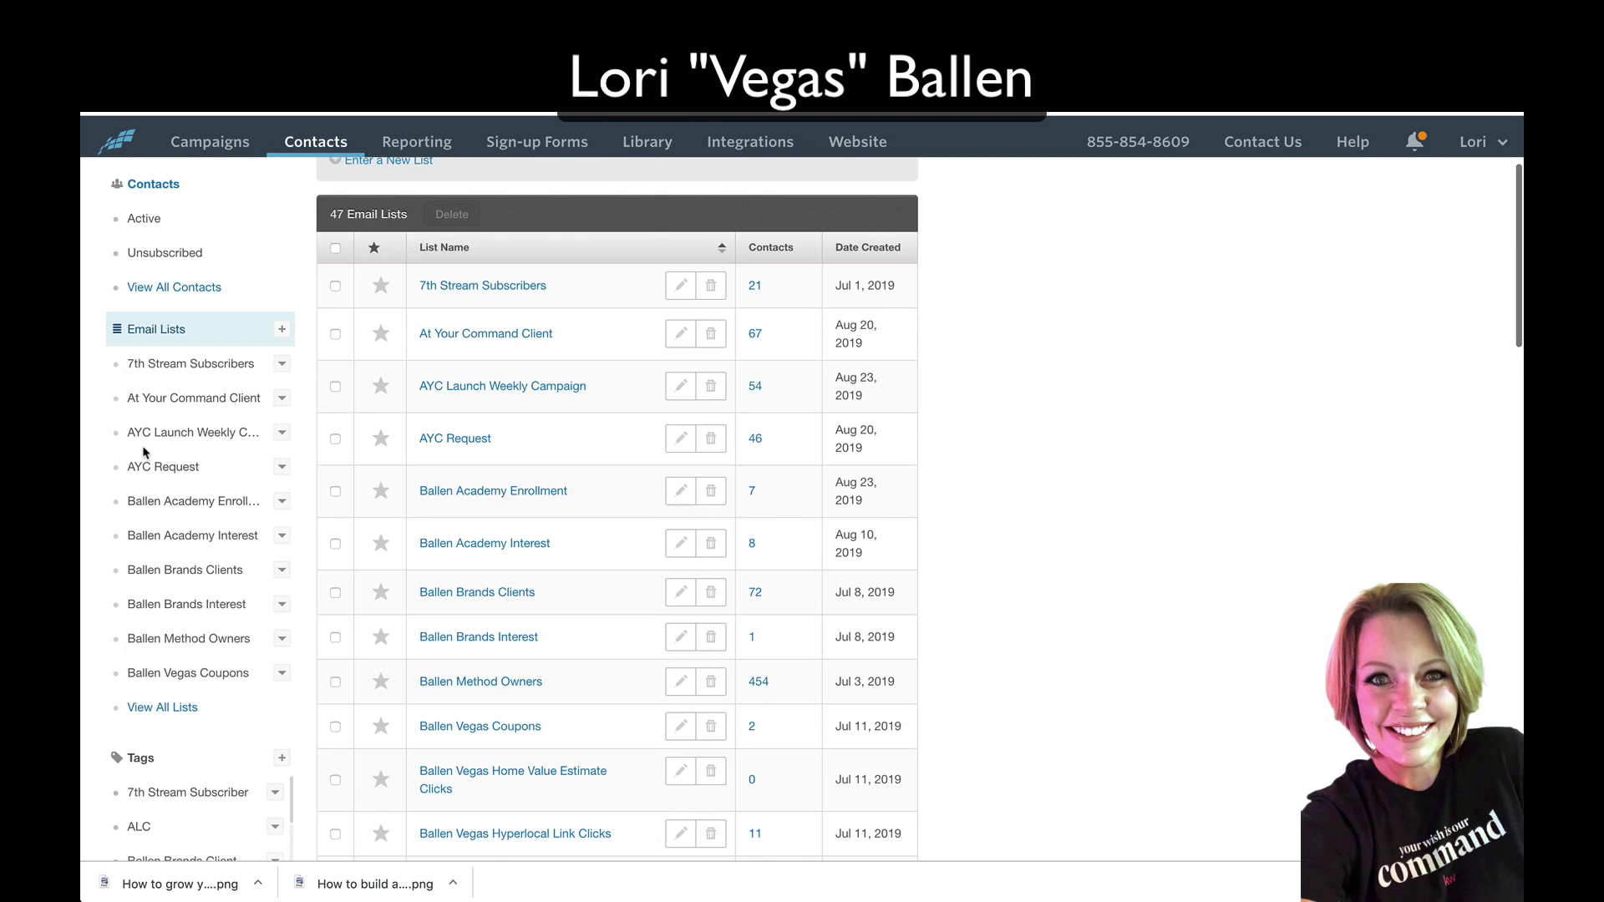
left_click(196, 311)
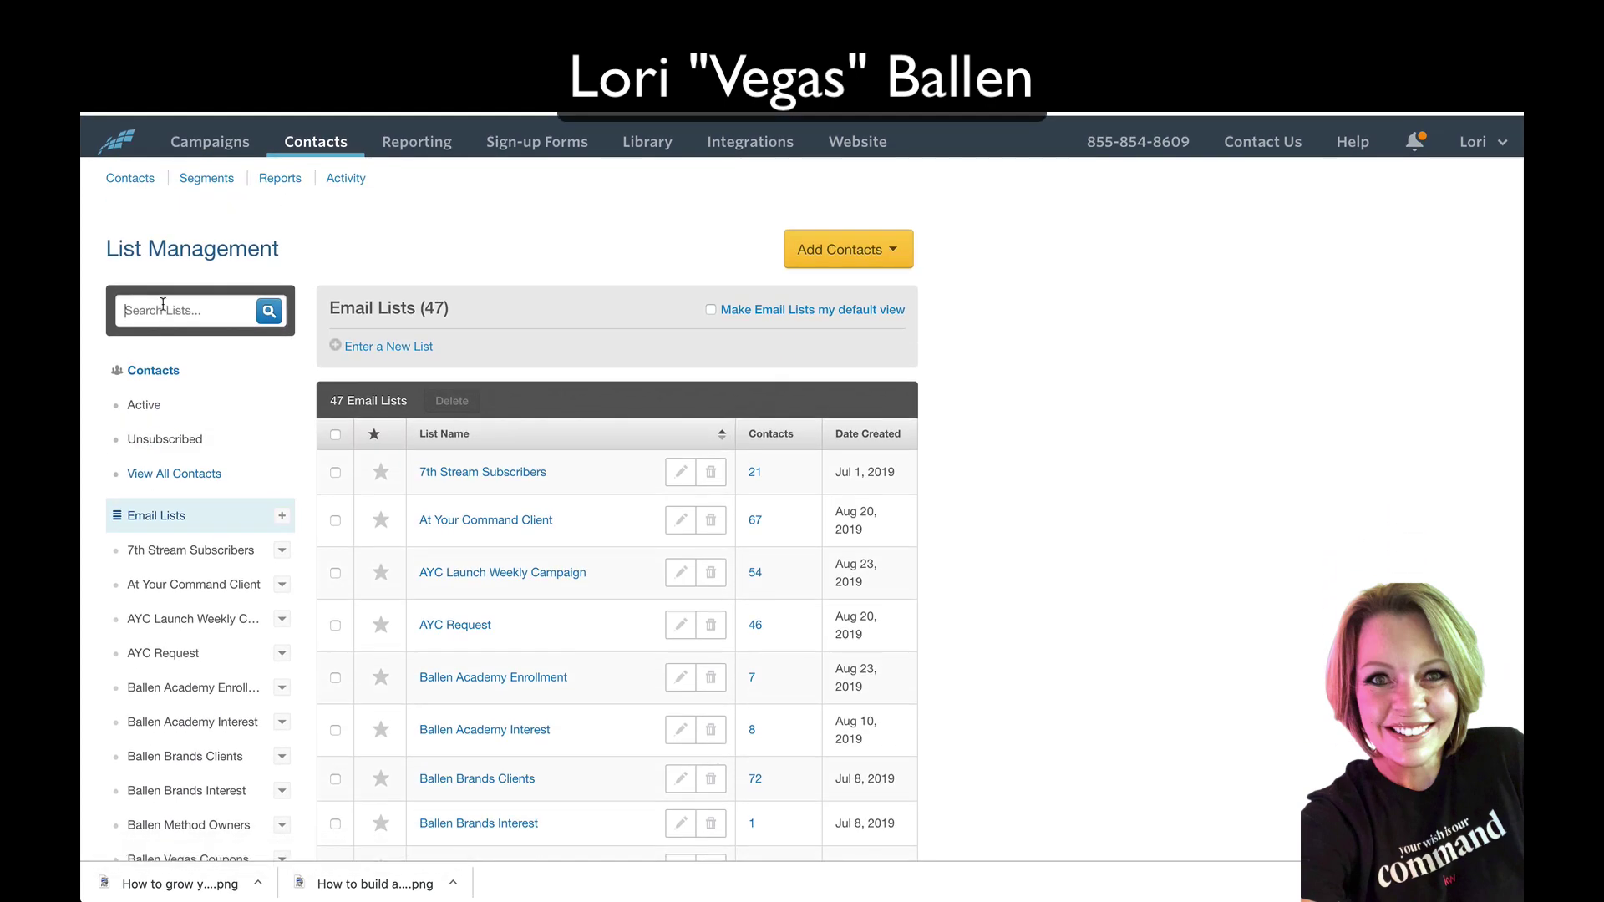
type("lori ballen")
key("Return")
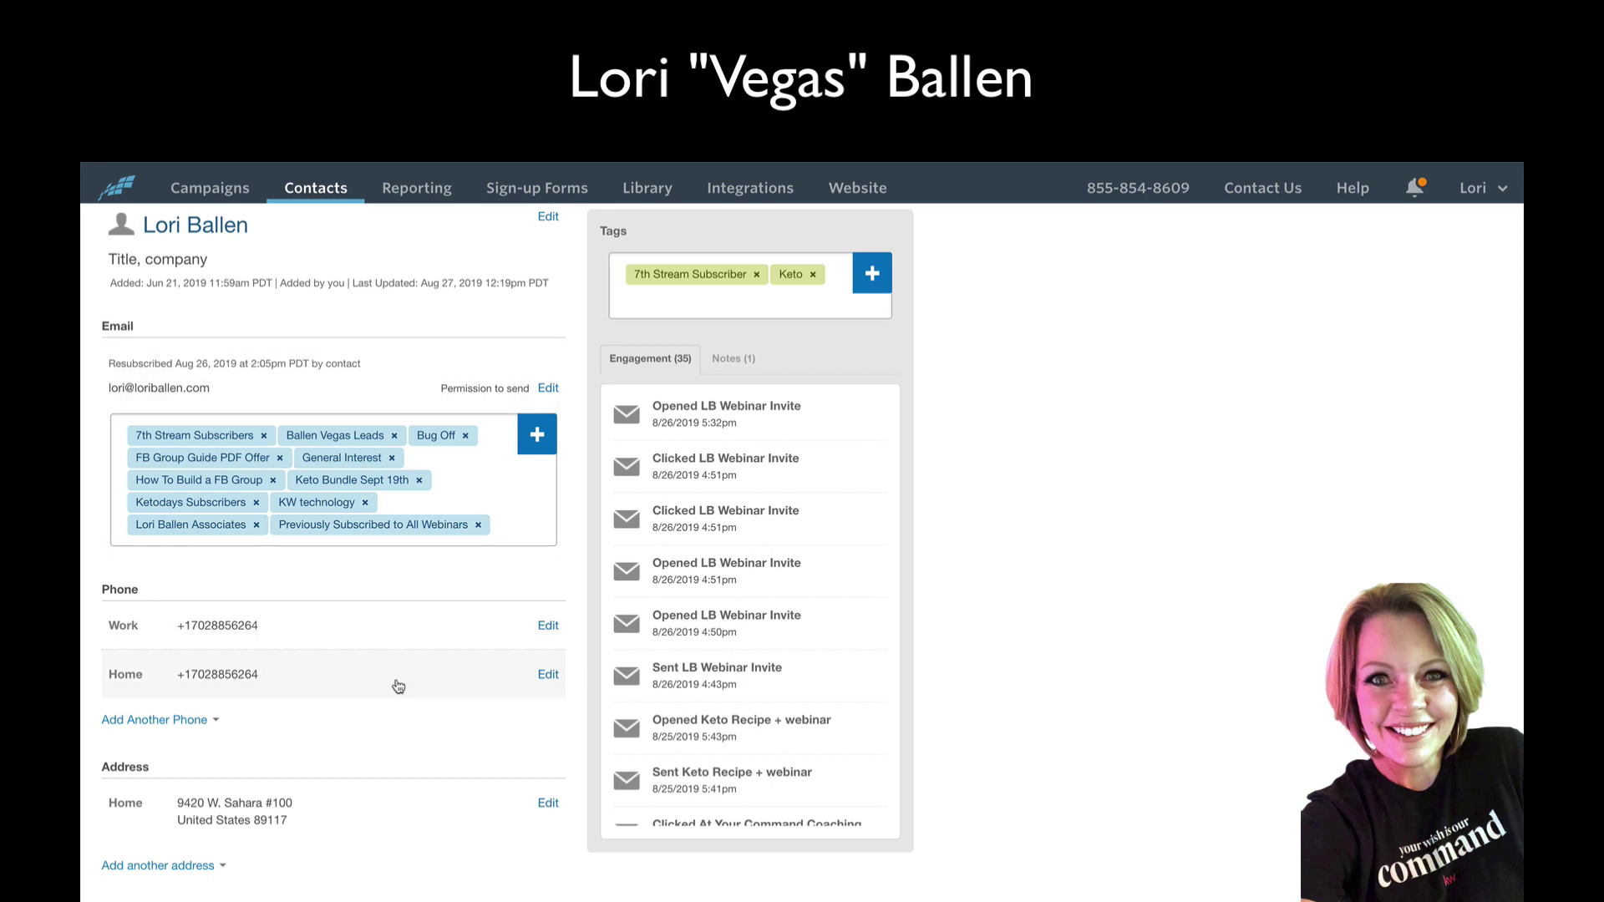
scroll(397, 684, "down", 3)
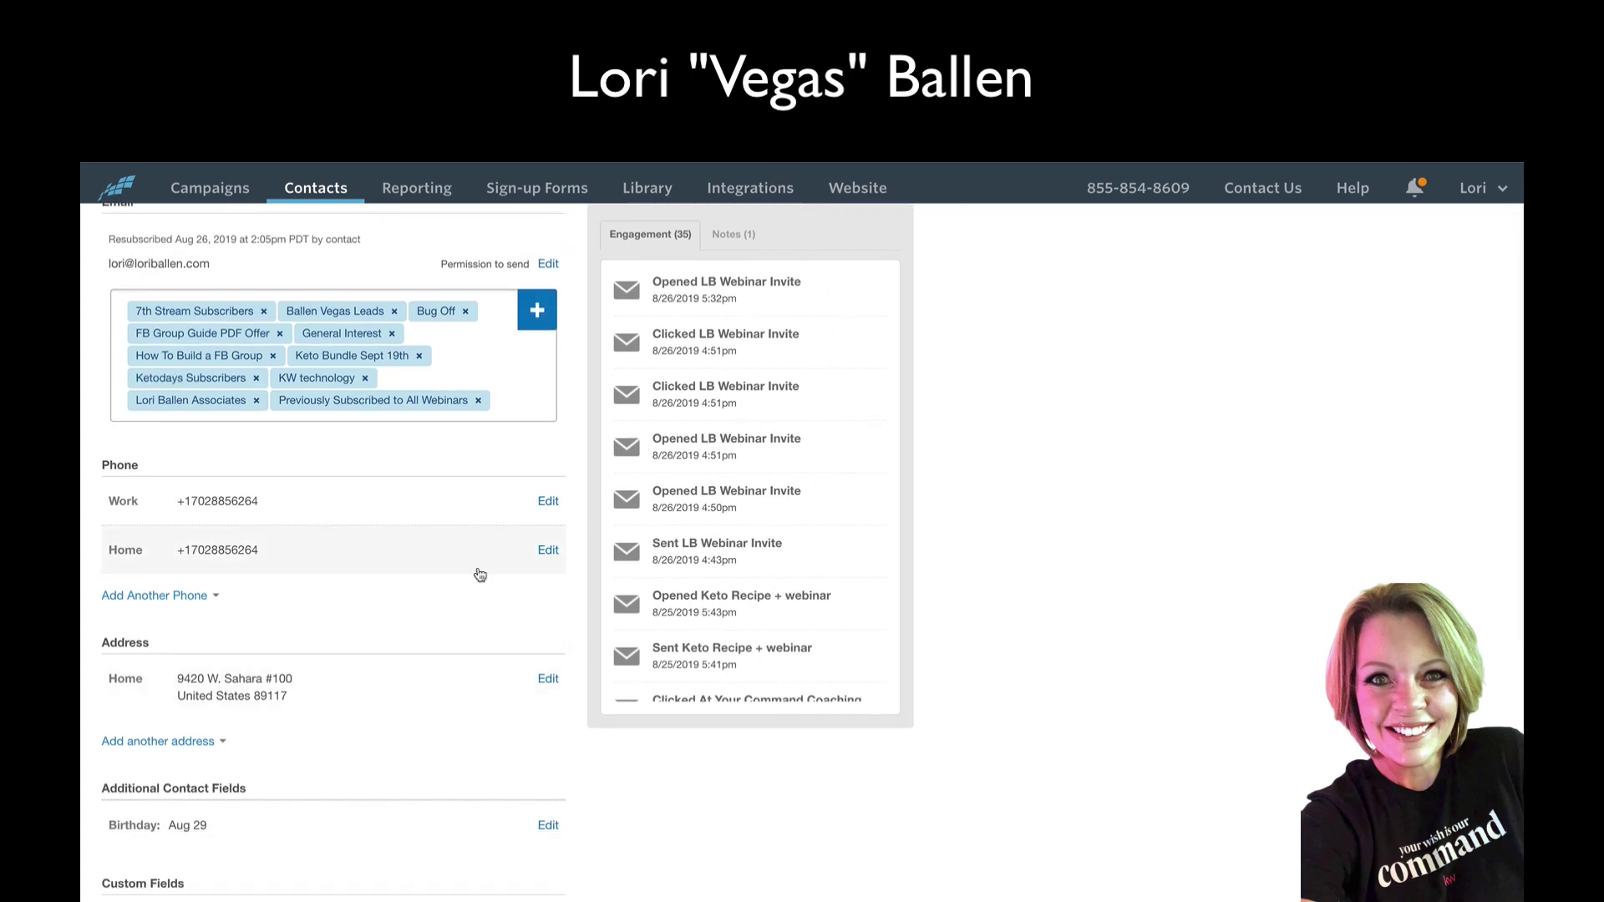
scroll(480, 574, "up", 4)
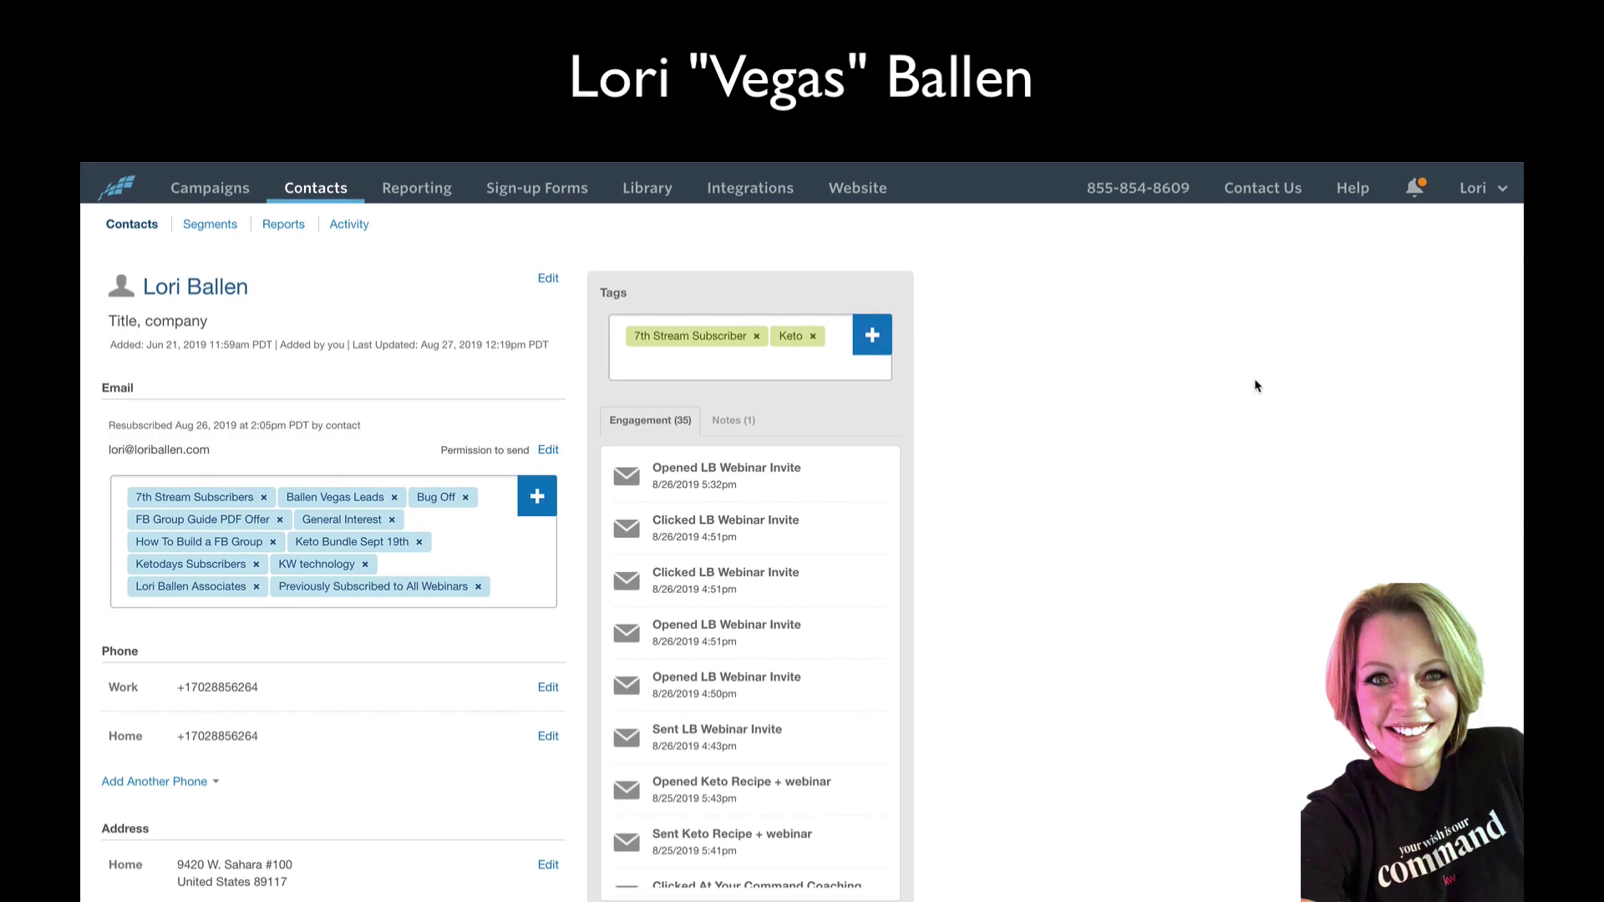
scroll(1023, 531, "down", 12)
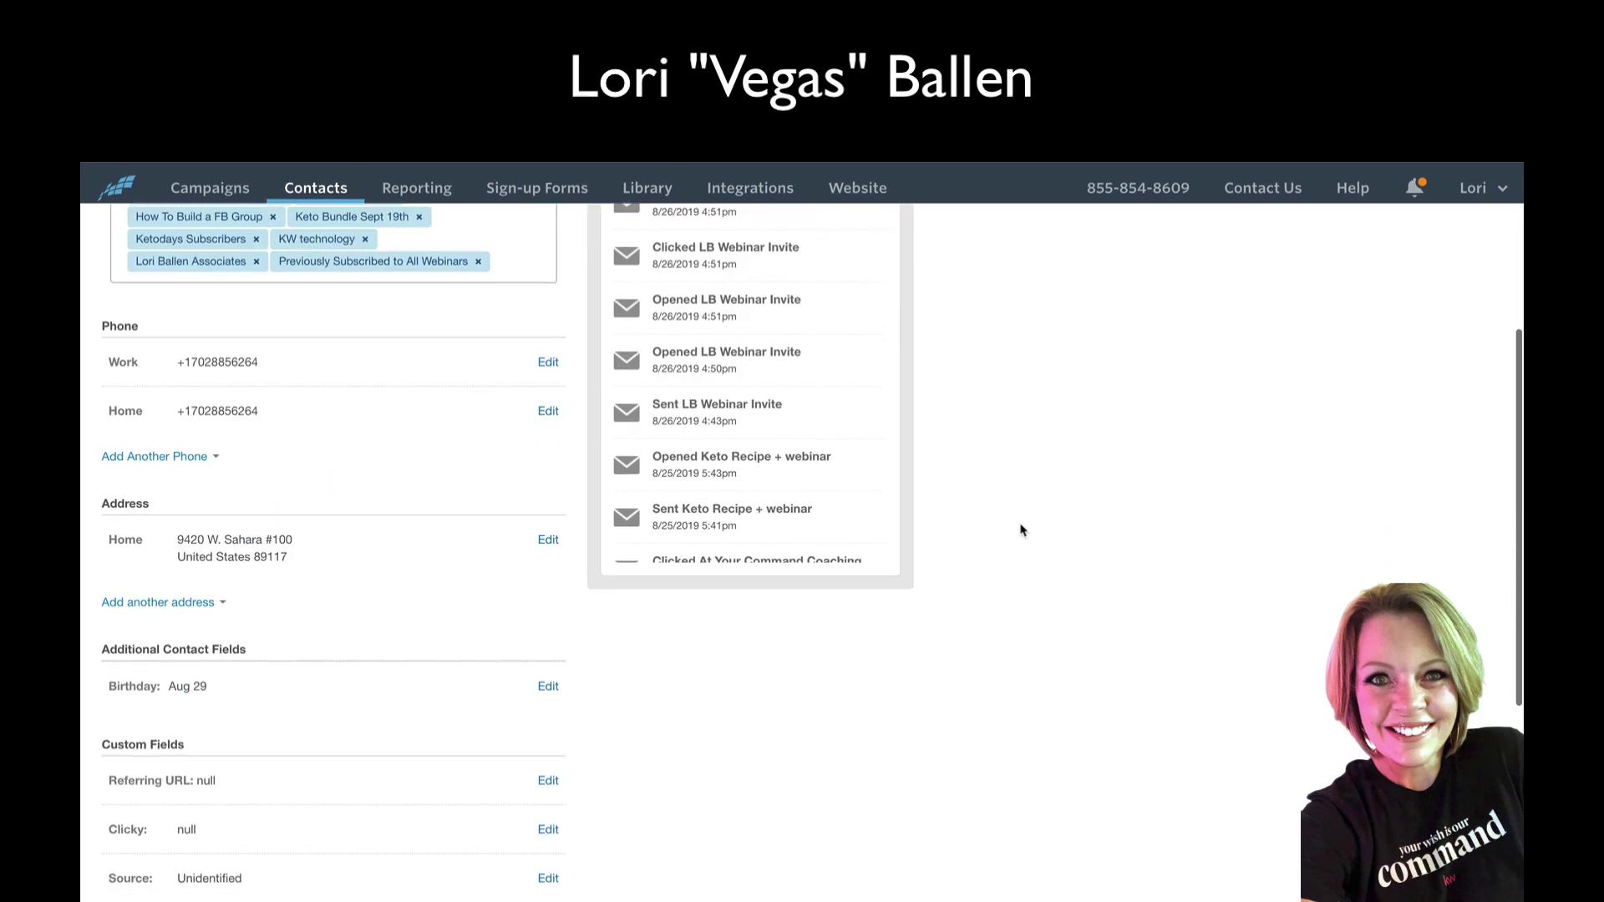
scroll(1023, 530, "up", 12)
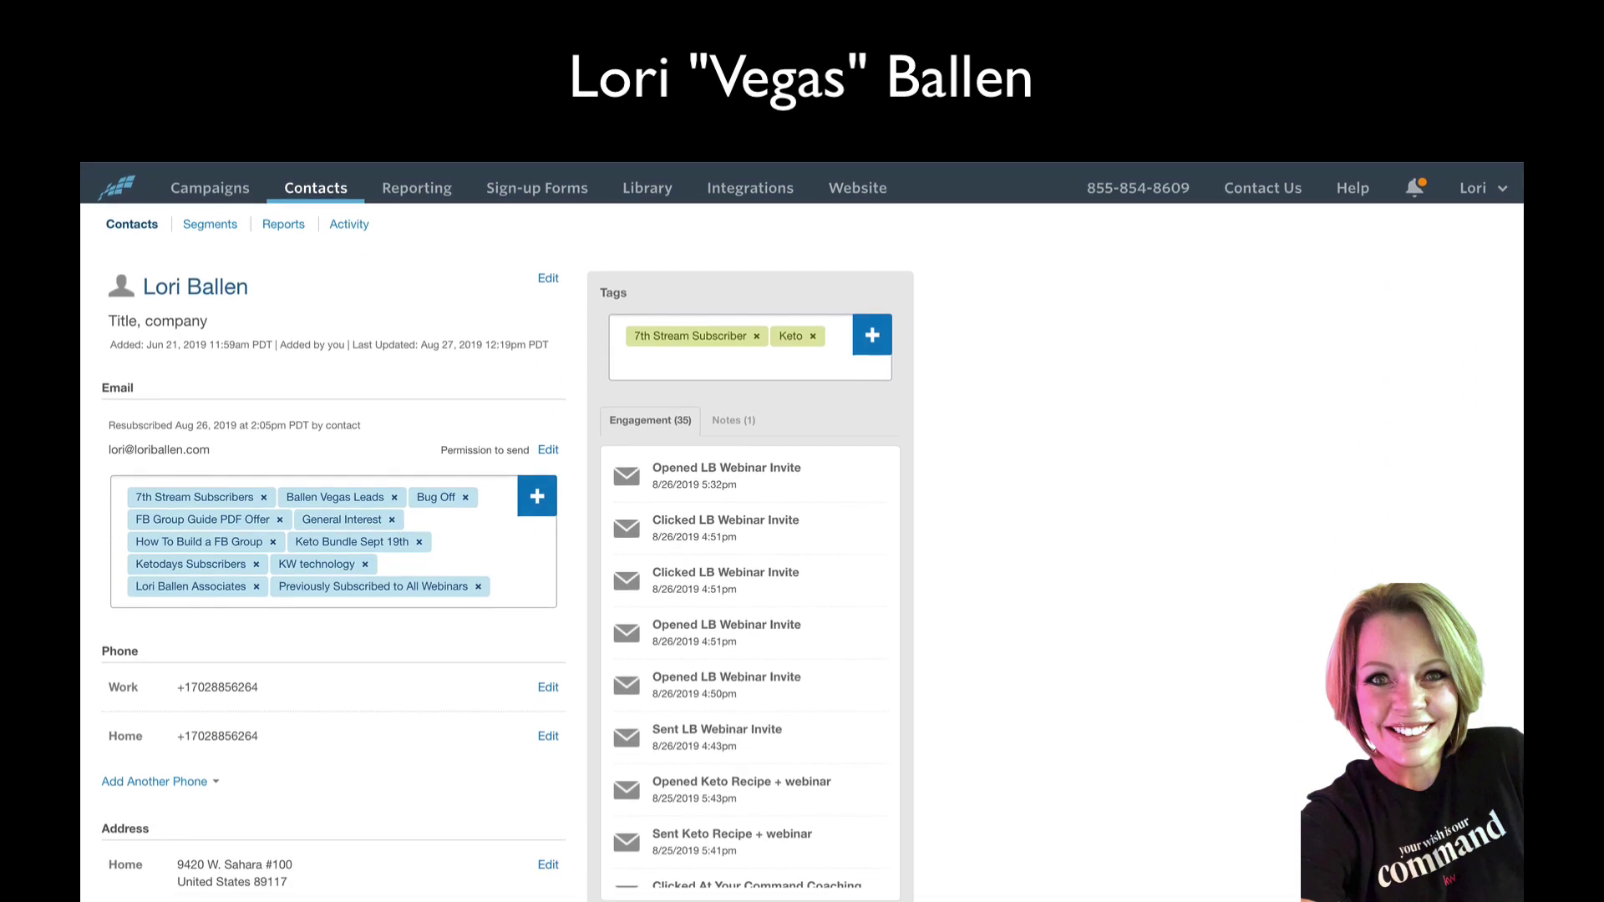